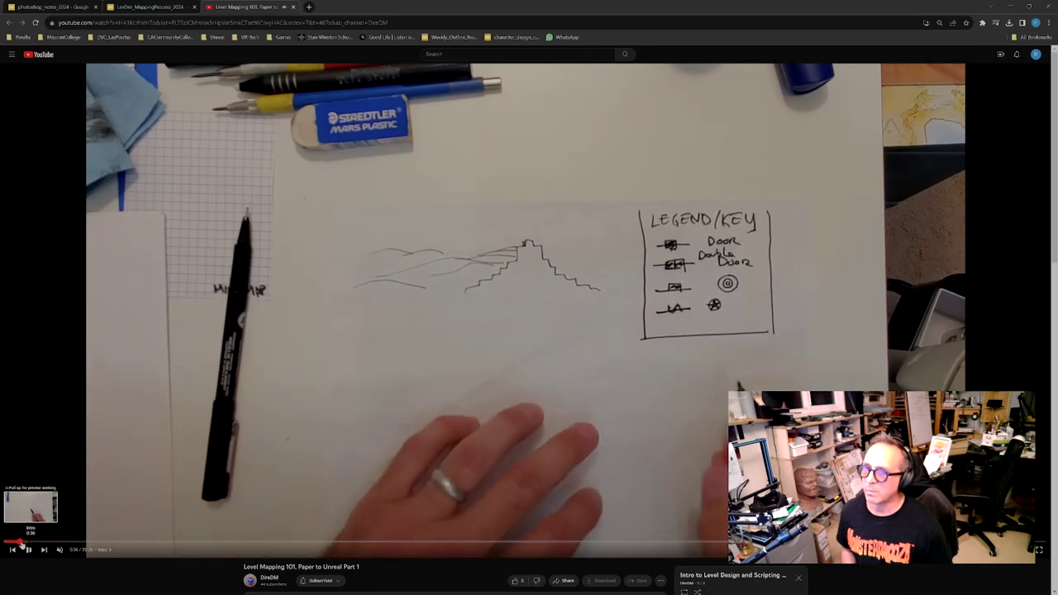
Skip through the Level Mapping 101 video's chapters to the larger ink brush drawing section
{"action": "left_click", "coordinate": [45, 543]}
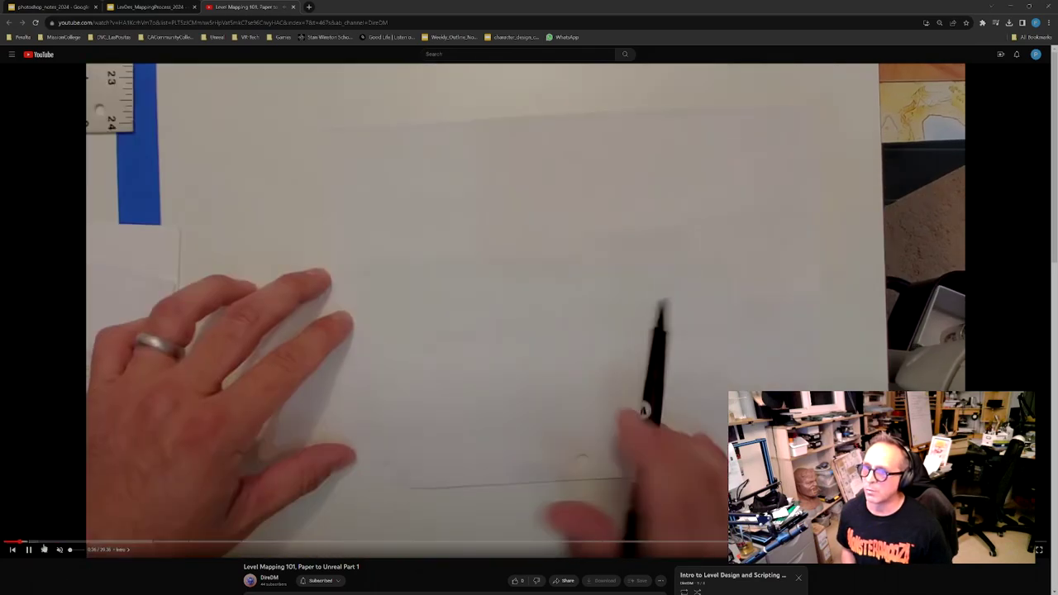
{"action": "left_click", "coordinate": [87, 543]}
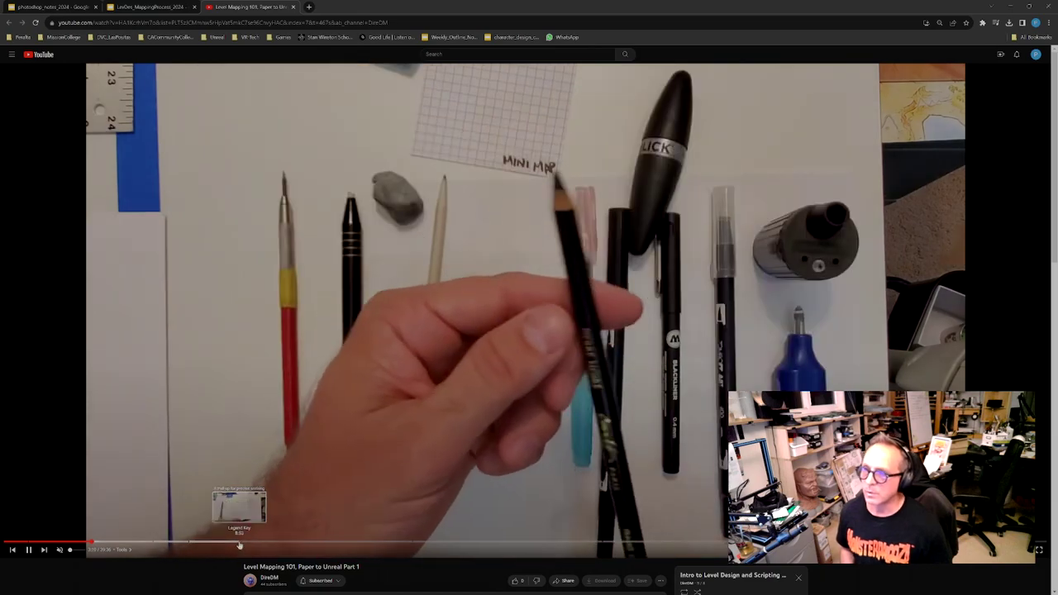
{"action": "left_click", "coordinate": [234, 543]}
{"action": "left_click", "coordinate": [321, 543]}
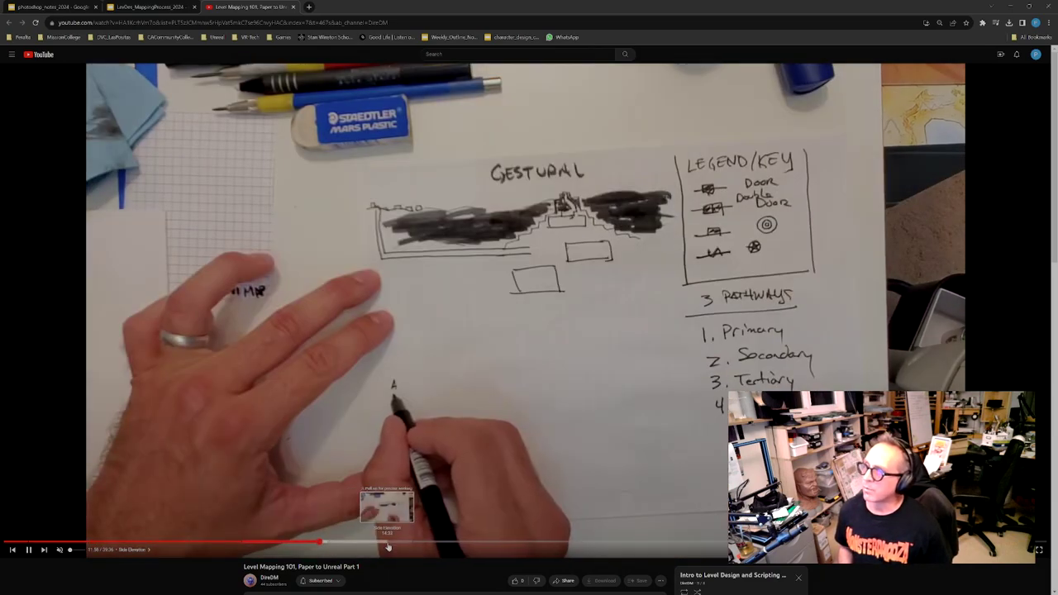
{"action": "left_click", "coordinate": [453, 543]}
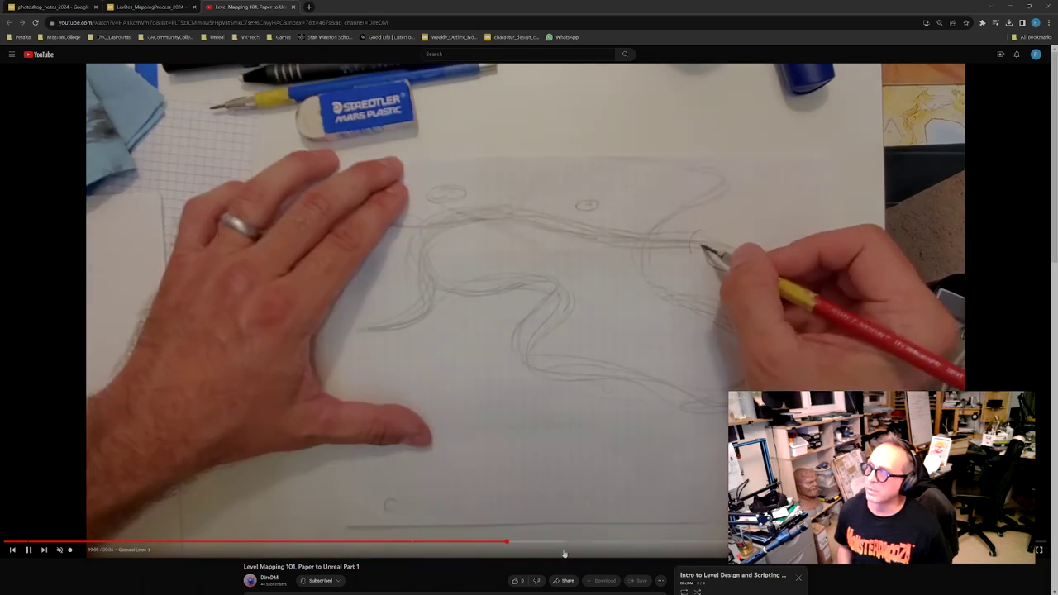
{"action": "left_click", "coordinate": [580, 543]}
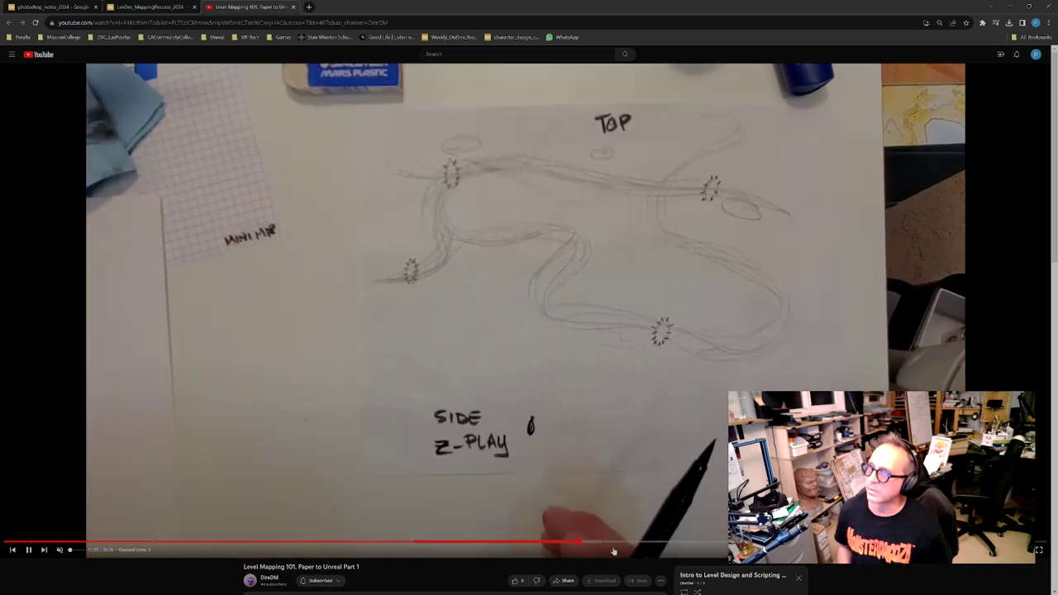
{"action": "left_click", "coordinate": [629, 548]}
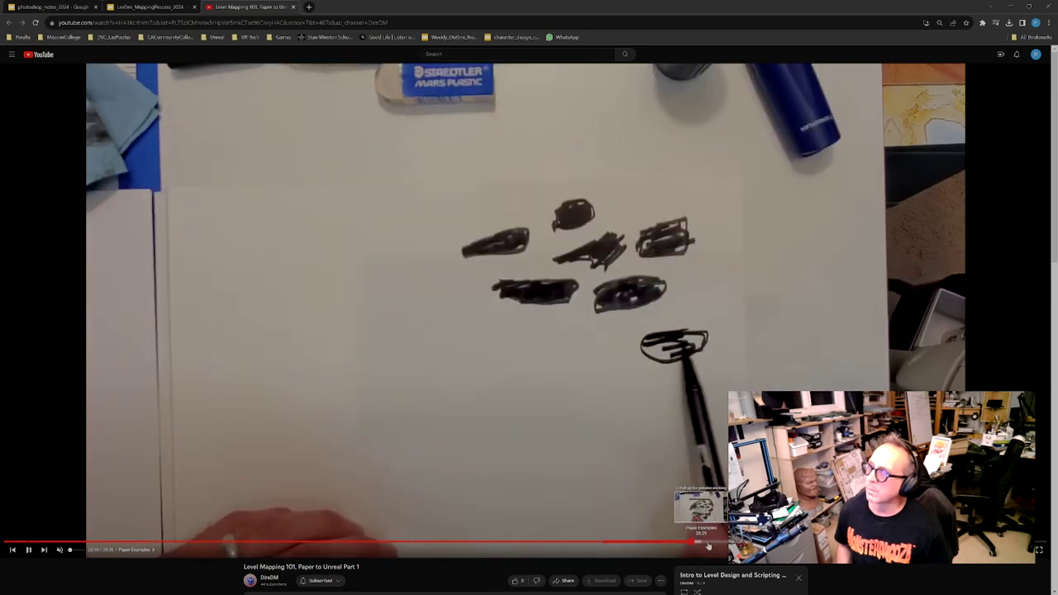
{"action": "left_click", "coordinate": [692, 543]}
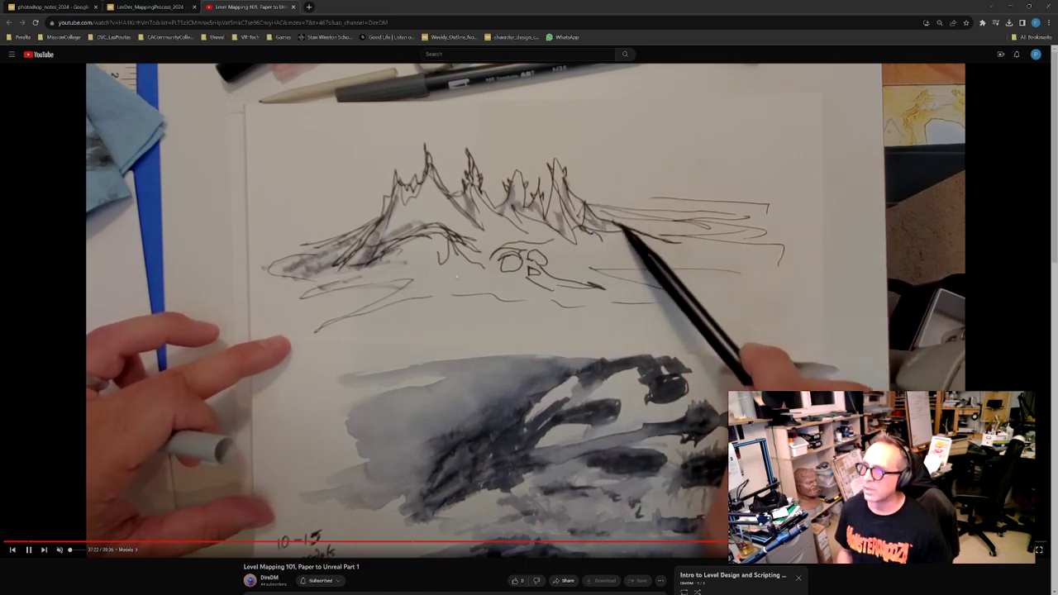
Switch to the LevDes_MappingProcess_2024 slides showing the list of resource links
{"action": "left_click", "coordinate": [147, 7]}
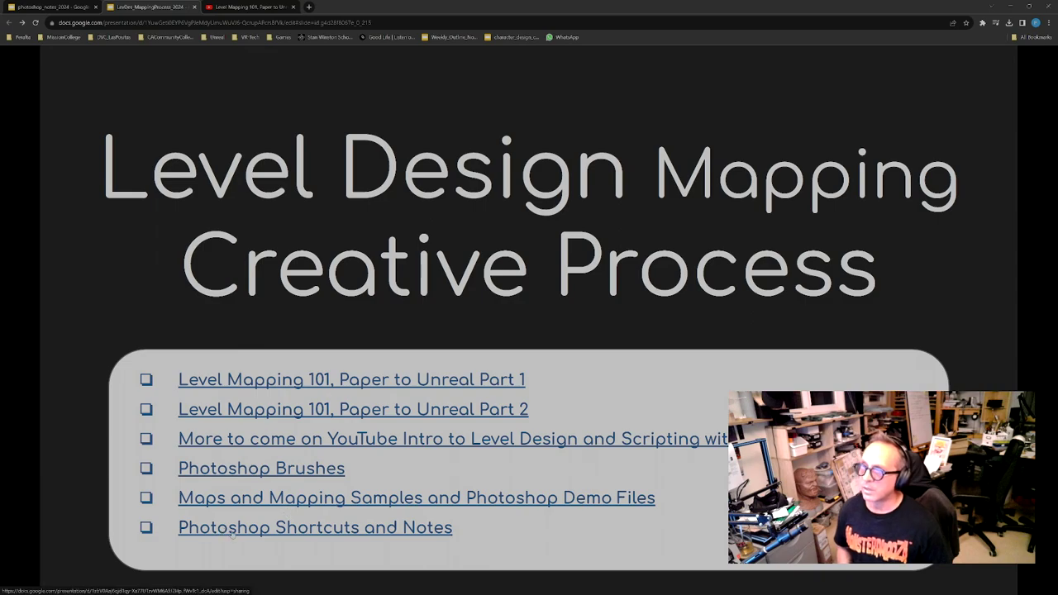
Open the Photoshop Shortcuts and Notes deck and scroll to the shortcut-chart slide
{"action": "left_click", "coordinate": [263, 529]}
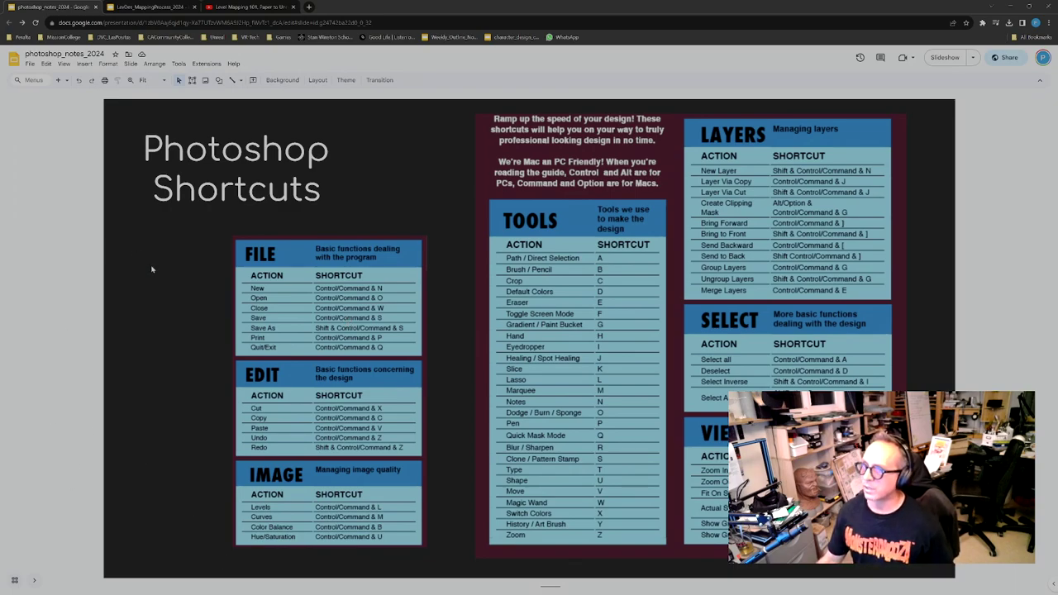
{"action": "scroll", "coordinate": [151, 269], "scroll_direction": "down", "scroll_amount": 2}
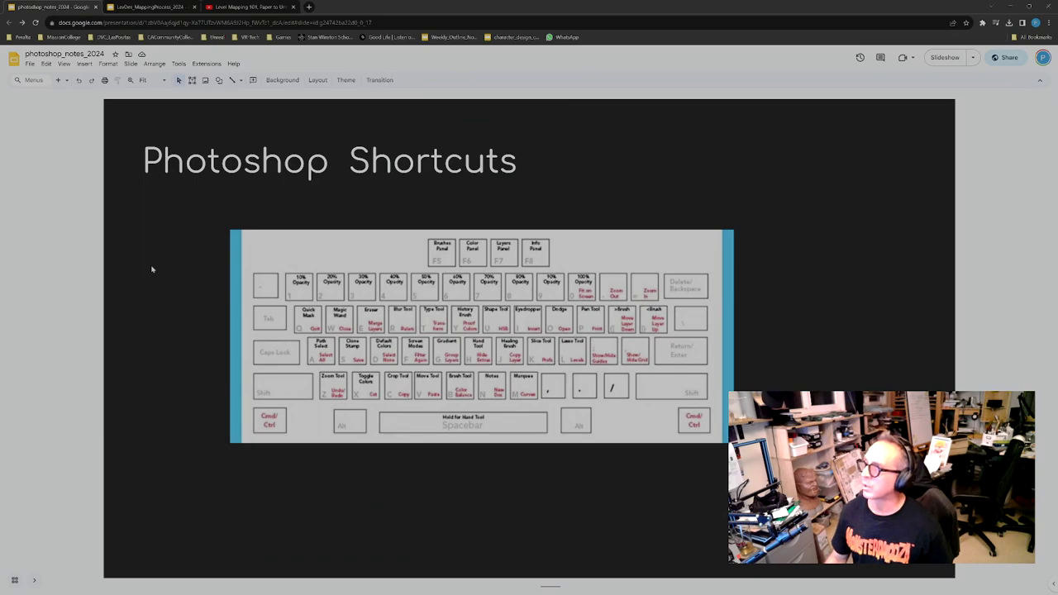
{"action": "scroll", "coordinate": [151, 269], "scroll_direction": "down", "scroll_amount": 1}
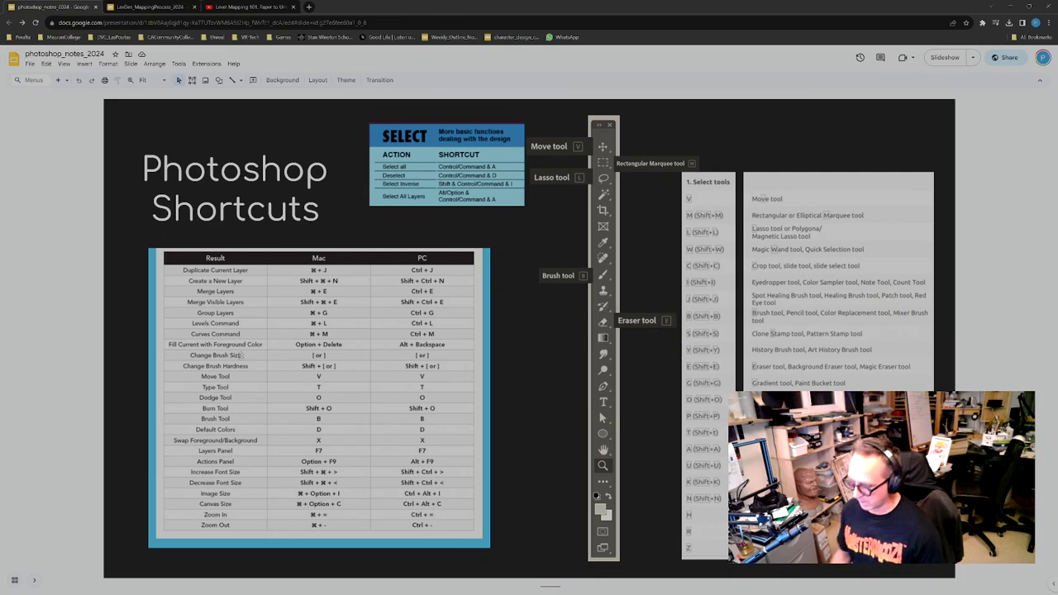
{"action": "key", "text": "Down"}
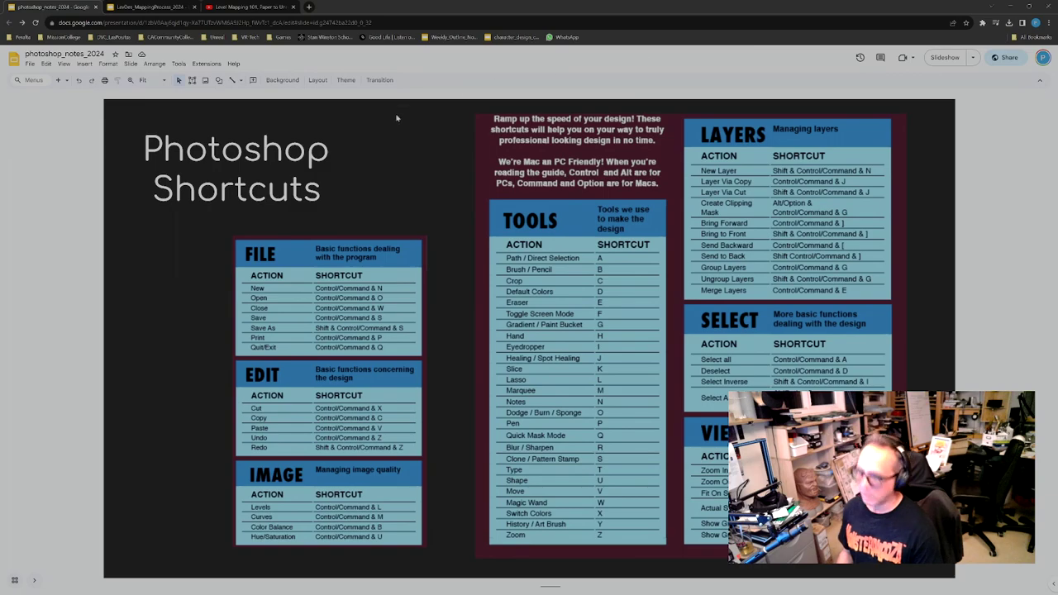
{"action": "key", "text": "alt+Tab"}
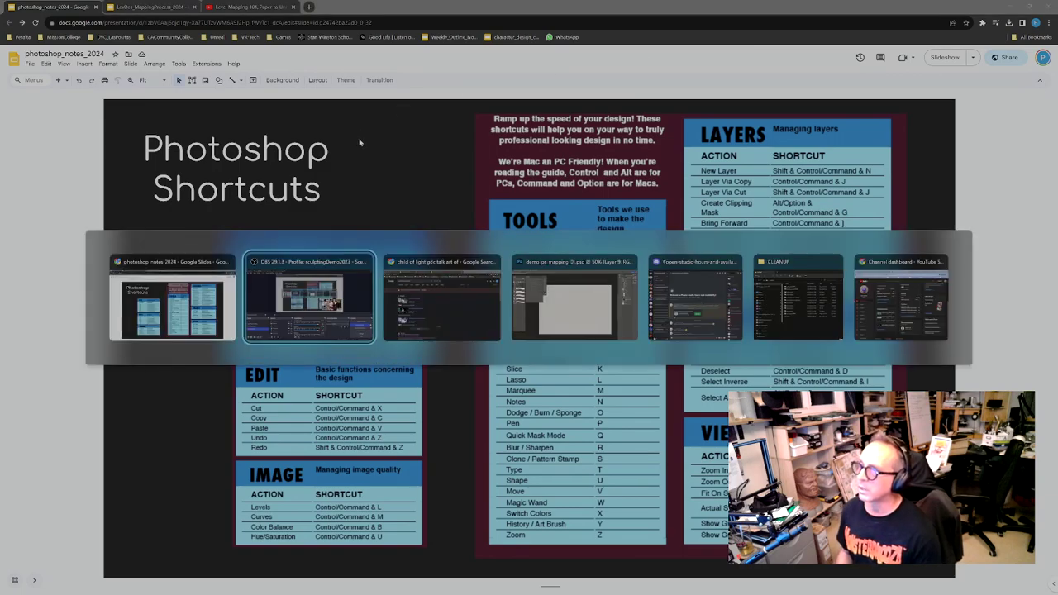
In Photoshop, hide the top group and move the COD, brown and Dark Souls maps apart
{"action": "key", "text": "alt+Tab"}
{"action": "key", "text": "alt+Tab"}
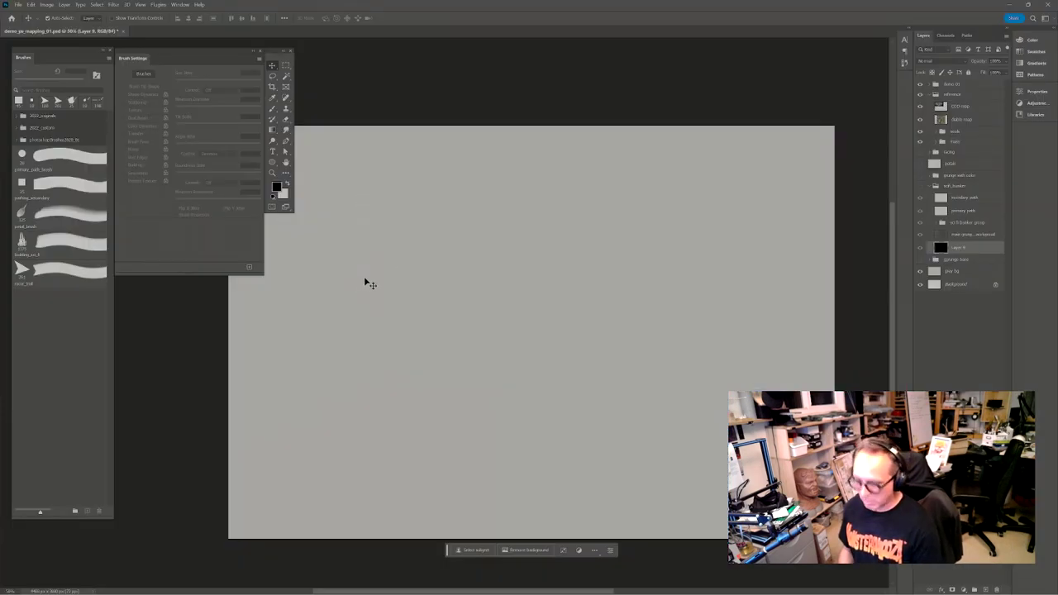
{"action": "left_click_drag", "start_coordinate": [365, 278], "coordinate": [331, 253]}
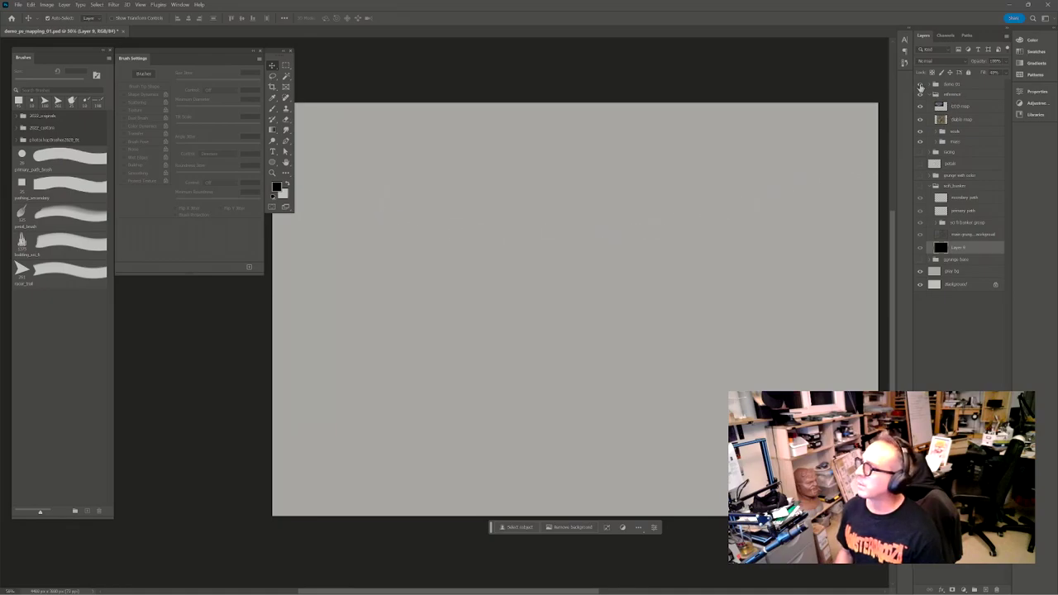
{"action": "left_click", "coordinate": [921, 84]}
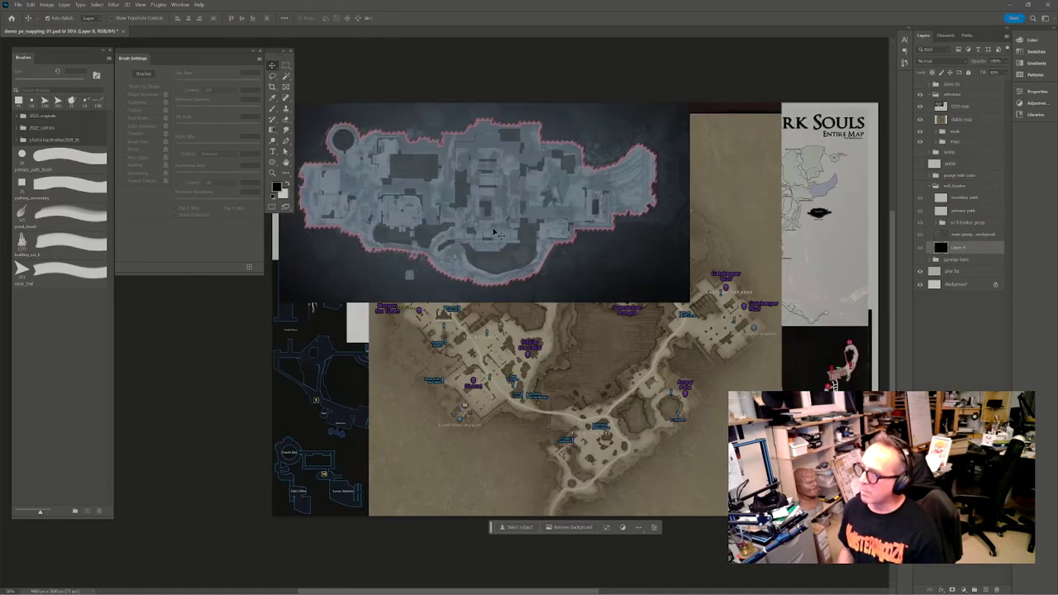
{"action": "mouse_move", "coordinate": [572, 208]}
{"action": "left_mouse_down"}
{"action": "mouse_move", "coordinate": [581, 235]}
{"action": "mouse_move", "coordinate": [574, 205]}
{"action": "left_mouse_up"}
{"action": "left_click_drag", "start_coordinate": [583, 376], "coordinate": [452, 391]}
{"action": "left_click_drag", "start_coordinate": [780, 286], "coordinate": [656, 552]}
{"action": "left_click_drag", "start_coordinate": [447, 272], "coordinate": [546, 207]}
{"action": "left_click_drag", "start_coordinate": [512, 248], "coordinate": [364, 214]}
Rearrange the diablo, COD, white and grey maps and spread the Ashwold Cemetery map across the canvas
{"action": "left_click_drag", "start_coordinate": [623, 239], "coordinate": [621, 197]}
{"action": "left_click_drag", "start_coordinate": [496, 424], "coordinate": [486, 353]}
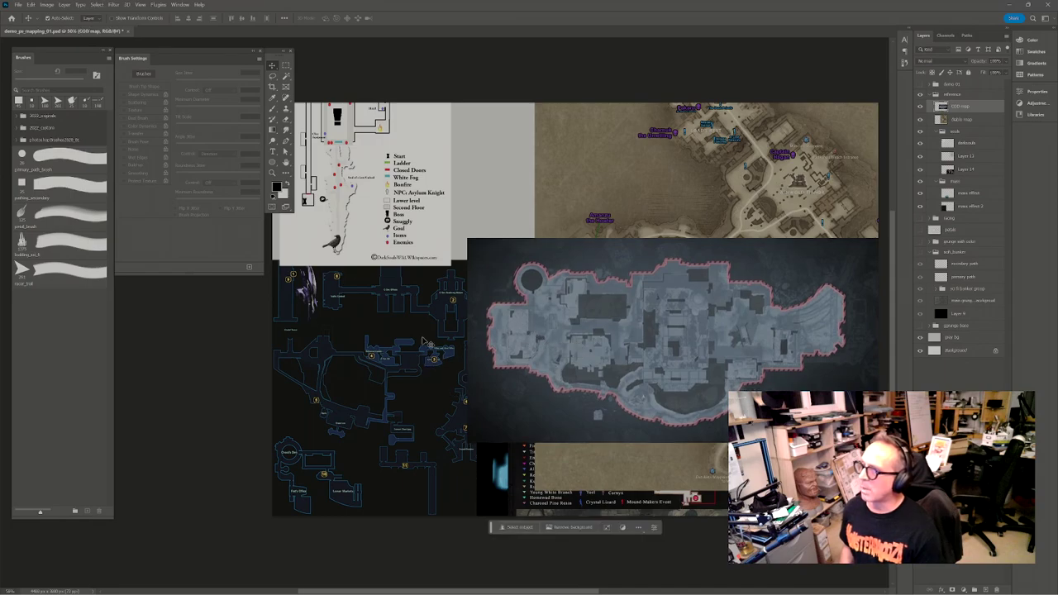
{"action": "left_click_drag", "start_coordinate": [585, 339], "coordinate": [589, 398]}
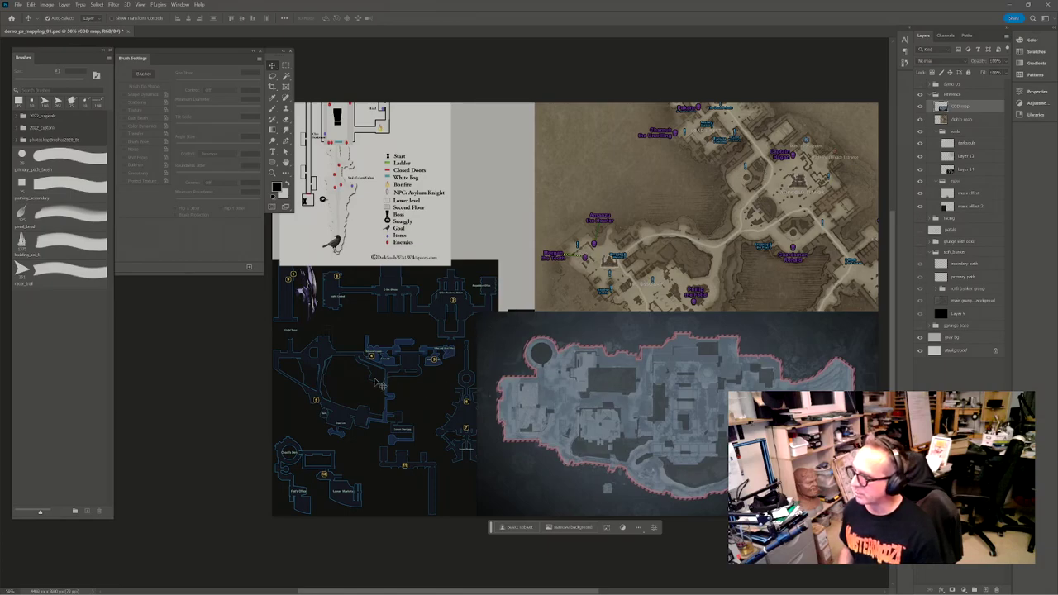
{"action": "left_click_drag", "start_coordinate": [404, 189], "coordinate": [441, 283]}
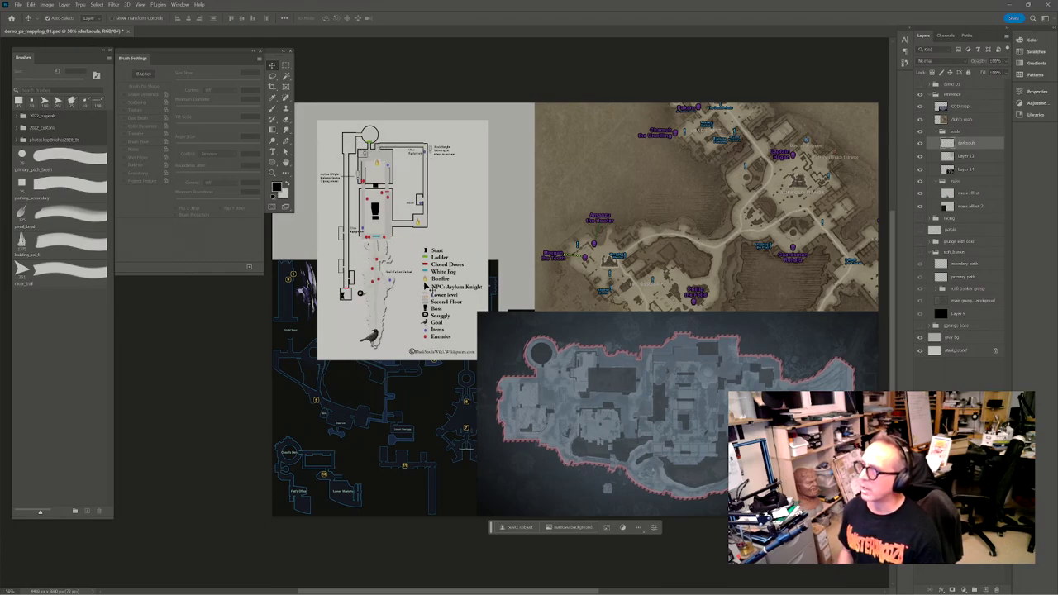
{"action": "left_click_drag", "start_coordinate": [433, 225], "coordinate": [409, 125]}
{"action": "left_click_drag", "start_coordinate": [698, 398], "coordinate": [330, 388]}
{"action": "left_click_drag", "start_coordinate": [577, 362], "coordinate": [585, 215]}
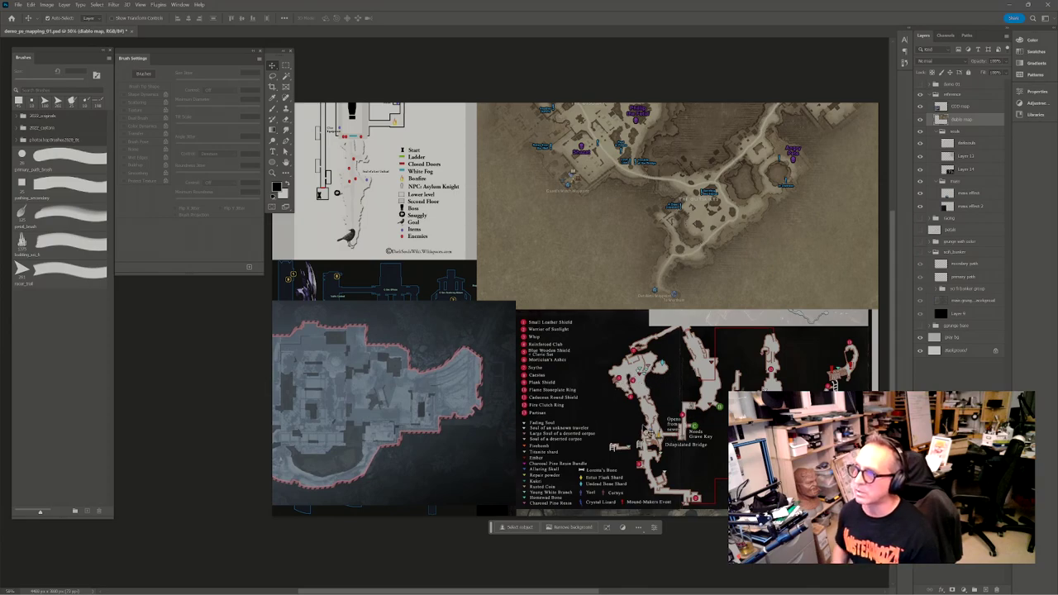
{"action": "mouse_move", "coordinate": [632, 429]}
{"action": "left_mouse_down"}
{"action": "mouse_move", "coordinate": [759, 428]}
{"action": "mouse_move", "coordinate": [789, 391]}
{"action": "mouse_move", "coordinate": [702, 388]}
{"action": "mouse_move", "coordinate": [529, 484]}
{"action": "mouse_move", "coordinate": [647, 420]}
{"action": "left_mouse_up"}
{"action": "left_click_drag", "start_coordinate": [738, 210], "coordinate": [693, 443]}
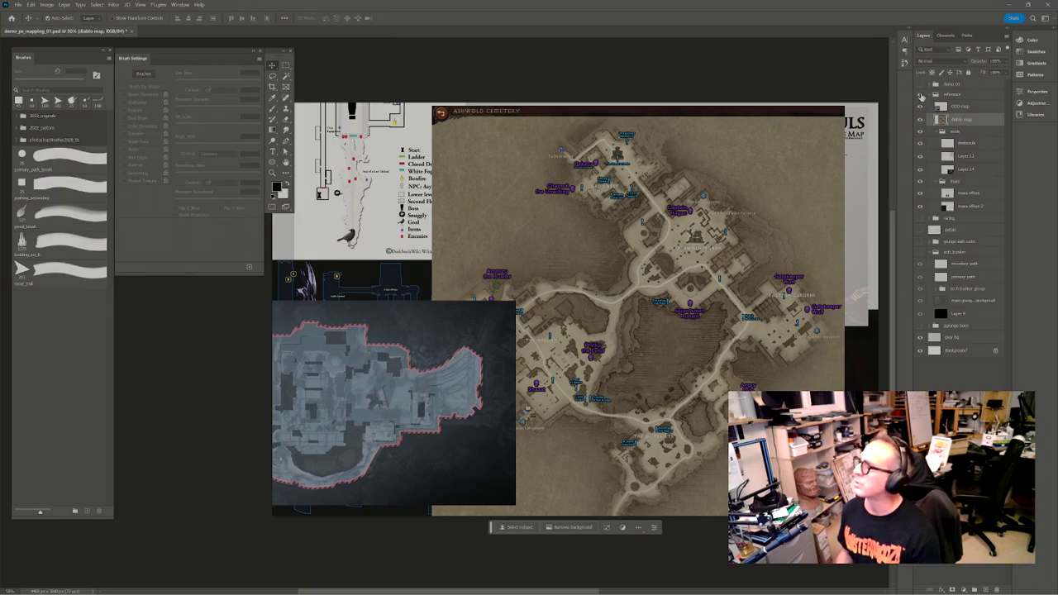
Hide the reference maps, briefly preview the facing and grunge groups, then add Layer 15 and a grey bg copy
{"action": "left_click", "coordinate": [921, 96]}
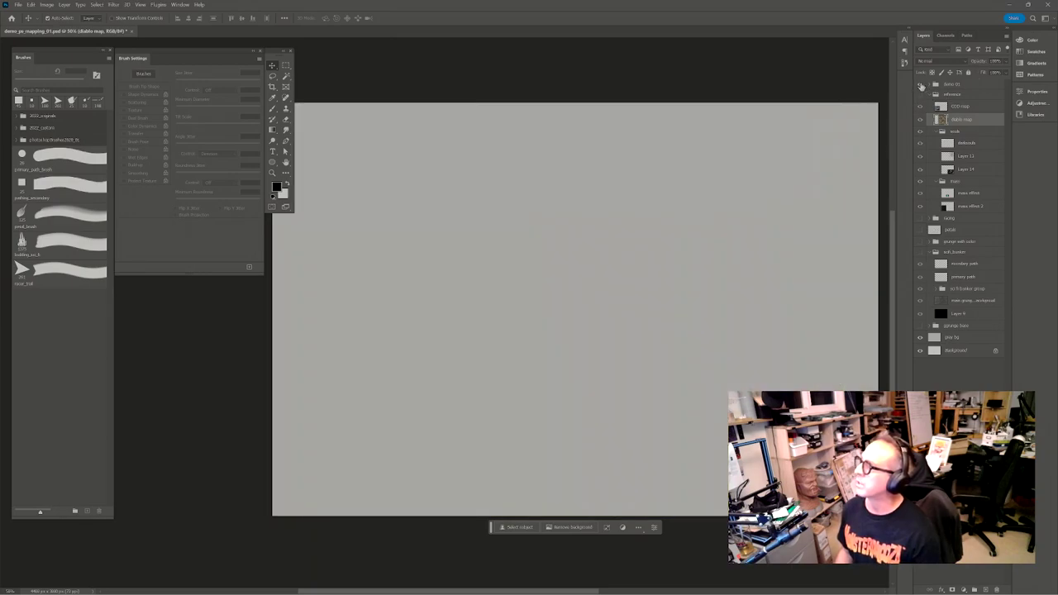
{"action": "left_click", "coordinate": [923, 220]}
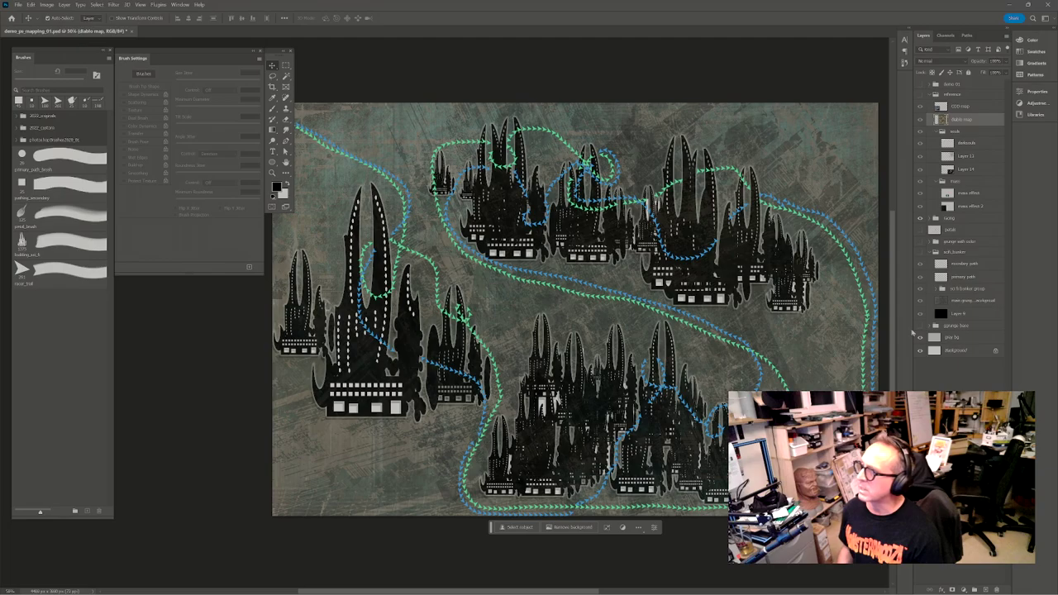
{"action": "left_click", "coordinate": [918, 220]}
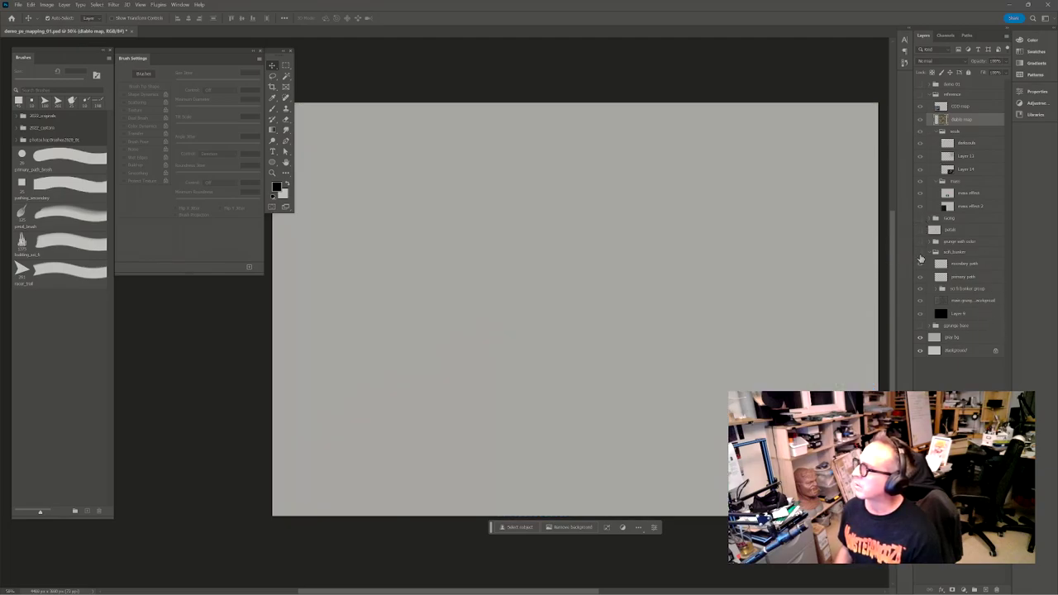
{"action": "left_click_drag", "start_coordinate": [919, 254], "coordinate": [920, 241]}
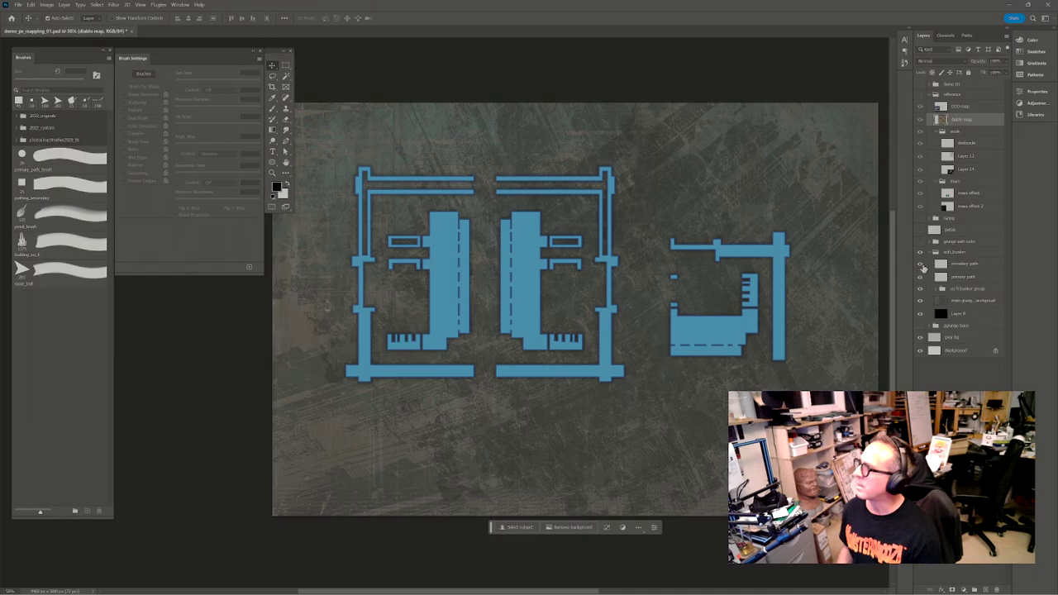
{"action": "left_click", "coordinate": [920, 251]}
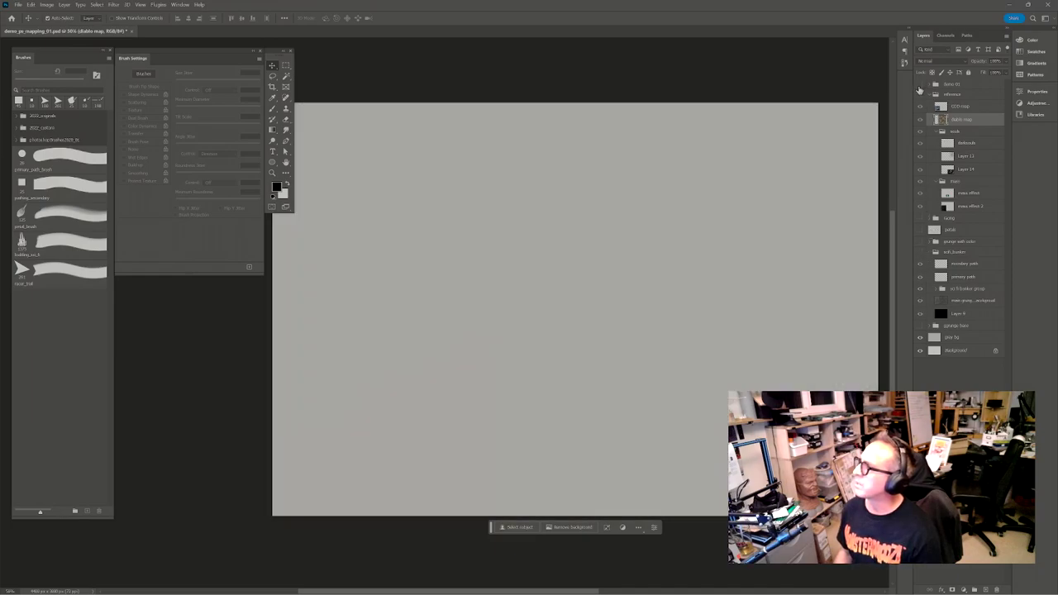
{"action": "key", "text": "ctrl+z"}
{"action": "key", "text": "ctrl+z"}
{"action": "left_click", "coordinate": [961, 98]}
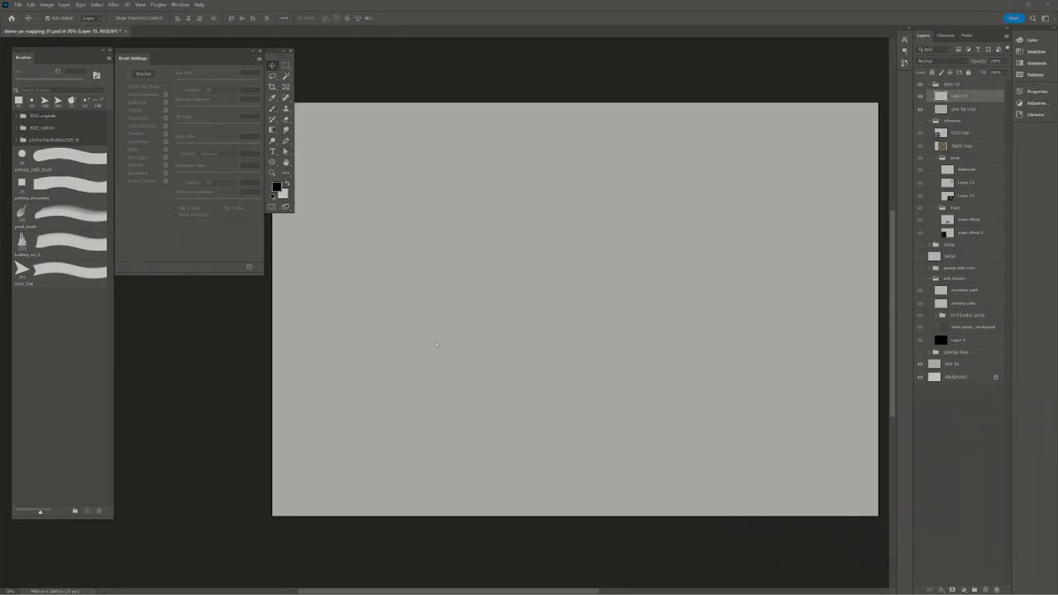
On the grey bg copy layer, marquee a wide top room plus left-centre and right room rectangles
{"action": "key", "text": "alt+bracketleft"}
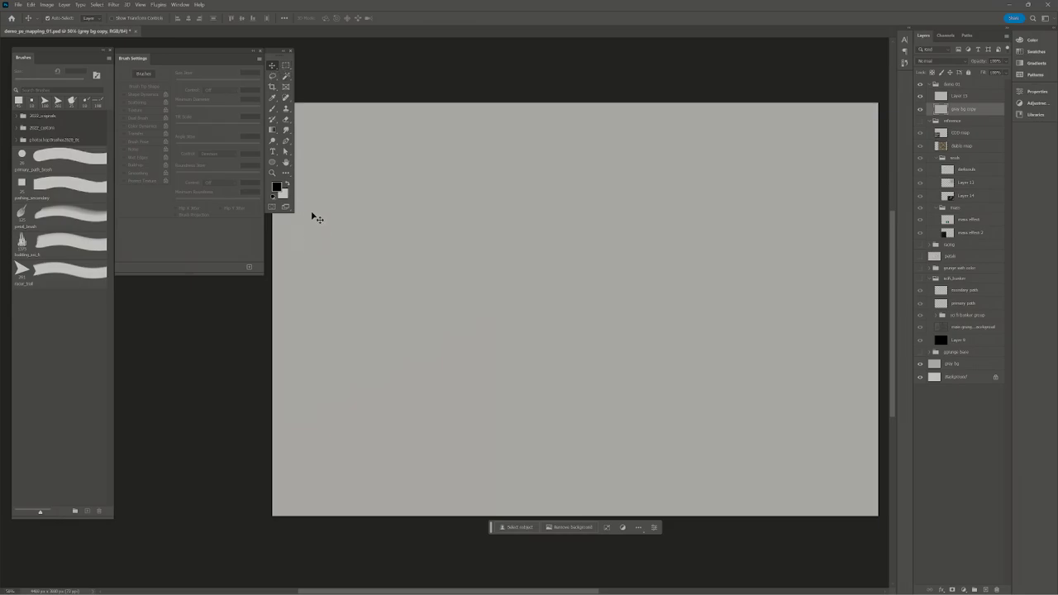
{"action": "key", "text": "m"}
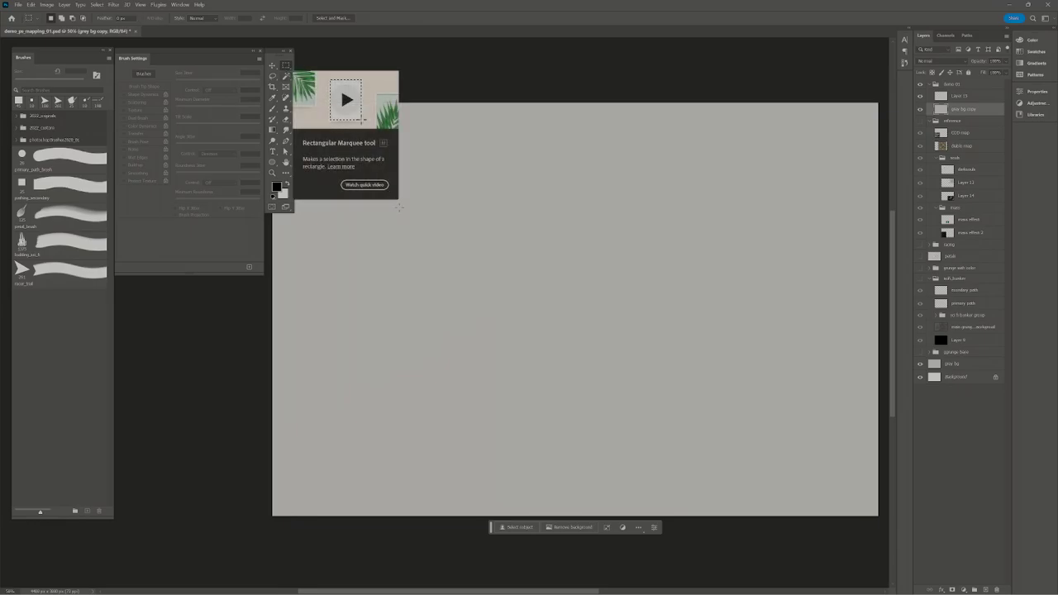
{"action": "left_click_drag", "start_coordinate": [424, 136], "coordinate": [766, 211]}
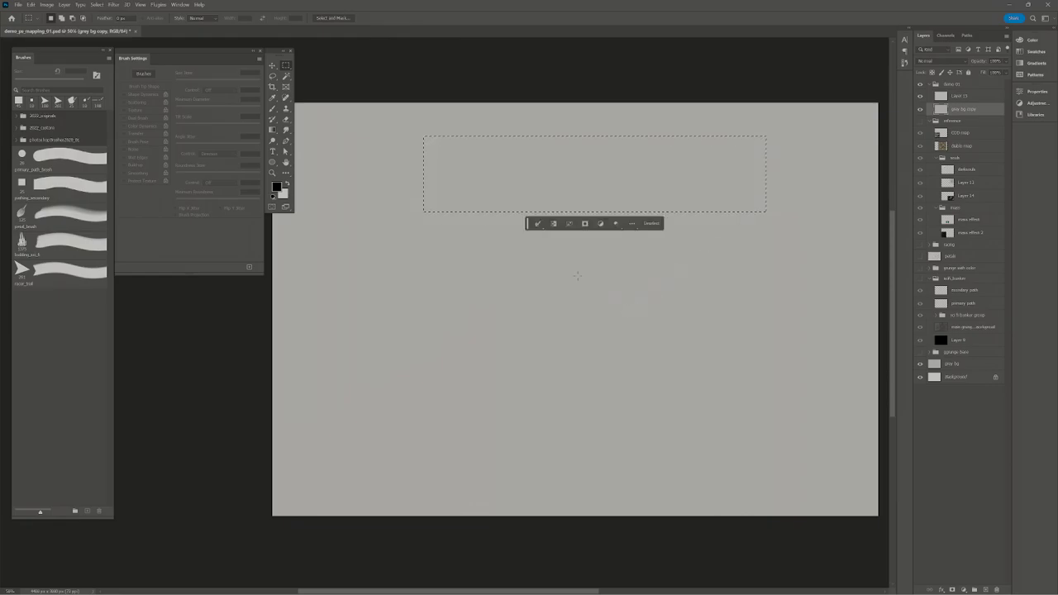
{"action": "left_click_drag", "start_coordinate": [382, 175], "coordinate": [551, 401]}
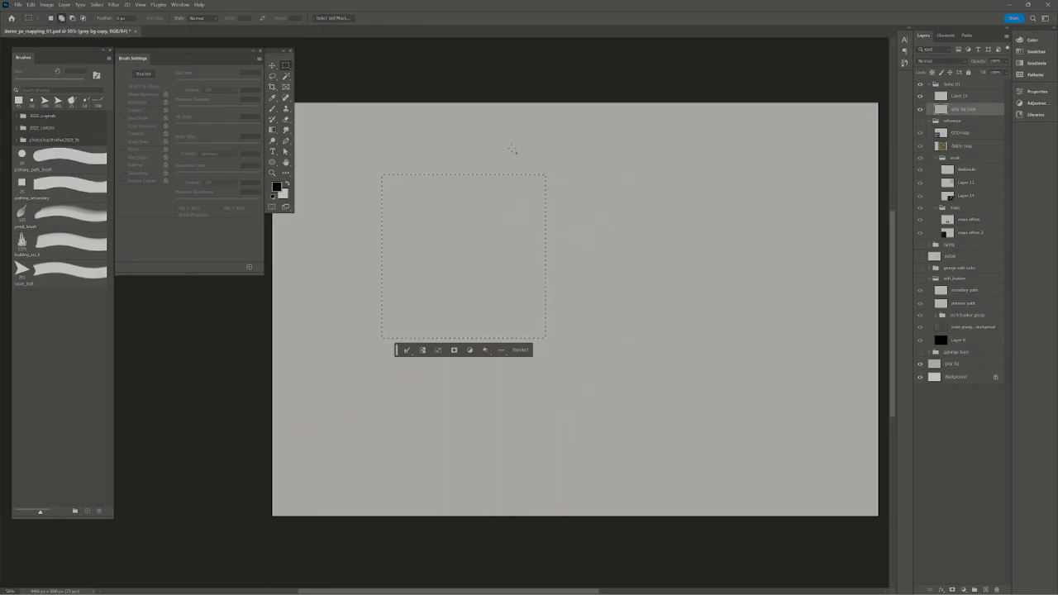
{"action": "mouse_move", "coordinate": [481, 134]}
{"action": "left_mouse_down"}
{"action": "mouse_move", "coordinate": [501, 169]}
{"action": "mouse_move", "coordinate": [482, 136]}
{"action": "left_mouse_up"}
{"action": "left_click_drag", "start_coordinate": [622, 176], "coordinate": [509, 223]}
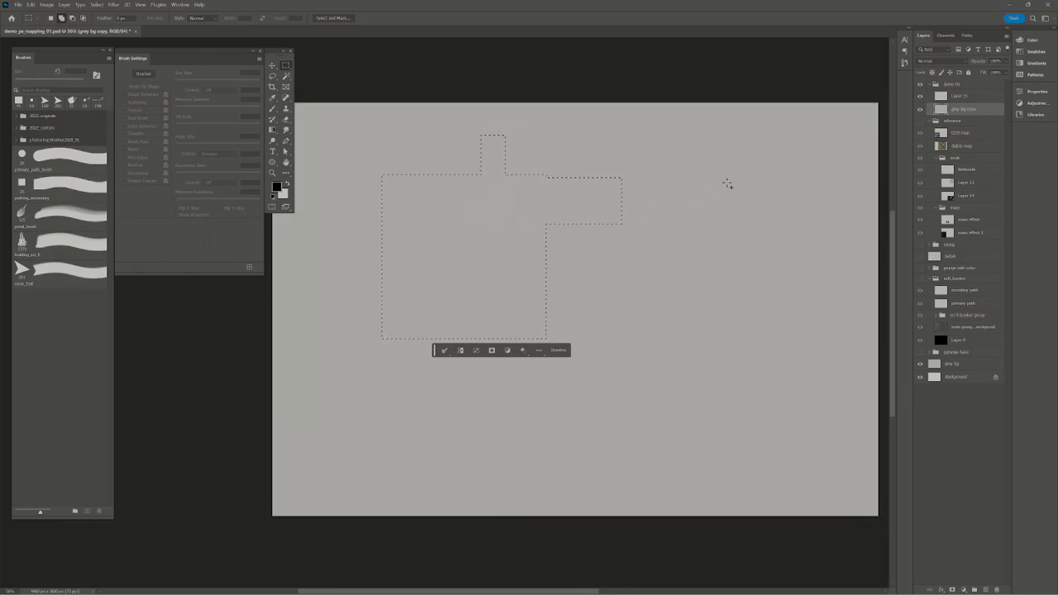
{"action": "left_click_drag", "start_coordinate": [758, 160], "coordinate": [512, 323]}
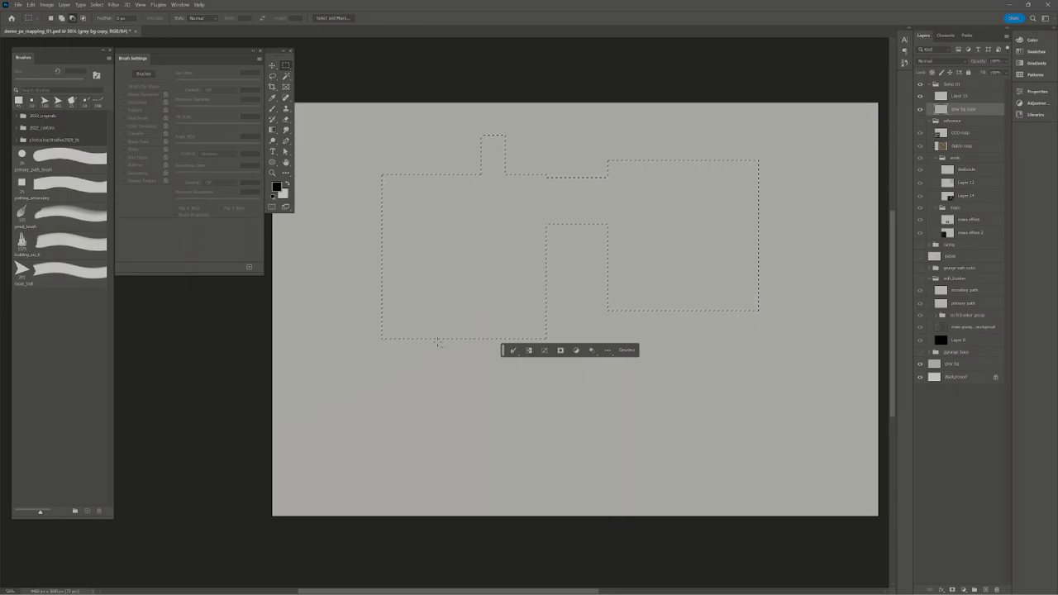
Subtract three notches from the left rooms and notches from the right block and top edge
{"action": "left_click_drag", "start_coordinate": [366, 310], "coordinate": [444, 329]}
{"action": "left_click_drag", "start_coordinate": [366, 254], "coordinate": [442, 283]}
{"action": "left_click_drag", "start_coordinate": [372, 203], "coordinate": [442, 231]}
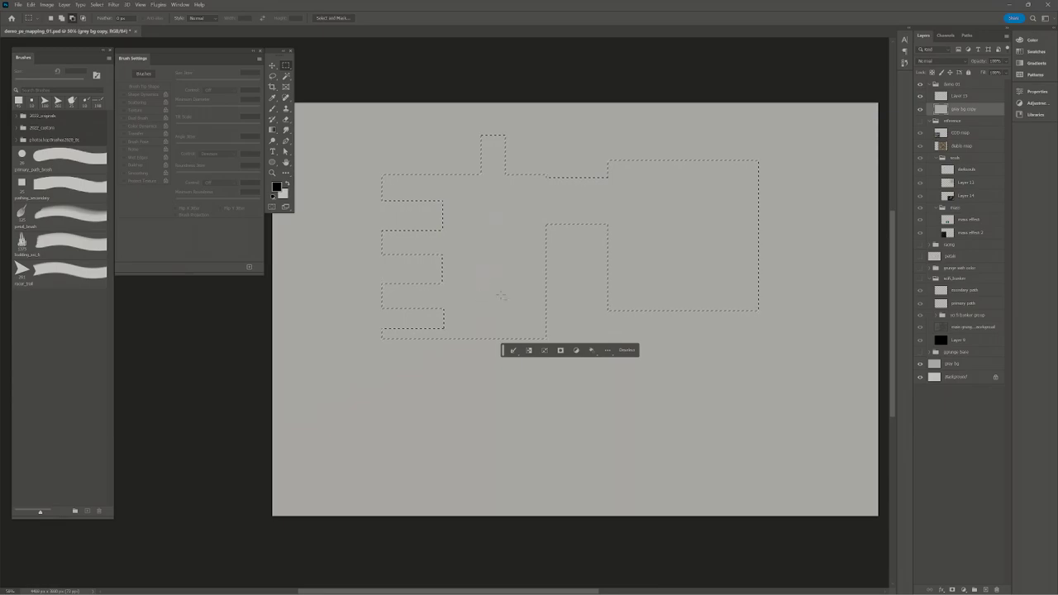
{"action": "left_click_drag", "start_coordinate": [669, 333], "coordinate": [649, 232]}
{"action": "left_click_drag", "start_coordinate": [721, 145], "coordinate": [727, 190]}
Add a top-right room, a right corridor, a hollow bottom room and a long left corridor
{"action": "left_click_drag", "start_coordinate": [750, 132], "coordinate": [817, 196]}
{"action": "left_click_drag", "start_coordinate": [752, 290], "coordinate": [724, 460]}
{"action": "left_click_drag", "start_coordinate": [481, 415], "coordinate": [761, 491]}
{"action": "left_click_drag", "start_coordinate": [497, 429], "coordinate": [742, 480]}
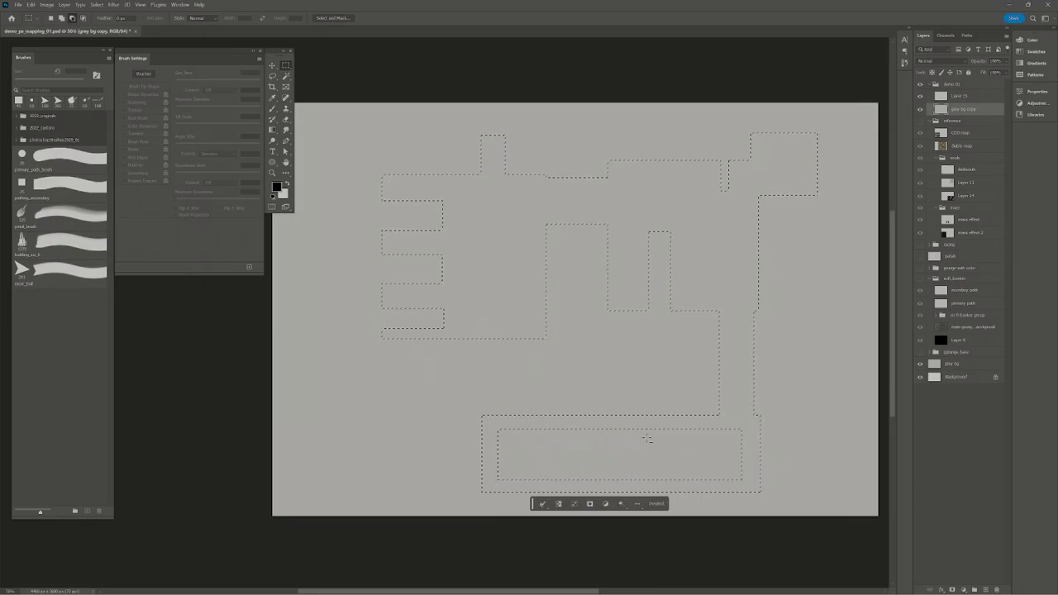
{"action": "key", "text": "alt"}
{"action": "left_click_drag", "start_coordinate": [319, 150], "coordinate": [343, 419]}
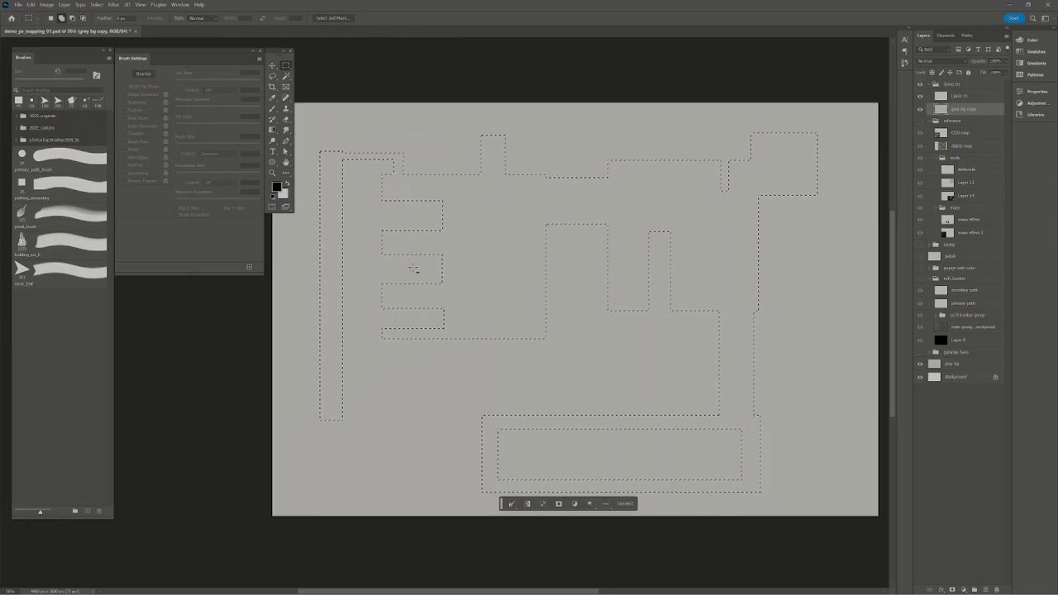
Lock the gray bg copy layer and reselect Layer 15
{"action": "left_click", "coordinate": [965, 98]}
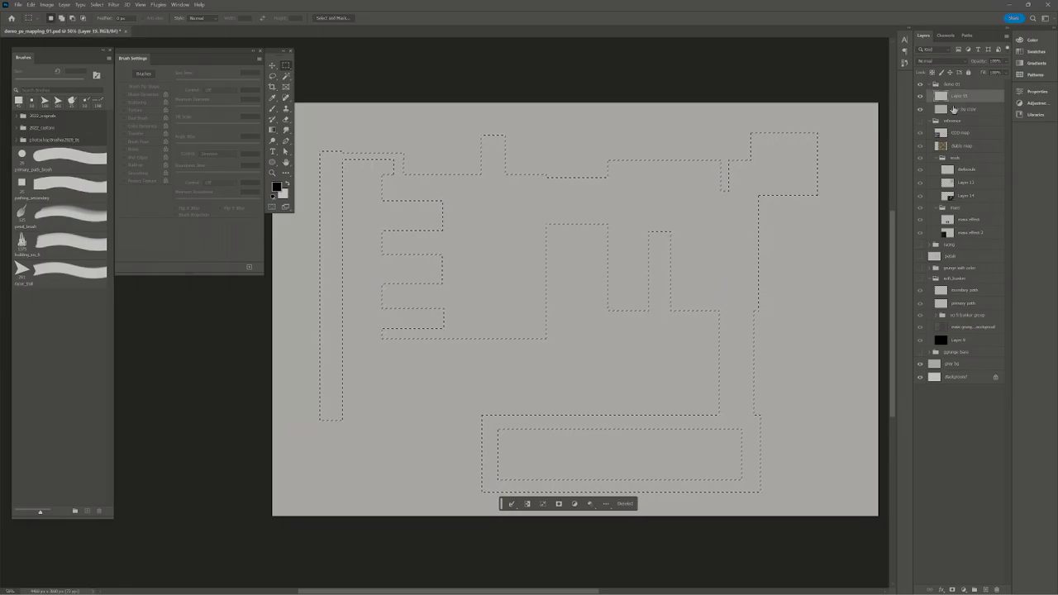
{"action": "left_click", "coordinate": [963, 109]}
{"action": "left_click", "coordinate": [968, 71]}
{"action": "left_click", "coordinate": [962, 96]}
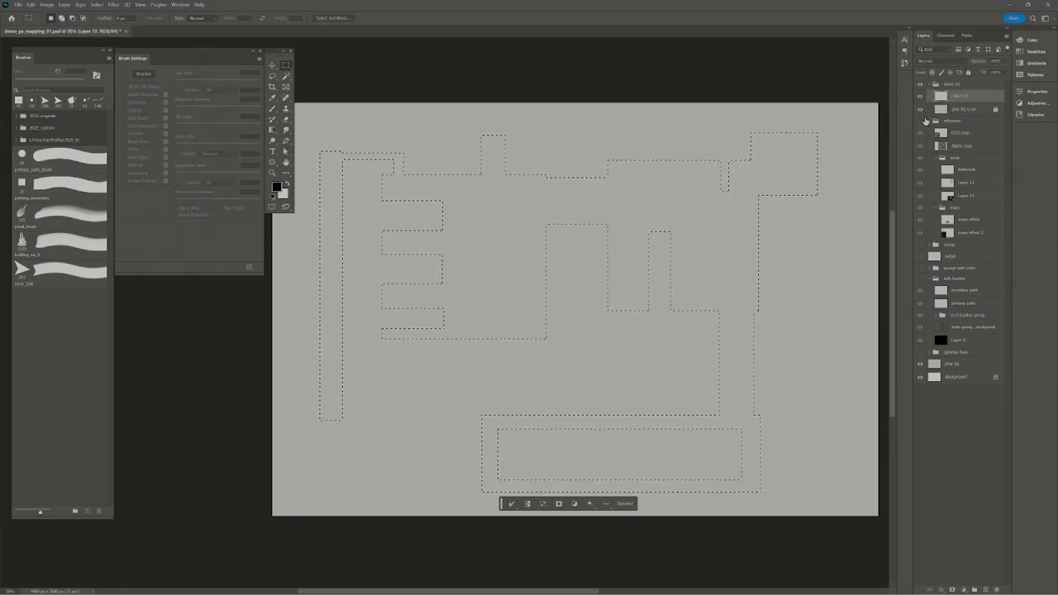
Create a new layer named 'map sample' and fill the room selection with light grey
{"action": "key", "text": "ctrl+shift+n"}
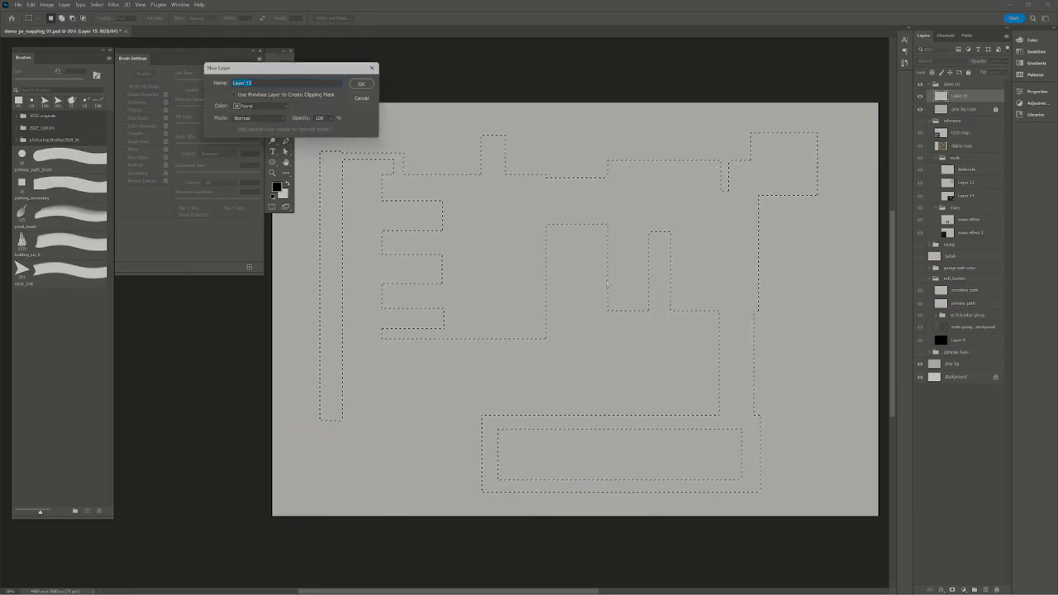
{"action": "type", "text": "map sample"}
{"action": "key", "text": "Return"}
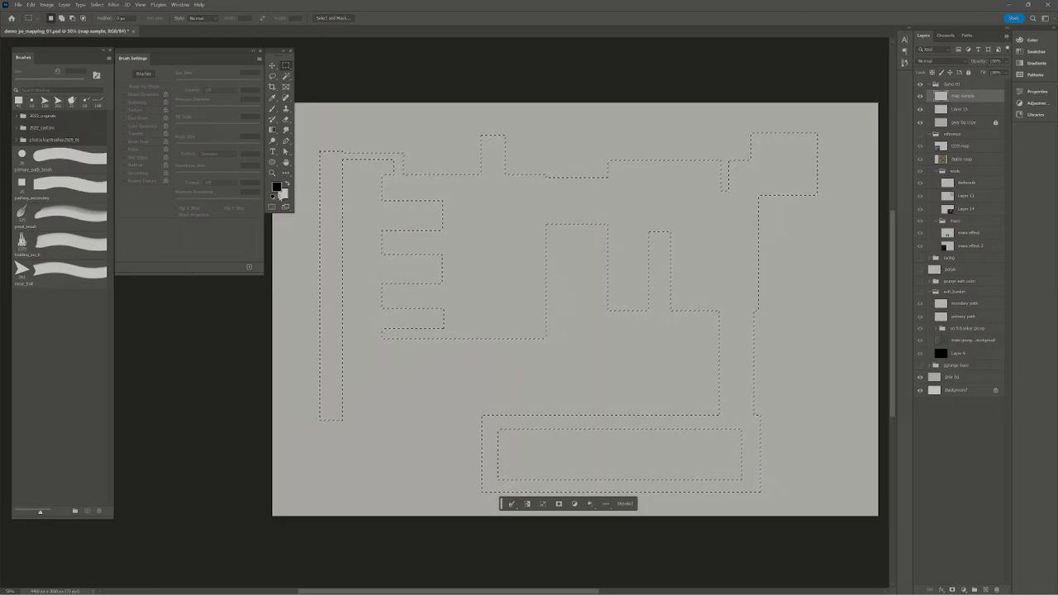
{"action": "key", "text": "x"}
{"action": "key", "text": "x"}
{"action": "key", "text": "x"}
{"action": "key", "text": "x"}
{"action": "key", "text": "x"}
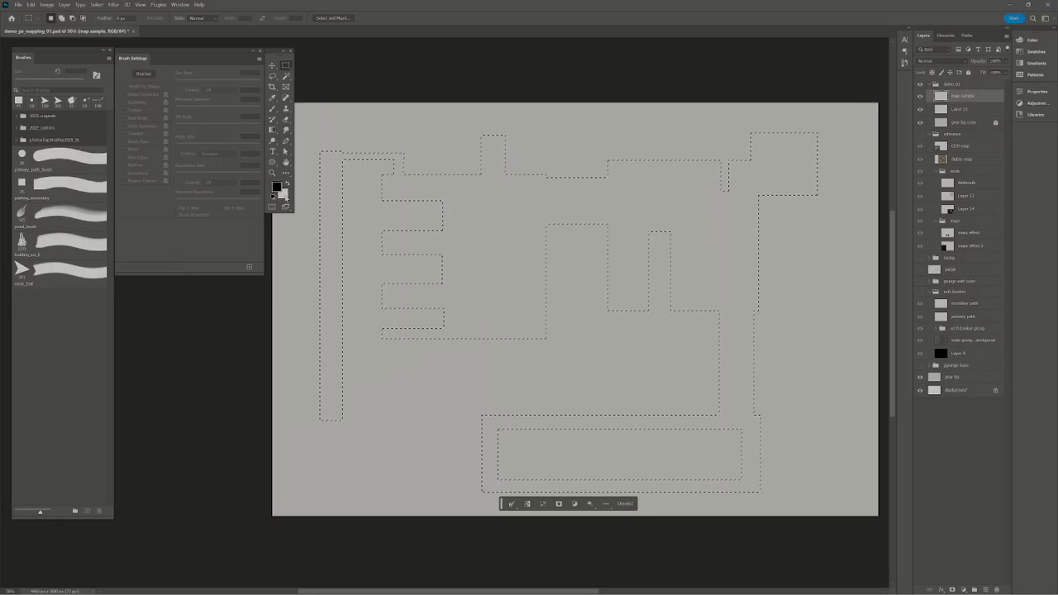
{"action": "key", "text": "x"}
{"action": "key", "text": "x"}
{"action": "key", "text": "x"}
{"action": "key", "text": "x"}
{"action": "key", "text": "x"}
{"action": "key", "text": "alt+BackSpace"}
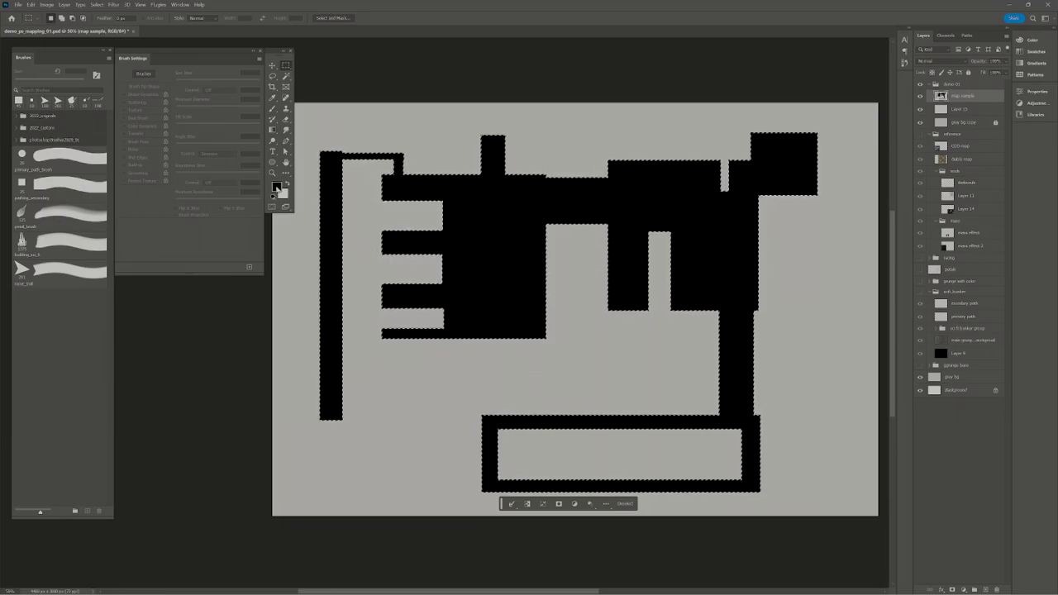
{"action": "key", "text": "ctrl+BackSpace"}
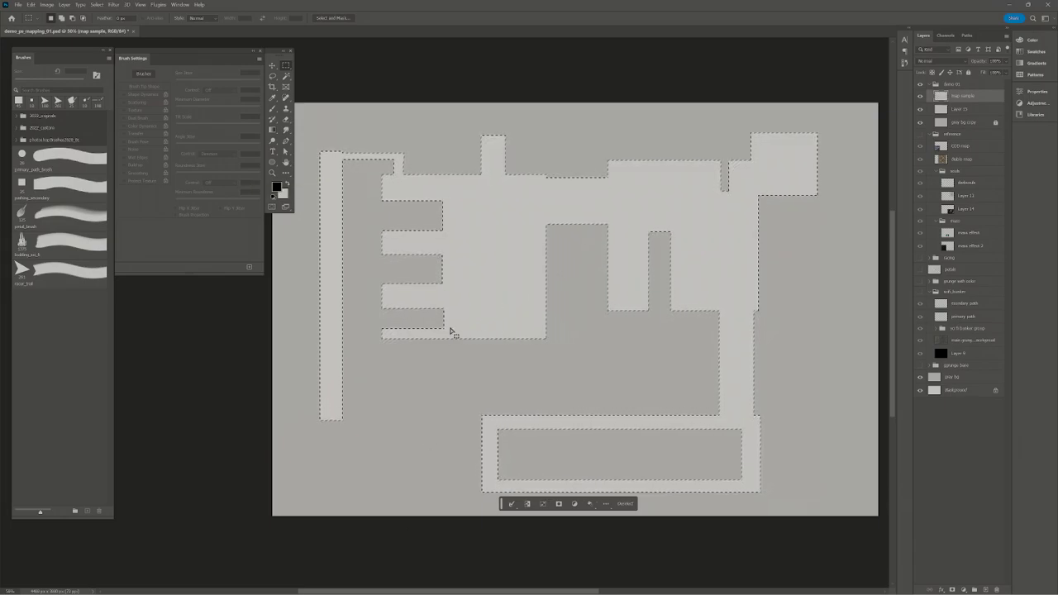
Deselect the room layout, clear stray small selections, and zoom out to view the whole map
{"action": "key", "text": "ctrl+d"}
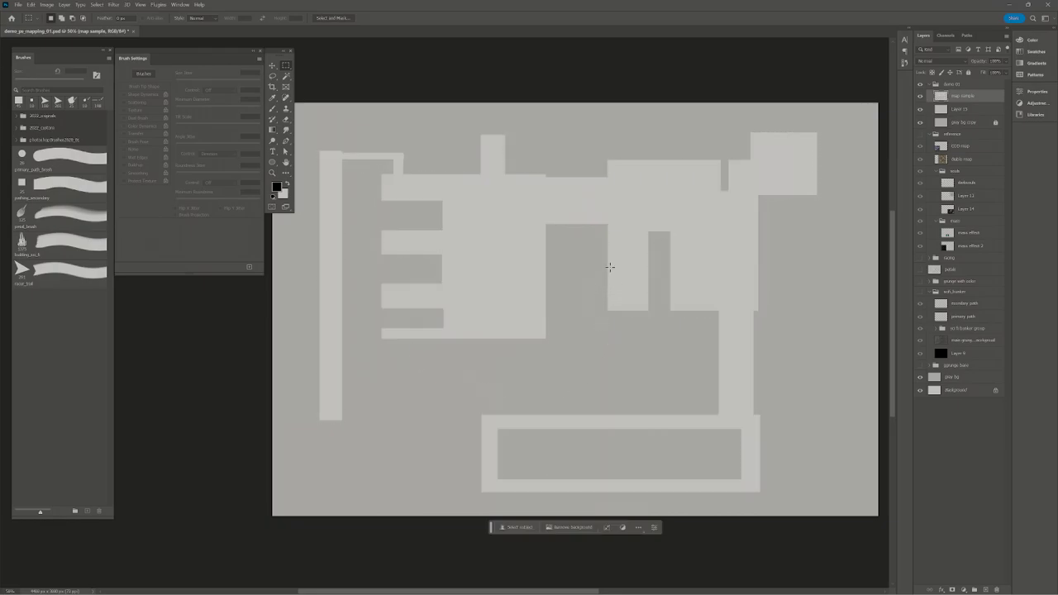
{"action": "left_click_drag", "start_coordinate": [592, 343], "coordinate": [582, 348]}
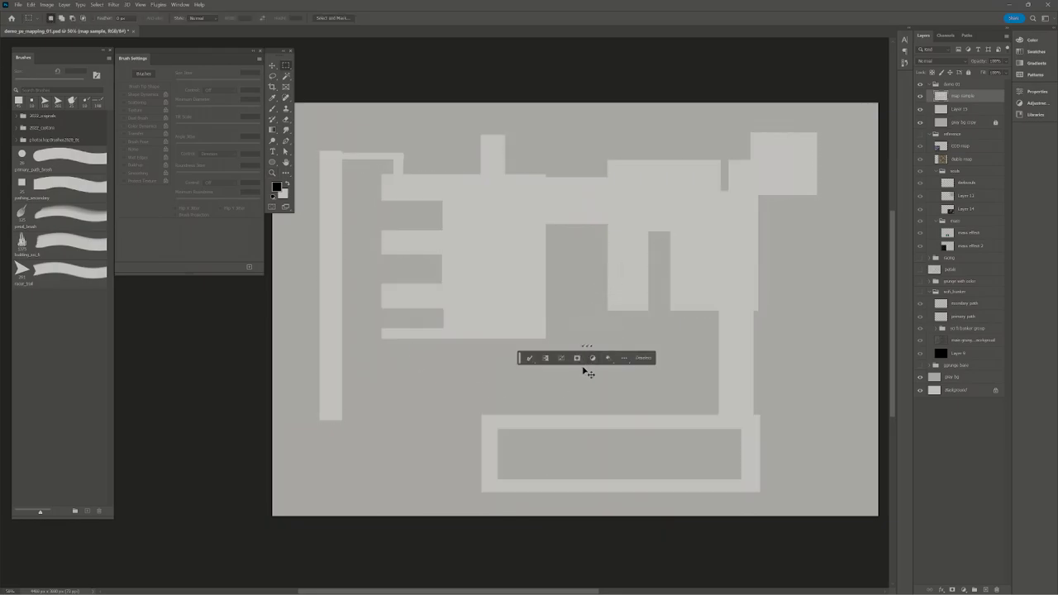
{"action": "left_click", "coordinate": [592, 352]}
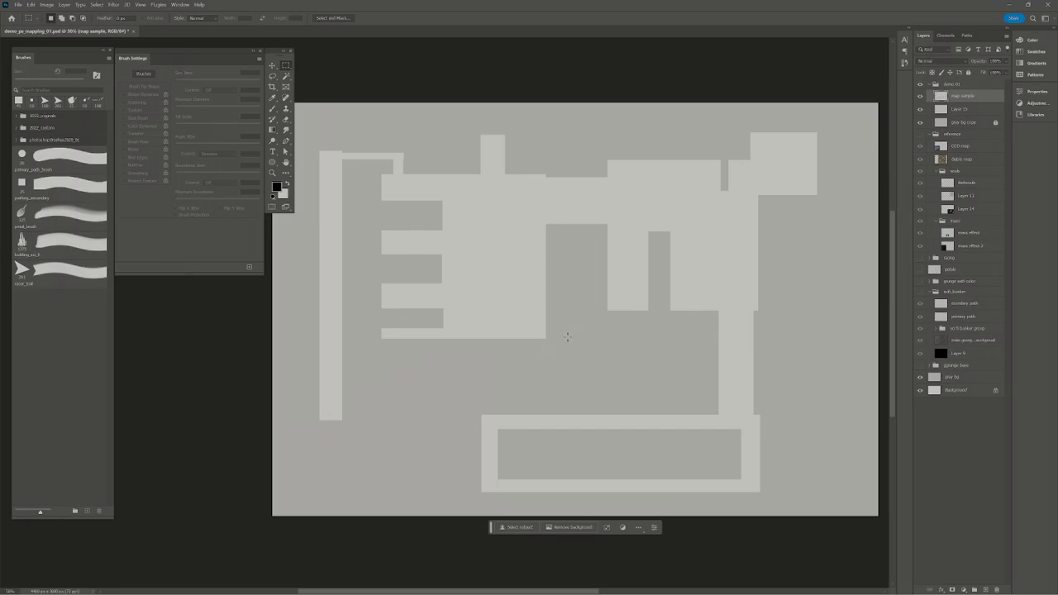
{"action": "left_click_drag", "start_coordinate": [581, 316], "coordinate": [574, 356]}
{"action": "key", "text": "z"}
{"action": "key", "text": "m"}
{"action": "left_click_drag", "start_coordinate": [506, 333], "coordinate": [590, 333]}
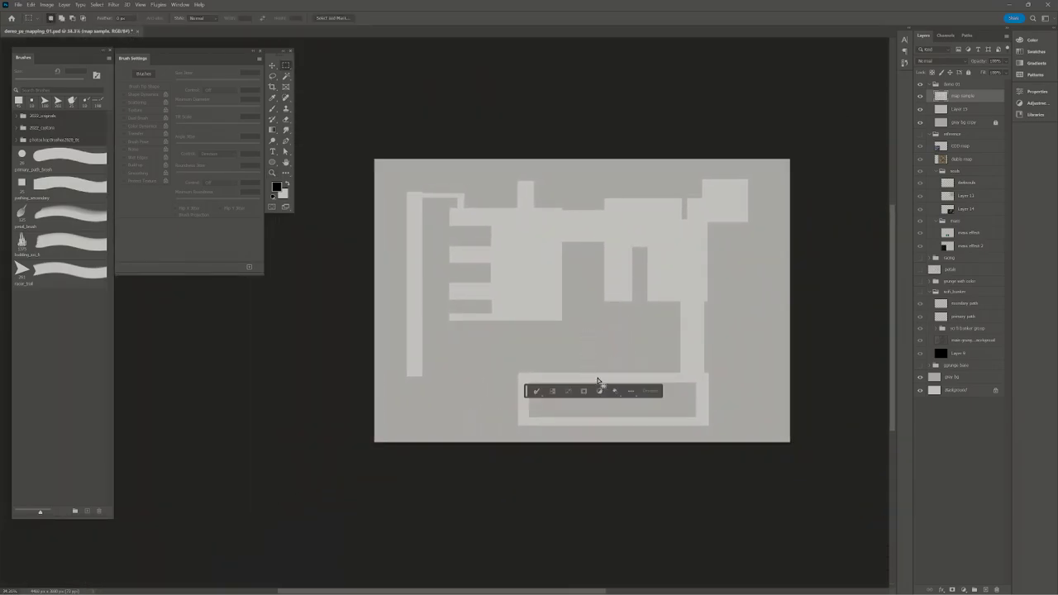
{"action": "left_click_drag", "start_coordinate": [600, 379], "coordinate": [585, 333]}
{"action": "key", "text": "z"}
{"action": "key", "text": "ctrl+d"}
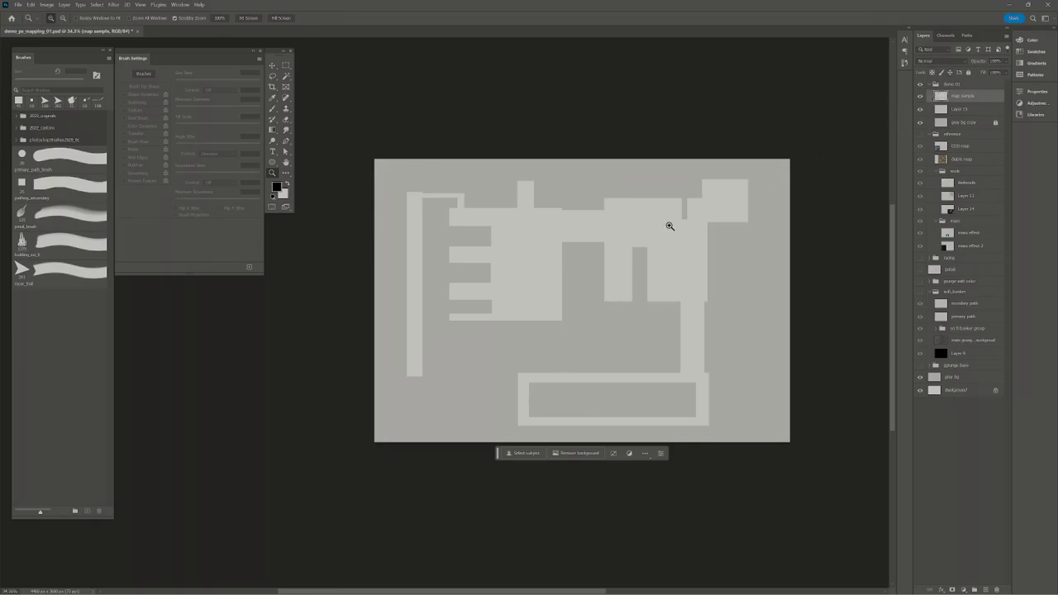
Undo stray brush strokes and marquee pillar gaps and an inset block inside a room
{"action": "key", "text": "b"}
{"action": "mouse_move", "coordinate": [632, 164]}
{"action": "left_mouse_down"}
{"action": "mouse_move", "coordinate": [611, 263]}
{"action": "mouse_move", "coordinate": [627, 282]}
{"action": "left_mouse_up"}
{"action": "key", "text": "m"}
{"action": "key", "text": "ctrl+z"}
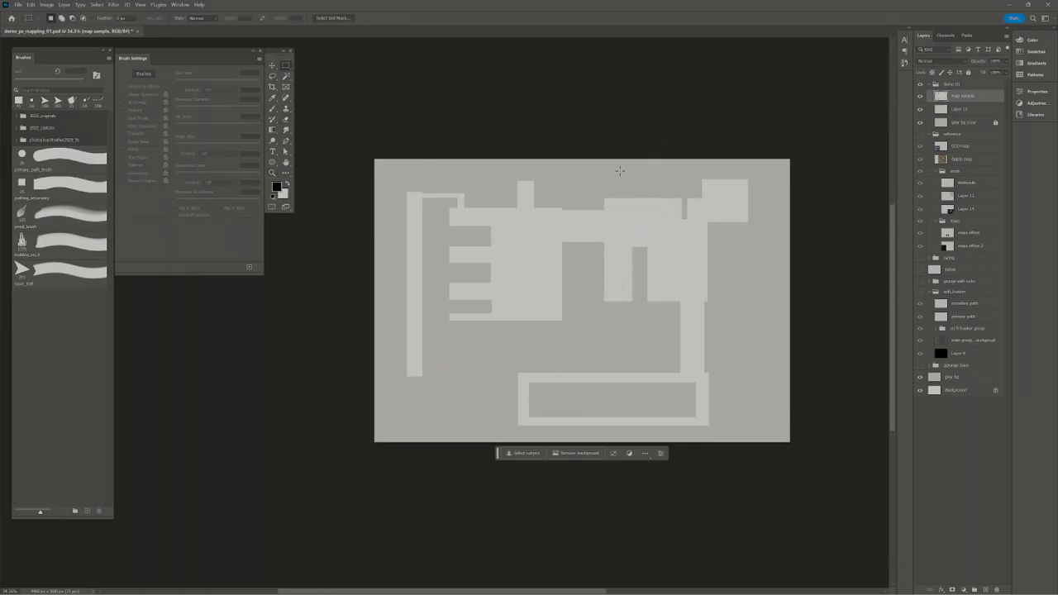
{"action": "mouse_move", "coordinate": [617, 182]}
{"action": "left_mouse_down"}
{"action": "mouse_move", "coordinate": [626, 213]}
{"action": "mouse_move", "coordinate": [635, 184]}
{"action": "mouse_move", "coordinate": [644, 217]}
{"action": "mouse_move", "coordinate": [669, 204]}
{"action": "mouse_move", "coordinate": [677, 217]}
{"action": "mouse_move", "coordinate": [639, 197]}
{"action": "mouse_move", "coordinate": [533, 216]}
{"action": "mouse_move", "coordinate": [522, 322]}
{"action": "mouse_move", "coordinate": [561, 316]}
{"action": "mouse_move", "coordinate": [537, 348]}
{"action": "mouse_move", "coordinate": [619, 370]}
{"action": "mouse_move", "coordinate": [611, 379]}
{"action": "mouse_move", "coordinate": [755, 278]}
{"action": "mouse_move", "coordinate": [739, 276]}
{"action": "mouse_move", "coordinate": [739, 261]}
{"action": "mouse_move", "coordinate": [712, 234]}
{"action": "mouse_move", "coordinate": [671, 224]}
{"action": "mouse_move", "coordinate": [480, 367]}
{"action": "left_mouse_up"}
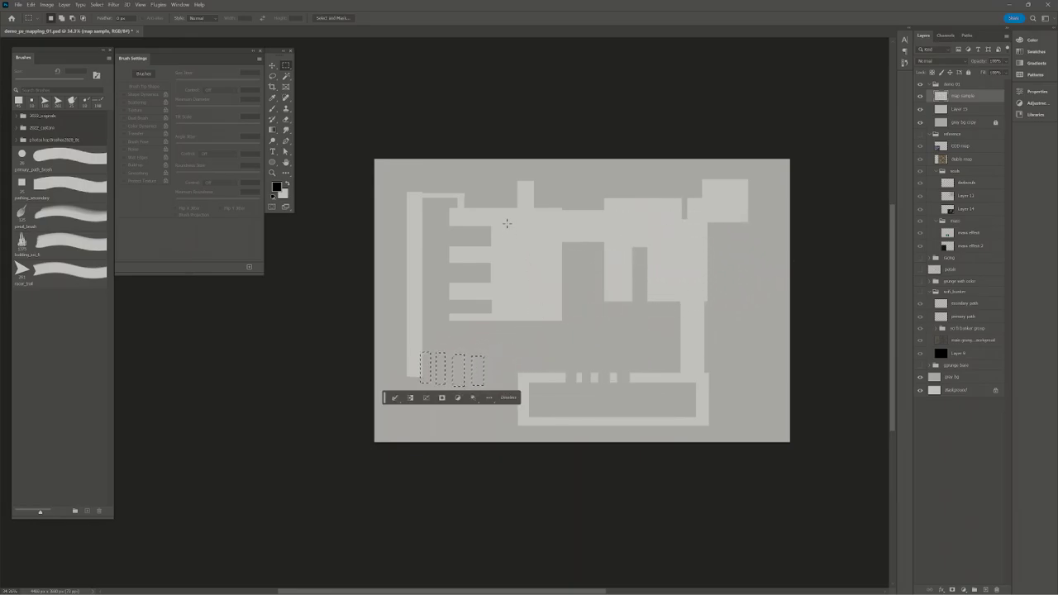
{"action": "left_click_drag", "start_coordinate": [497, 220], "coordinate": [554, 312]}
{"action": "left_click_drag", "start_coordinate": [516, 238], "coordinate": [720, 276]}
Fill the inset to form an E shape surrounded by light grey, then repeat in the lower-left room
{"action": "key", "text": "Delete"}
{"action": "key", "text": "ctrl+BackSpace"}
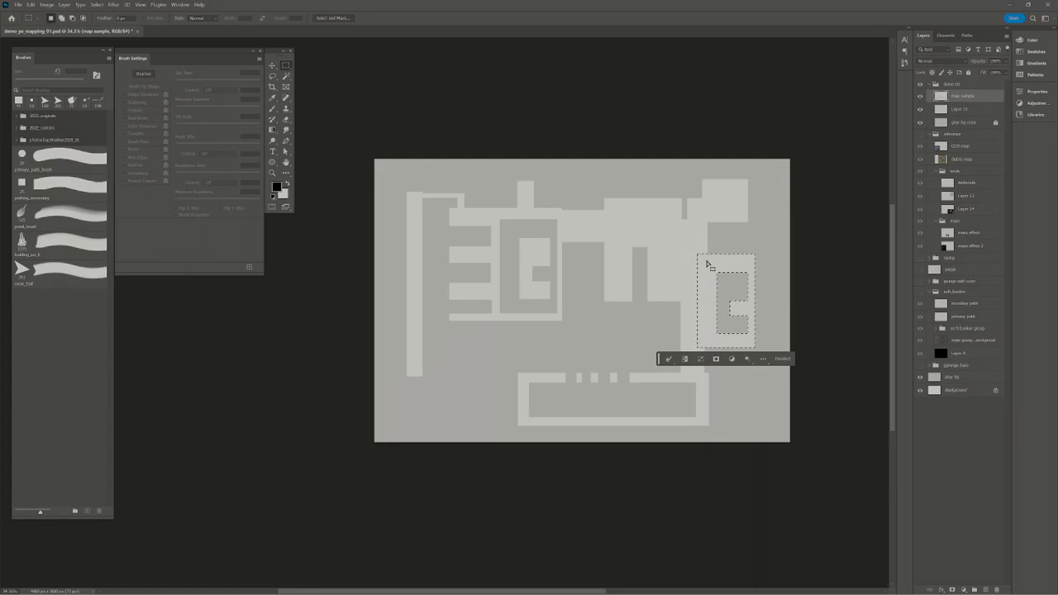
{"action": "key", "text": "alt+BackSpace"}
{"action": "key", "text": "ctrl+z"}
{"action": "left_click_drag", "start_coordinate": [709, 292], "coordinate": [423, 330]}
{"action": "key", "text": "Delete"}
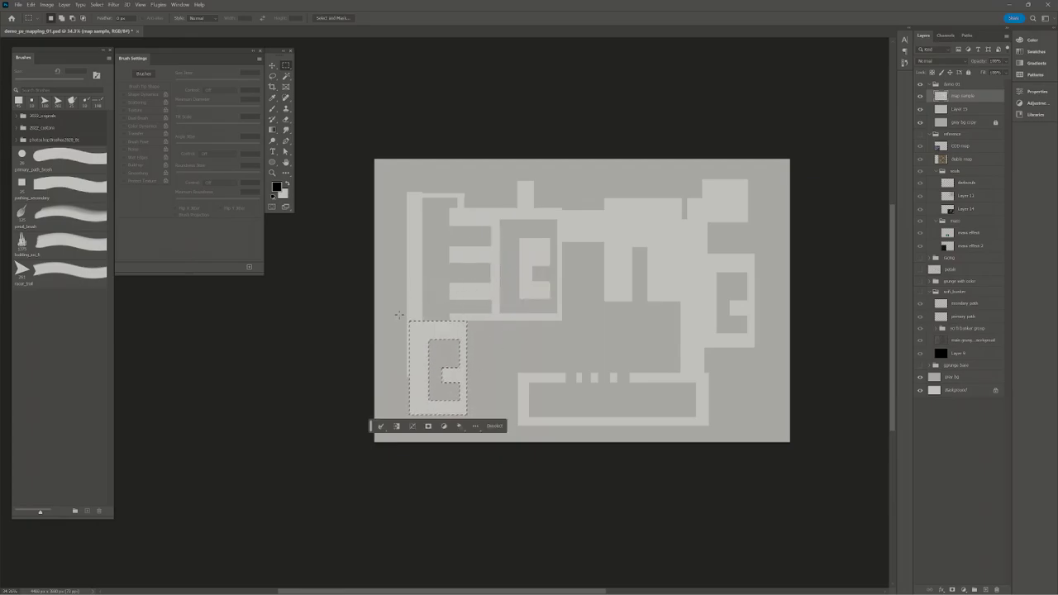
{"action": "left_click", "coordinate": [98, 4]}
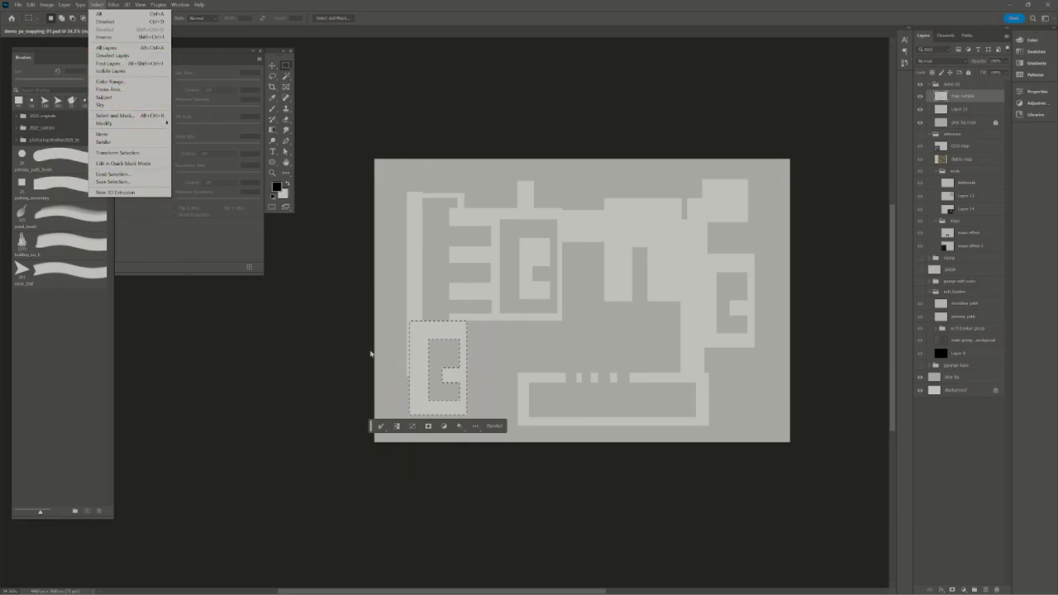
Redraw small marquees near the map centre, then outline a centred square over the map's middle rooms
{"action": "left_click", "coordinate": [406, 376]}
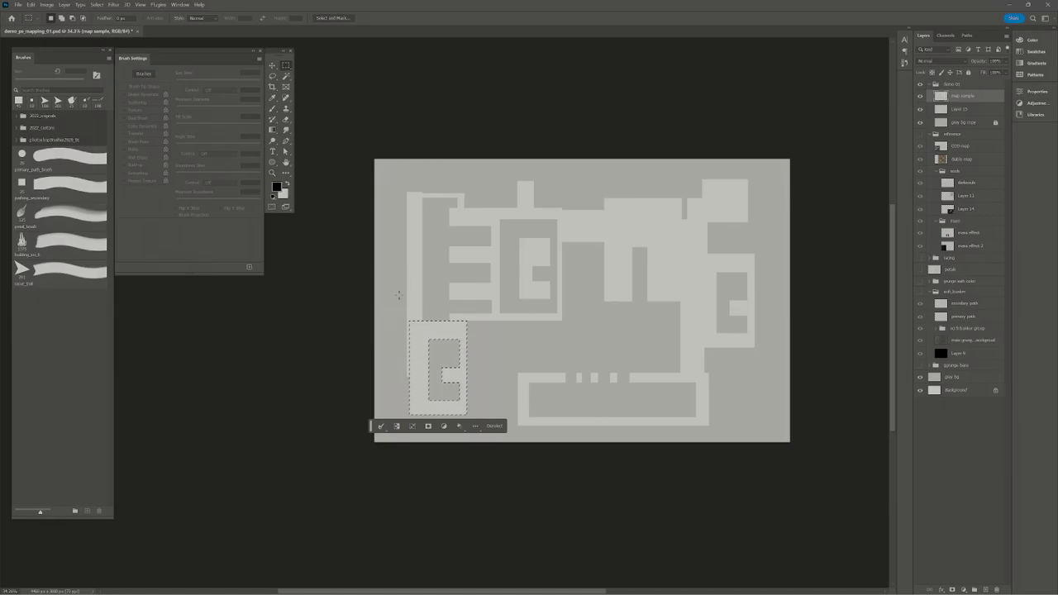
{"action": "left_click", "coordinate": [585, 403]}
{"action": "left_click_drag", "start_coordinate": [585, 402], "coordinate": [494, 337]}
{"action": "left_click_drag", "start_coordinate": [605, 339], "coordinate": [514, 276]}
{"action": "key", "text": "Escape"}
{"action": "left_click", "coordinate": [538, 328]}
{"action": "left_click_drag", "start_coordinate": [602, 340], "coordinate": [531, 299]}
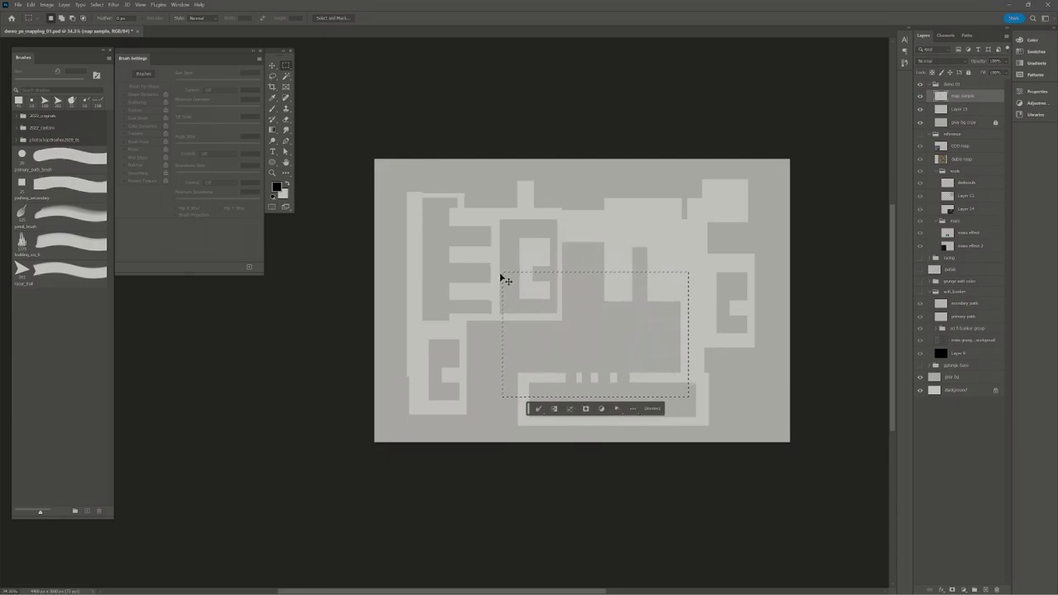
{"action": "left_click", "coordinate": [553, 291]}
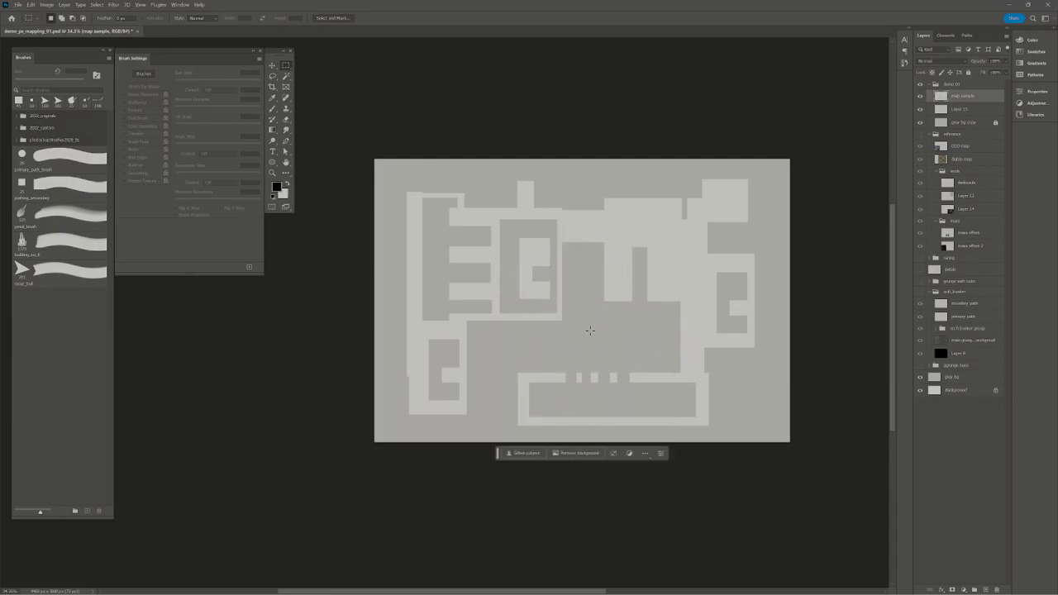
{"action": "left_click_drag", "start_coordinate": [584, 327], "coordinate": [542, 285]}
{"action": "key", "text": "ctrl+d"}
{"action": "left_click_drag", "start_coordinate": [584, 315], "coordinate": [439, 228]}
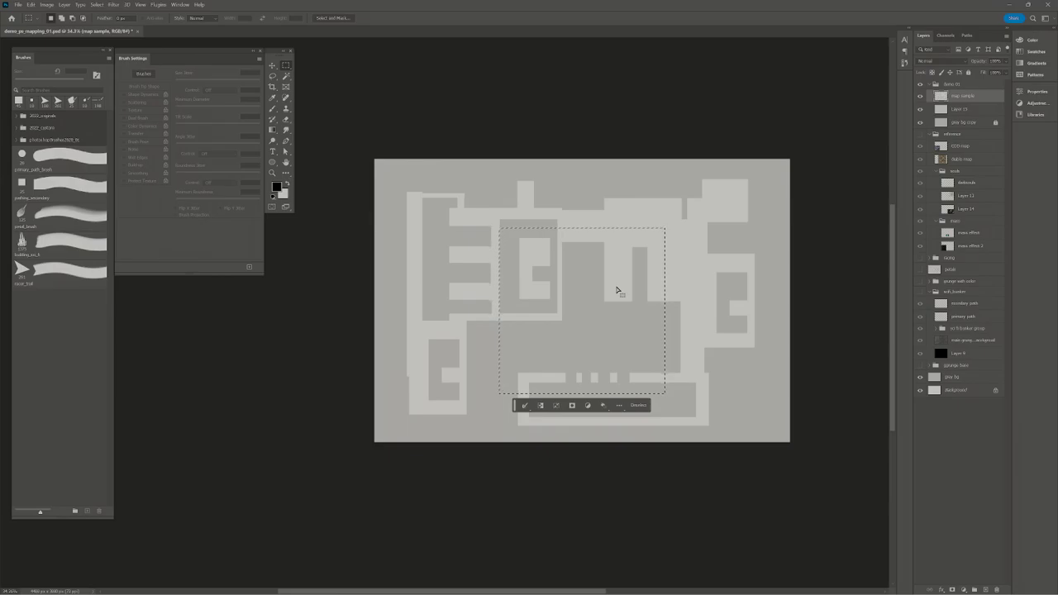
Create a new layer named 'map level 2'
{"action": "key", "text": "ctrl+shift+n"}
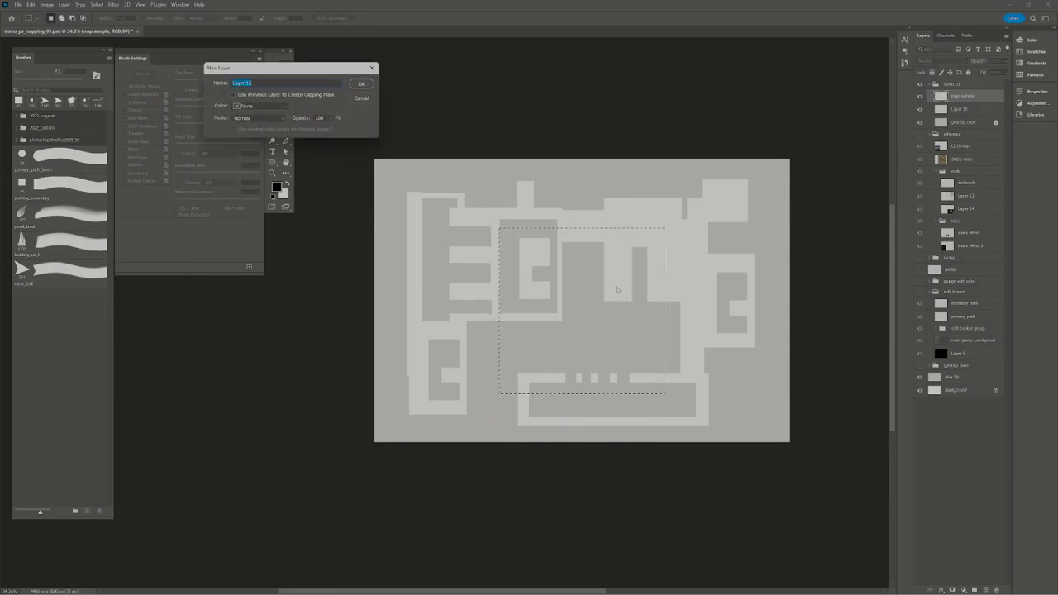
{"action": "type", "text": "map (pixel)"}
{"action": "key", "text": "BackSpace"}
{"action": "key", "text": "BackSpace"}
{"action": "key", "text": "BackSpace"}
{"action": "key", "text": "BackSpace"}
{"action": "key", "text": "BackSpace"}
{"action": "key", "text": "BackSpace"}
{"action": "key", "text": "BackSpace"}
{"action": "type", "text": "level 2"}
{"action": "key", "text": "Return"}
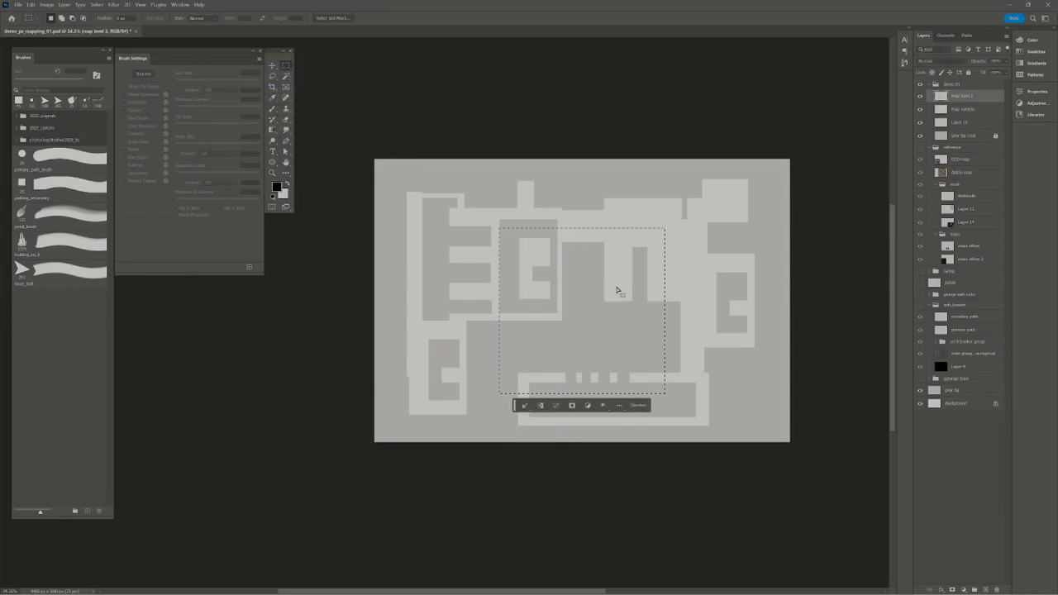
Fill the shifted square selection with light grey, deselect, and nudge the square left into place
{"action": "mouse_move", "coordinate": [583, 267]}
{"action": "left_mouse_down"}
{"action": "mouse_move", "coordinate": [584, 248]}
{"action": "mouse_move", "coordinate": [498, 248]}
{"action": "mouse_move", "coordinate": [480, 223]}
{"action": "mouse_move", "coordinate": [518, 235]}
{"action": "mouse_move", "coordinate": [682, 217]}
{"action": "mouse_move", "coordinate": [671, 211]}
{"action": "mouse_move", "coordinate": [569, 265]}
{"action": "left_mouse_up"}
{"action": "key", "text": "ctrl+BackSpace"}
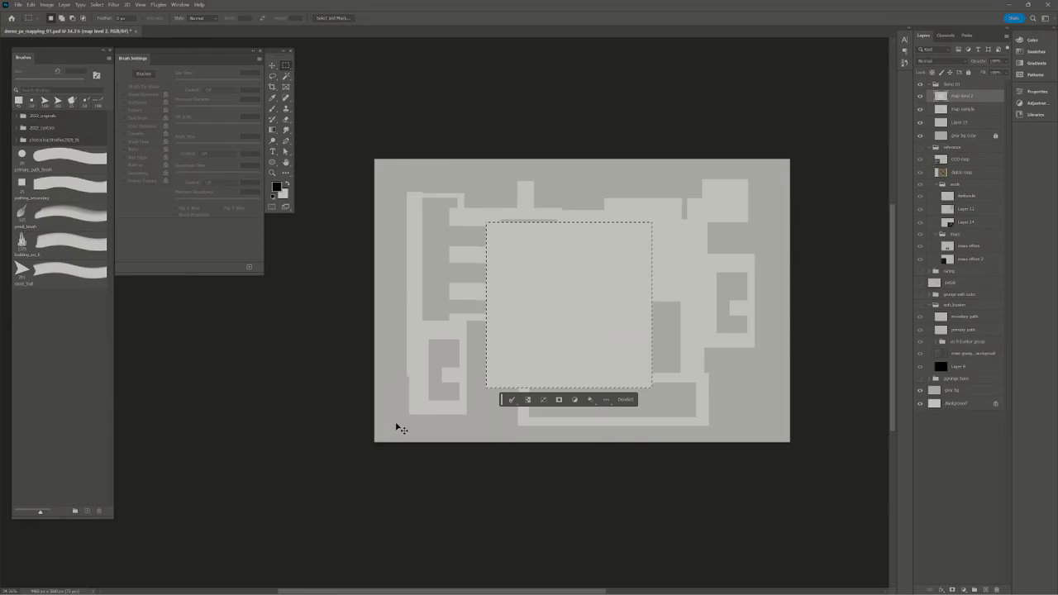
{"action": "key", "text": "ctrl+d"}
{"action": "key", "text": "z"}
{"action": "key", "text": "v"}
{"action": "left_click_drag", "start_coordinate": [545, 337], "coordinate": [529, 307]}
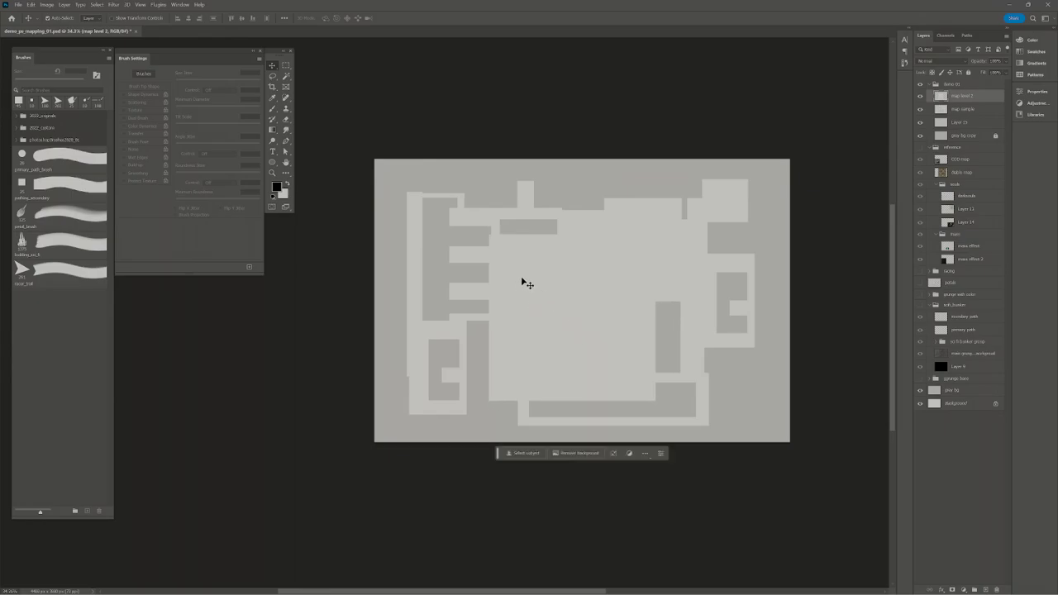
Use Hue/Saturation to lower the level 2 square's Lightness to -20
{"action": "key", "text": "ctrl+u"}
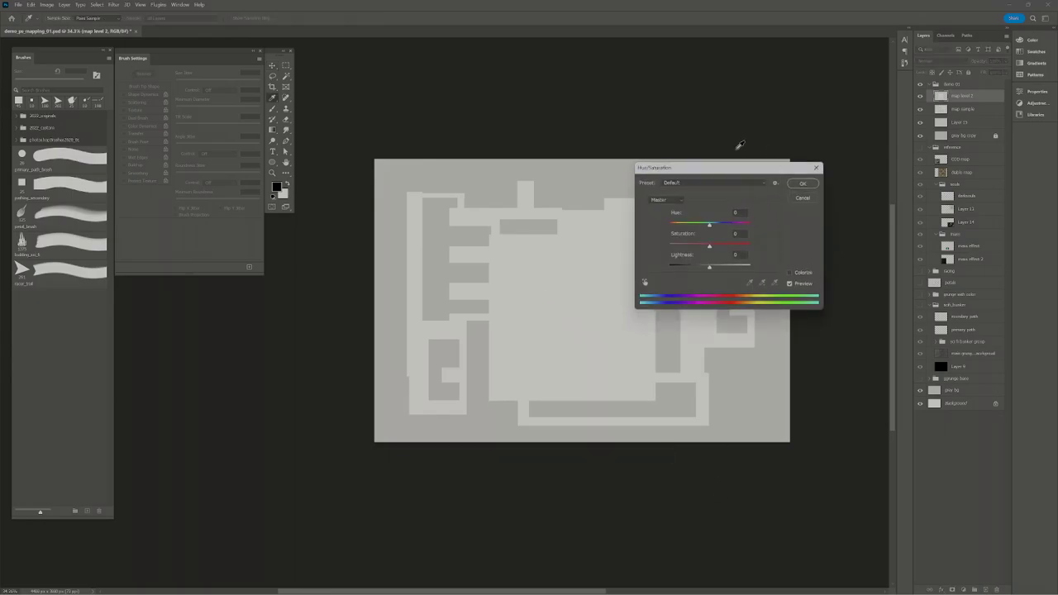
{"action": "left_click", "coordinate": [64, 5]}
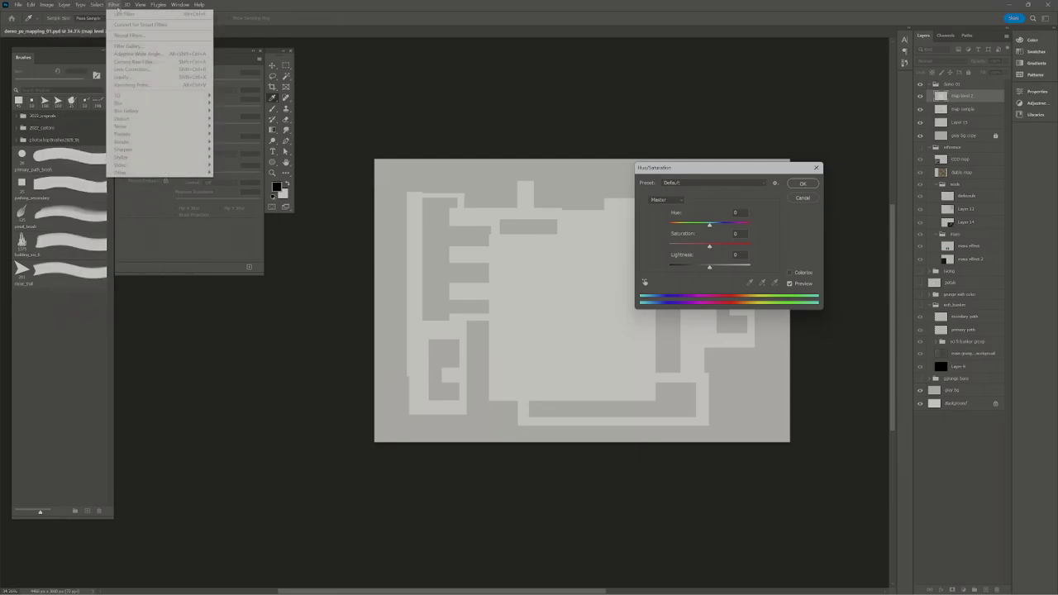
{"action": "mouse_move", "coordinate": [47, 5]}
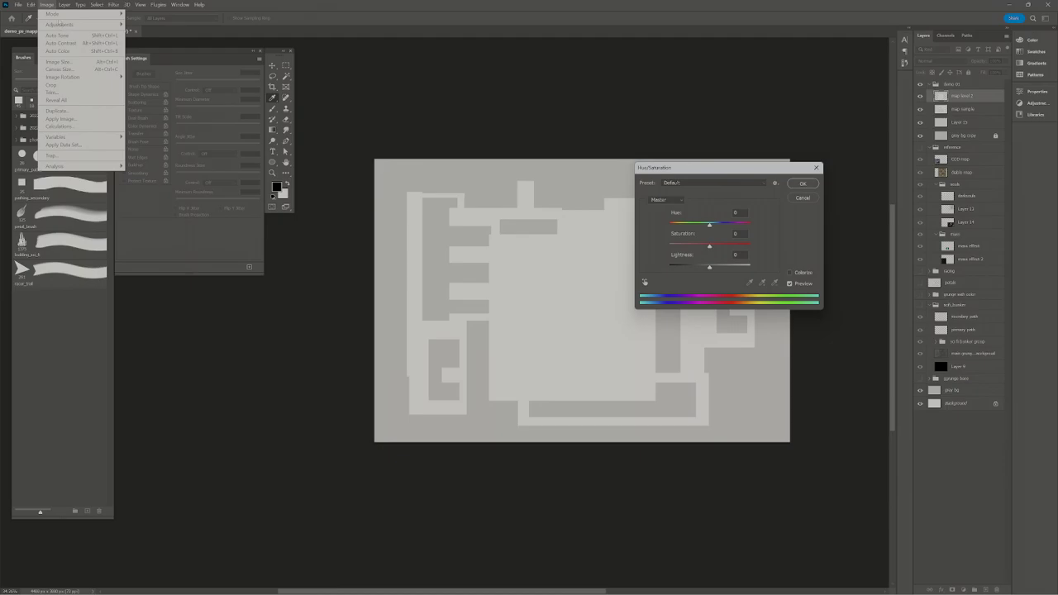
{"action": "left_click", "coordinate": [866, 207]}
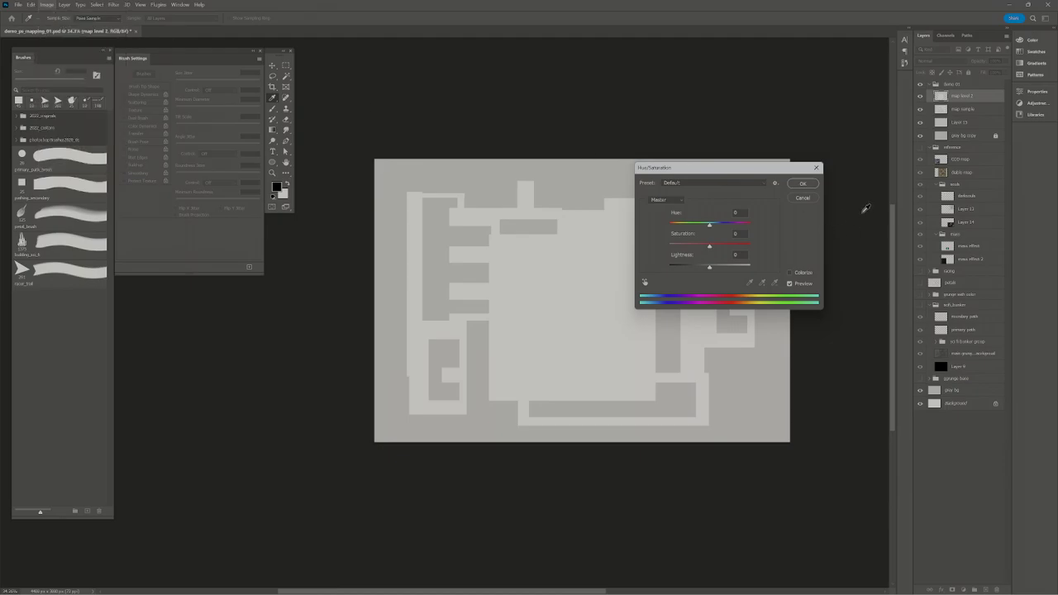
{"action": "left_click", "coordinate": [816, 168]}
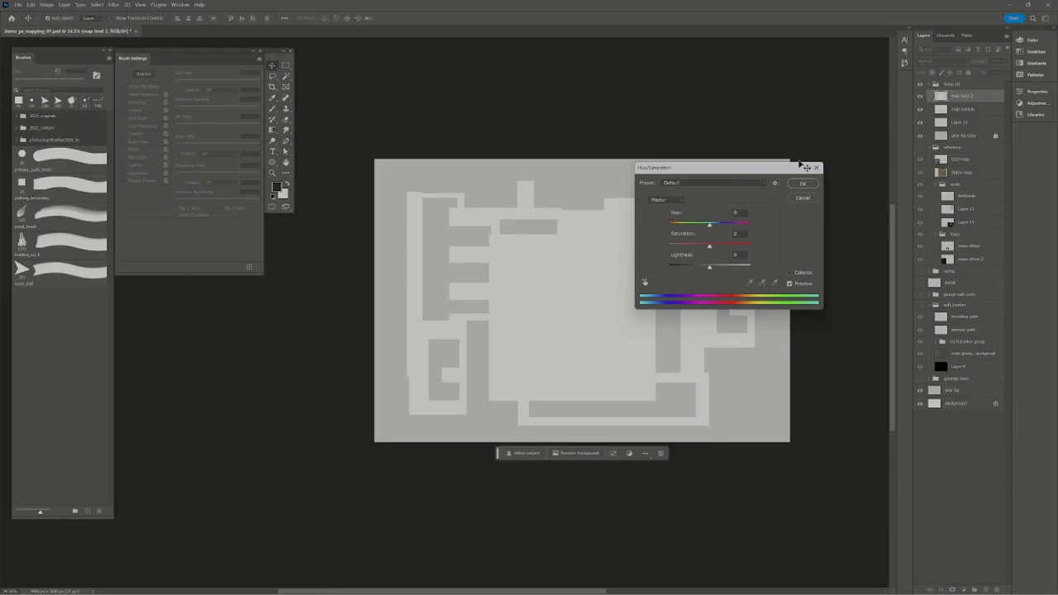
{"action": "left_click", "coordinate": [47, 5]}
{"action": "mouse_move", "coordinate": [69, 25]}
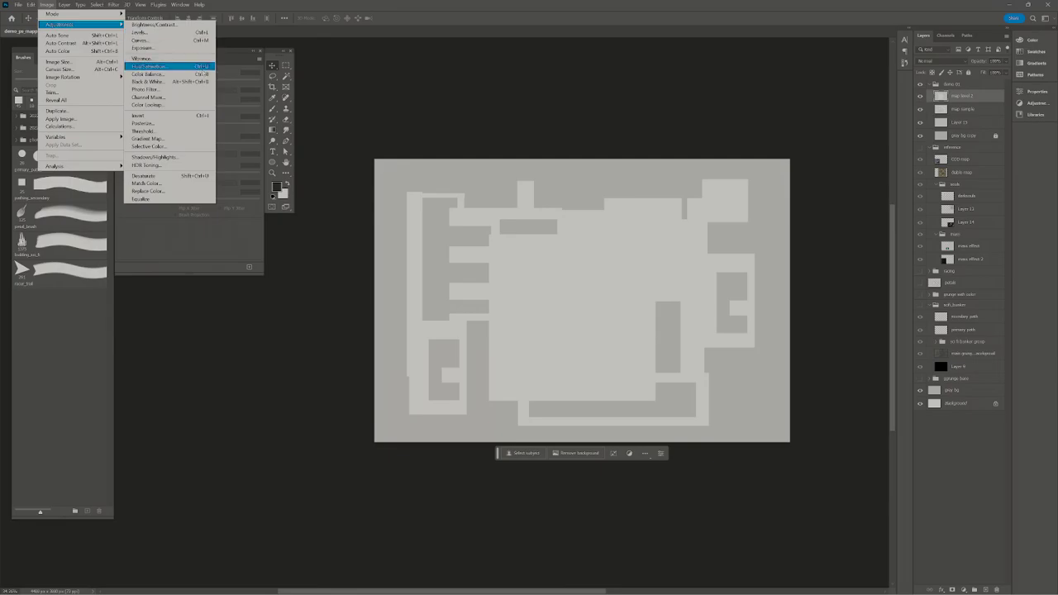
{"action": "left_click", "coordinate": [637, 283]}
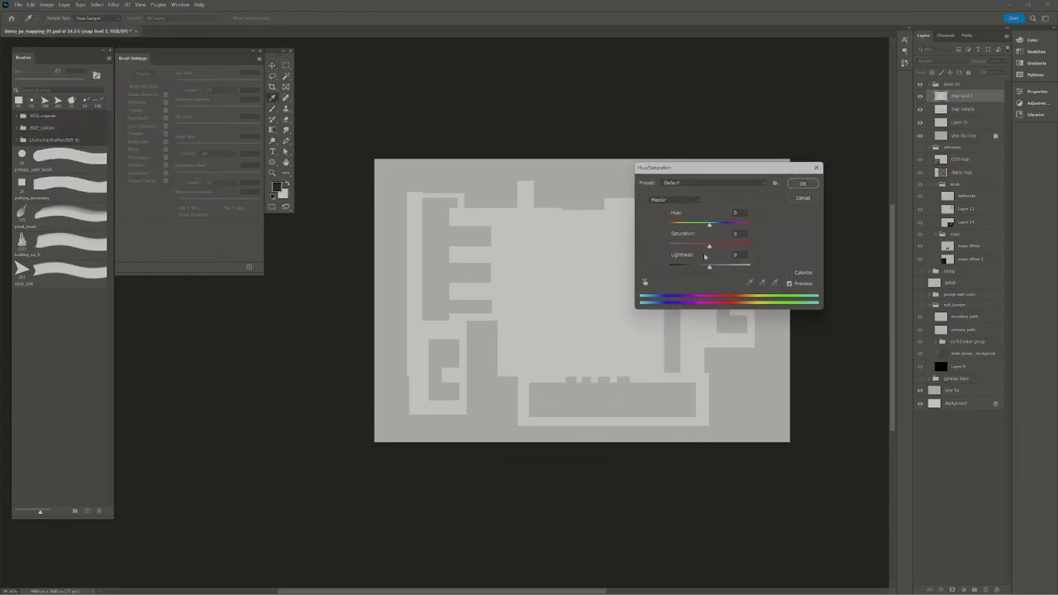
{"action": "mouse_move", "coordinate": [714, 270]}
{"action": "left_mouse_down"}
{"action": "mouse_move", "coordinate": [730, 270]}
{"action": "mouse_move", "coordinate": [702, 267]}
{"action": "mouse_move", "coordinate": [746, 269]}
{"action": "mouse_move", "coordinate": [702, 268]}
{"action": "left_mouse_up"}
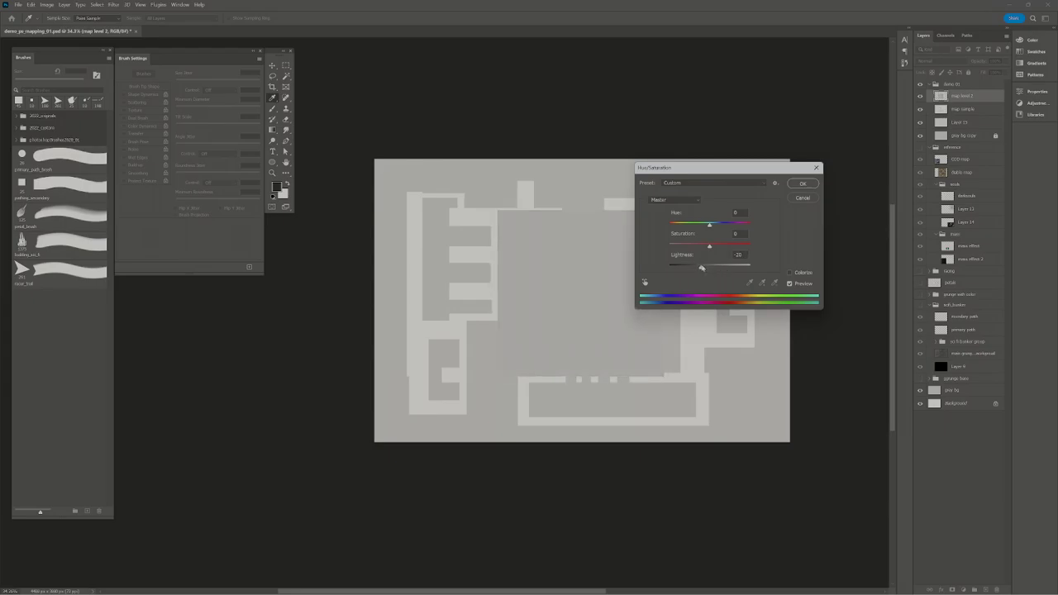
Apply the square's change, then unlock gray bg copy and darken it to Lightness -24
{"action": "left_click", "coordinate": [809, 189]}
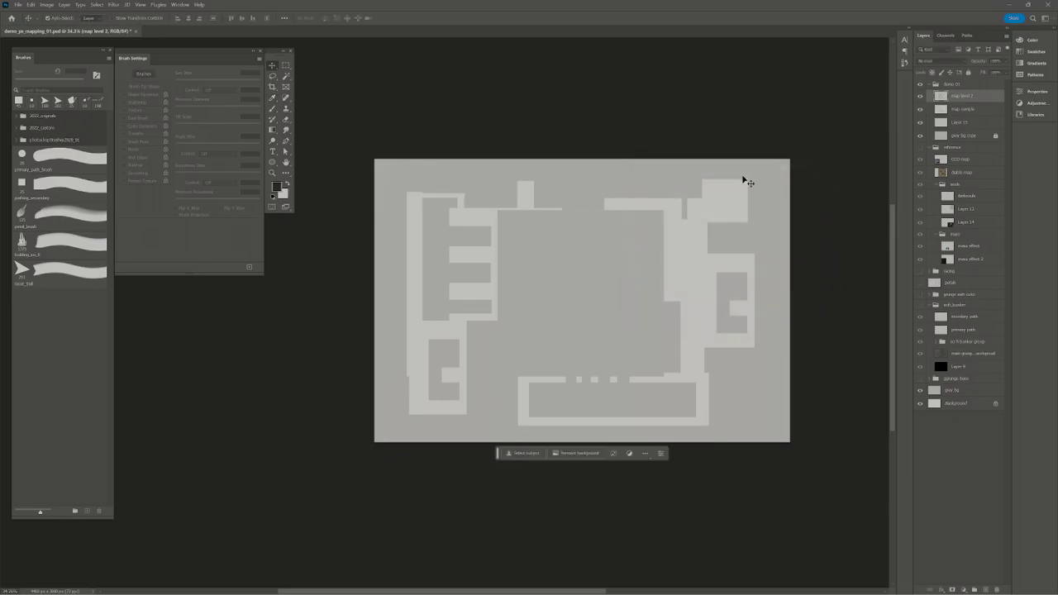
{"action": "left_click", "coordinate": [977, 137]}
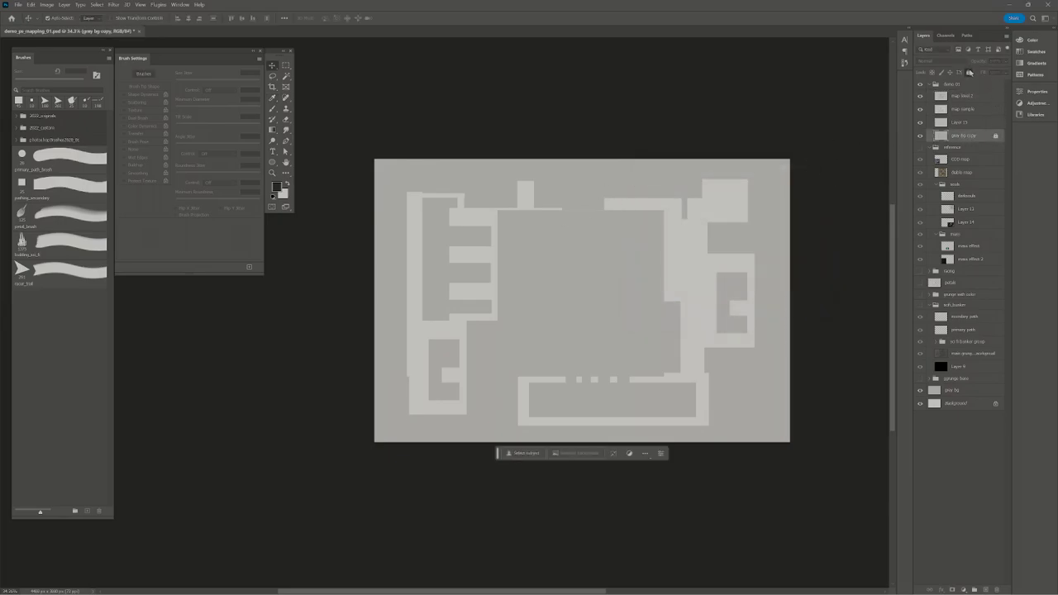
{"action": "left_click", "coordinate": [968, 72]}
{"action": "key", "text": "ctrl+u"}
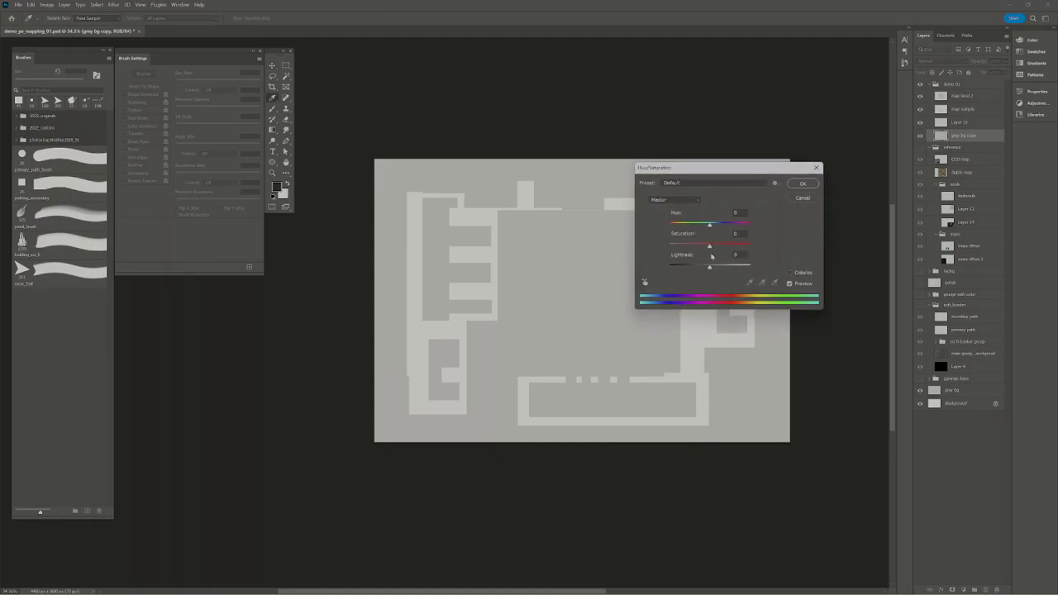
{"action": "left_click_drag", "start_coordinate": [709, 267], "coordinate": [700, 270]}
{"action": "left_click", "coordinate": [803, 184]}
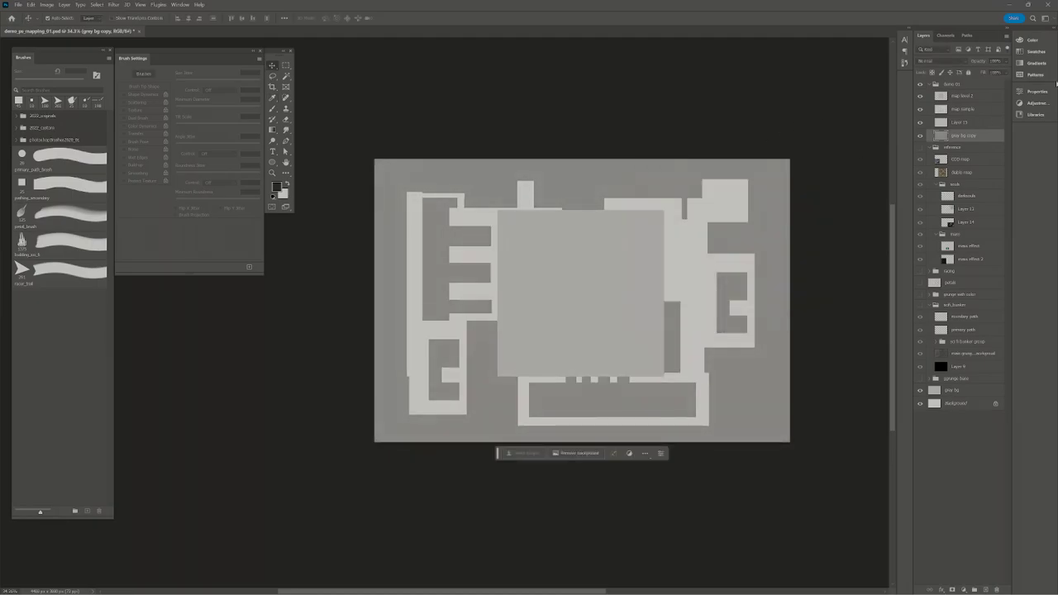
Raise the map level 2 square's Lightness with Hue/Saturation so it stands out
{"action": "left_click", "coordinate": [927, 99]}
{"action": "left_click", "coordinate": [919, 97]}
{"action": "left_click", "coordinate": [919, 98]}
{"action": "key", "text": "ctrl+u"}
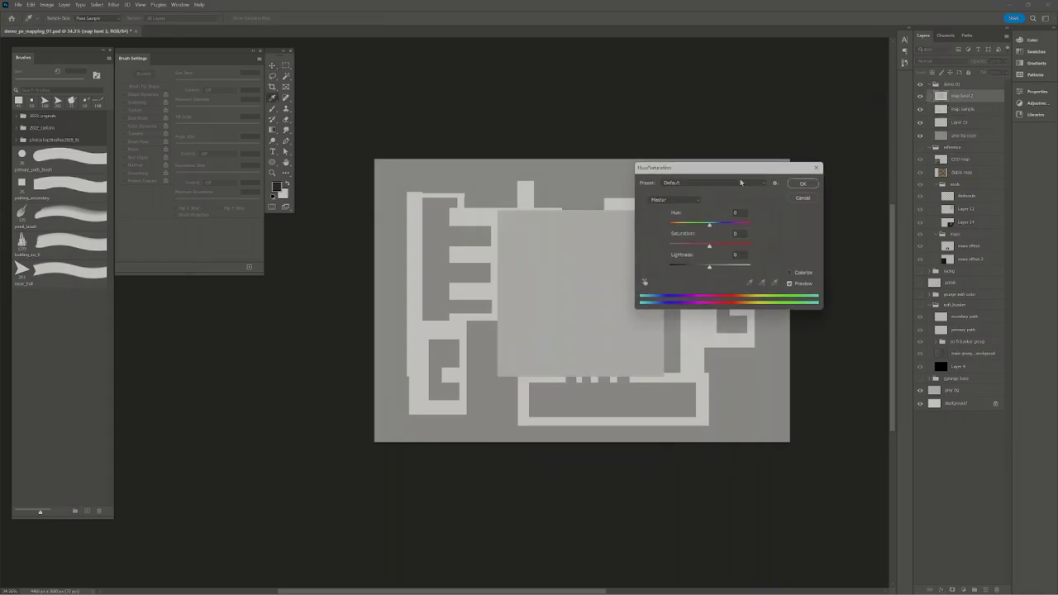
{"action": "mouse_move", "coordinate": [717, 271]}
{"action": "left_mouse_down"}
{"action": "mouse_move", "coordinate": [769, 270]}
{"action": "mouse_move", "coordinate": [724, 268]}
{"action": "left_mouse_up"}
{"action": "left_click", "coordinate": [802, 183]}
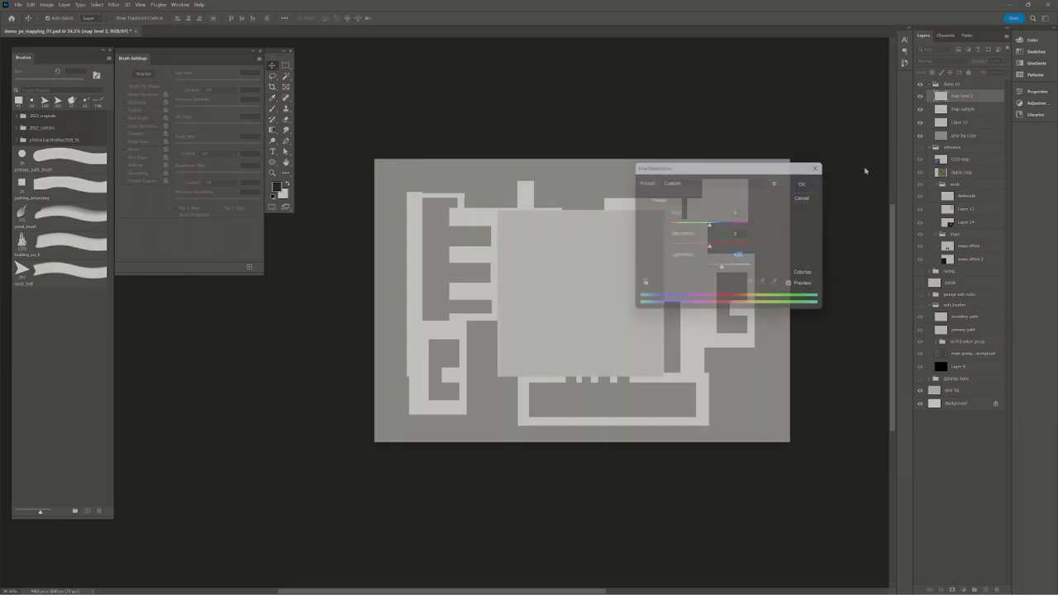
Lower the map sample maze shapes' Lightness with Hue/Saturation
{"action": "left_click", "coordinate": [920, 109]}
{"action": "left_click", "coordinate": [919, 109]}
{"action": "left_click", "coordinate": [963, 109]}
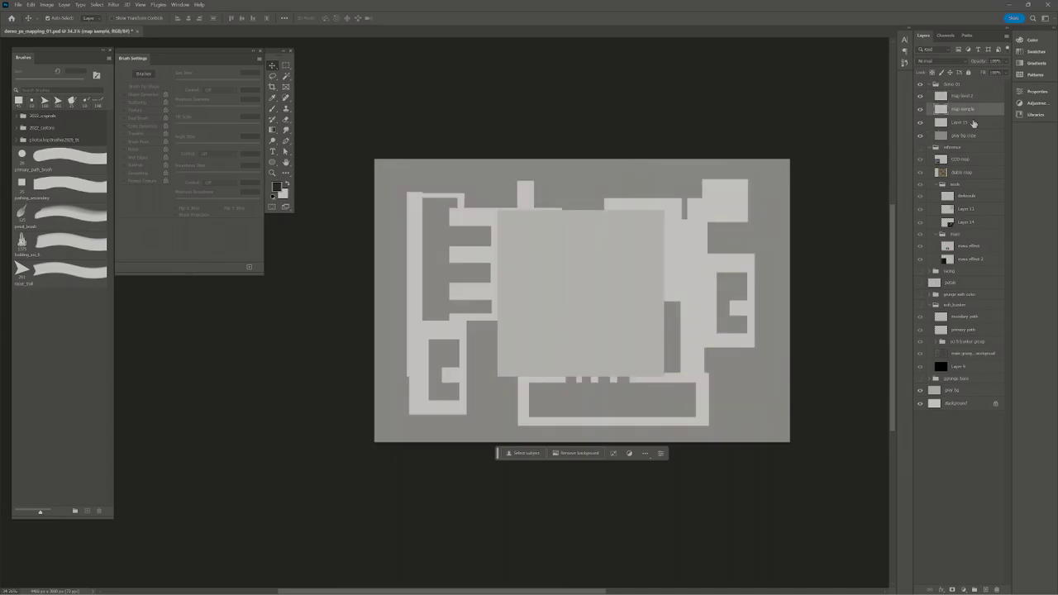
{"action": "key", "text": "ctrl+u"}
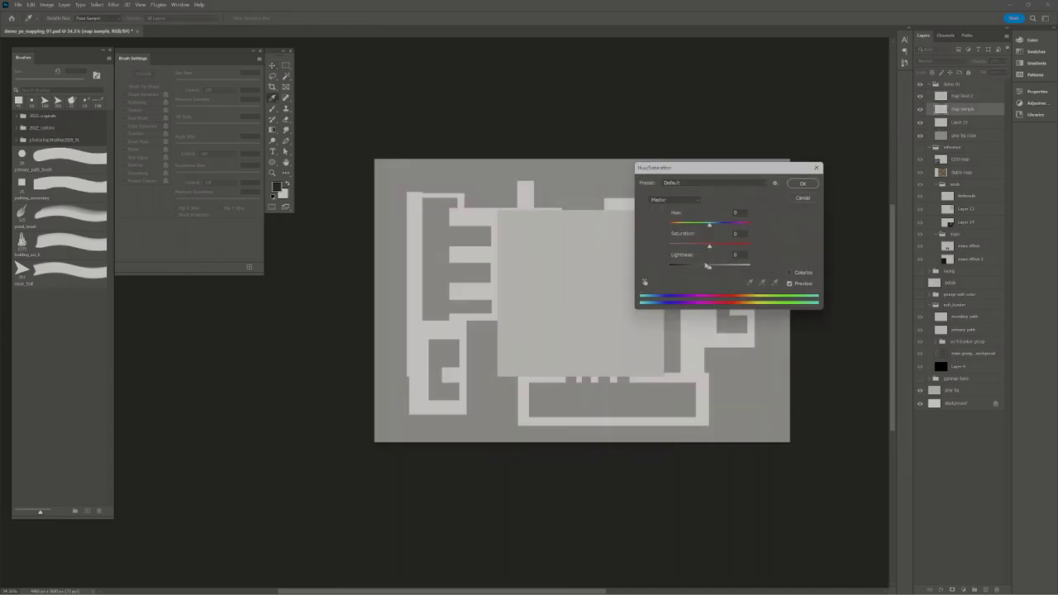
{"action": "mouse_move", "coordinate": [706, 265]}
{"action": "left_mouse_down"}
{"action": "mouse_move", "coordinate": [693, 267]}
{"action": "mouse_move", "coordinate": [703, 268]}
{"action": "left_mouse_up"}
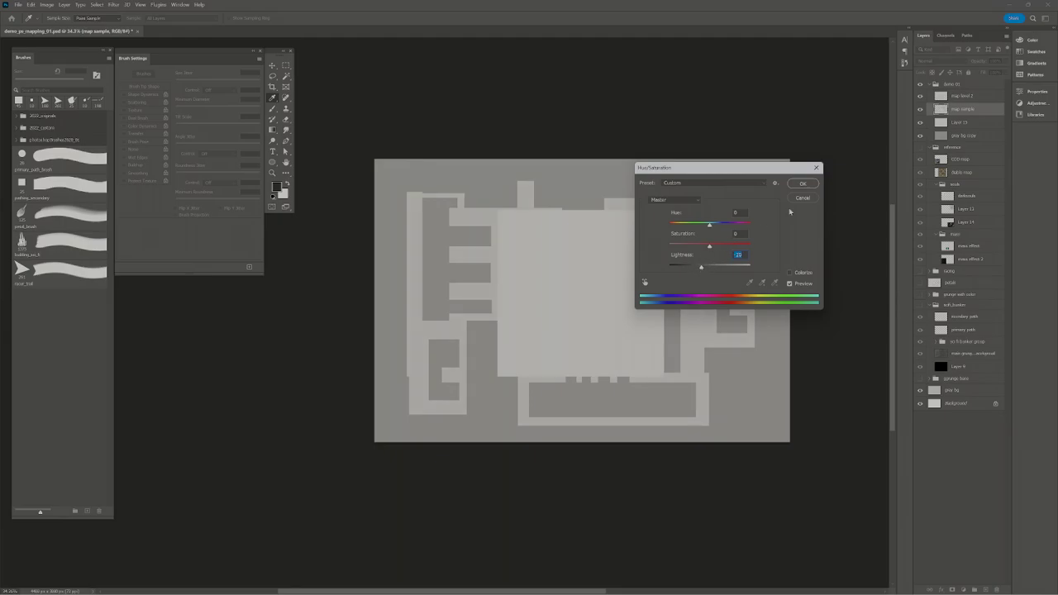
{"action": "left_click", "coordinate": [801, 185]}
{"action": "key", "text": "alt+bracketright"}
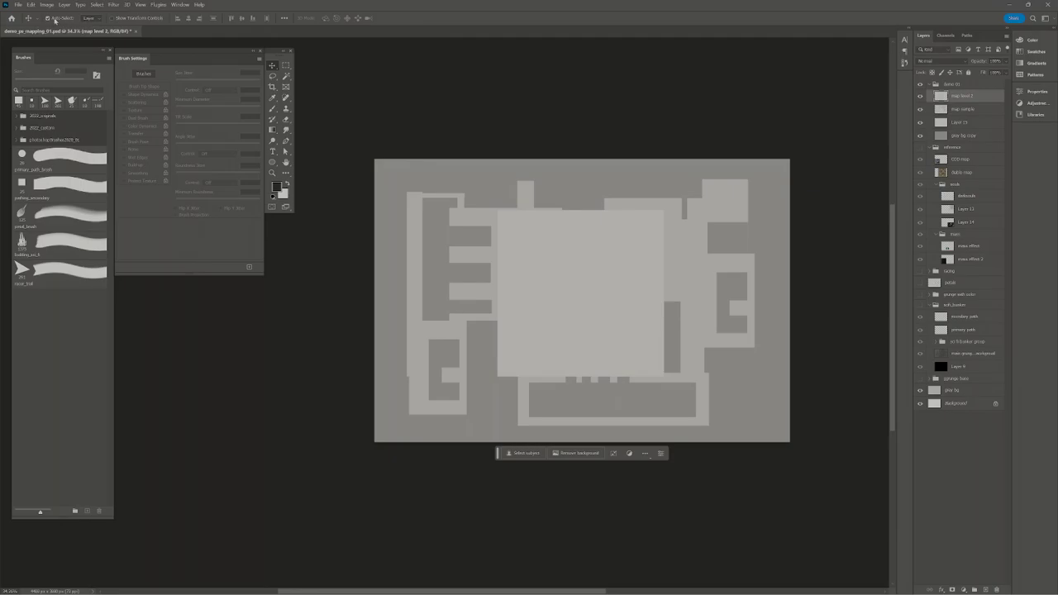
Compare the level 2 and maze layers by toggling visibility, and set Move Auto-Select to Layer
{"action": "left_click", "coordinate": [920, 96]}
{"action": "left_click", "coordinate": [919, 95]}
{"action": "left_click", "coordinate": [921, 109]}
{"action": "left_click", "coordinate": [920, 110]}
{"action": "left_click", "coordinate": [91, 19]}
{"action": "left_click", "coordinate": [690, 241]}
Drag the light square left and down, then nudge the maze map upward
{"action": "left_click", "coordinate": [988, 110]}
{"action": "left_click", "coordinate": [618, 247], "text": "ctrl"}
{"action": "left_click", "coordinate": [682, 248], "text": "ctrl"}
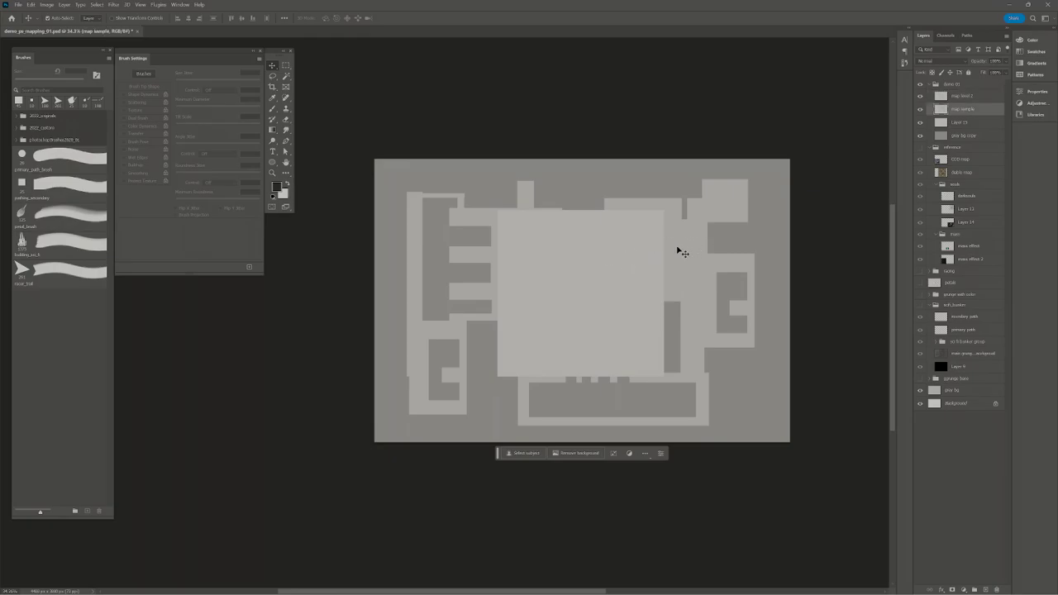
{"action": "left_click", "coordinate": [624, 264], "text": "ctrl"}
{"action": "left_click_drag", "start_coordinate": [600, 264], "coordinate": [537, 287]}
{"action": "mouse_move", "coordinate": [670, 253]}
{"action": "left_mouse_down"}
{"action": "mouse_move", "coordinate": [692, 245]}
{"action": "mouse_move", "coordinate": [658, 260]}
{"action": "mouse_move", "coordinate": [672, 234]}
{"action": "left_mouse_up"}
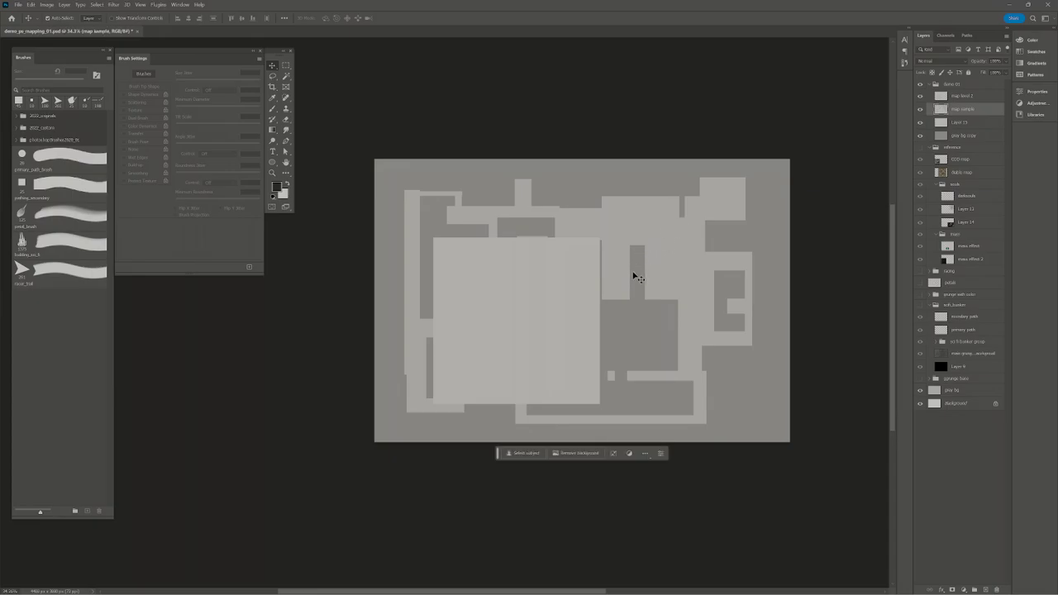
Zoom in and scale the maze map down with Free Transform
{"action": "key", "text": "z"}
{"action": "left_click", "coordinate": [619, 309]}
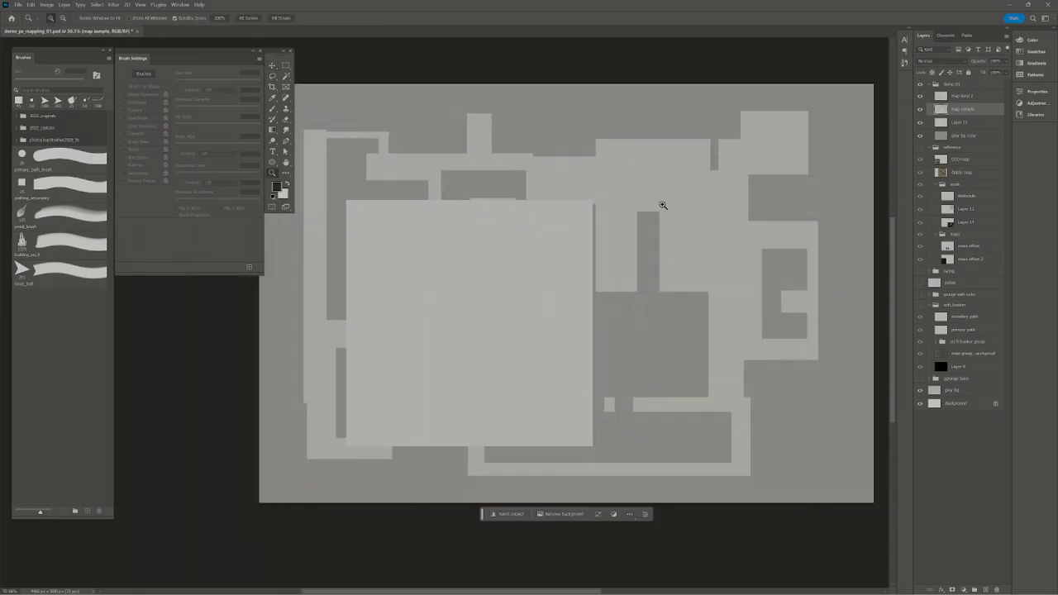
{"action": "key", "text": "ctrl+t"}
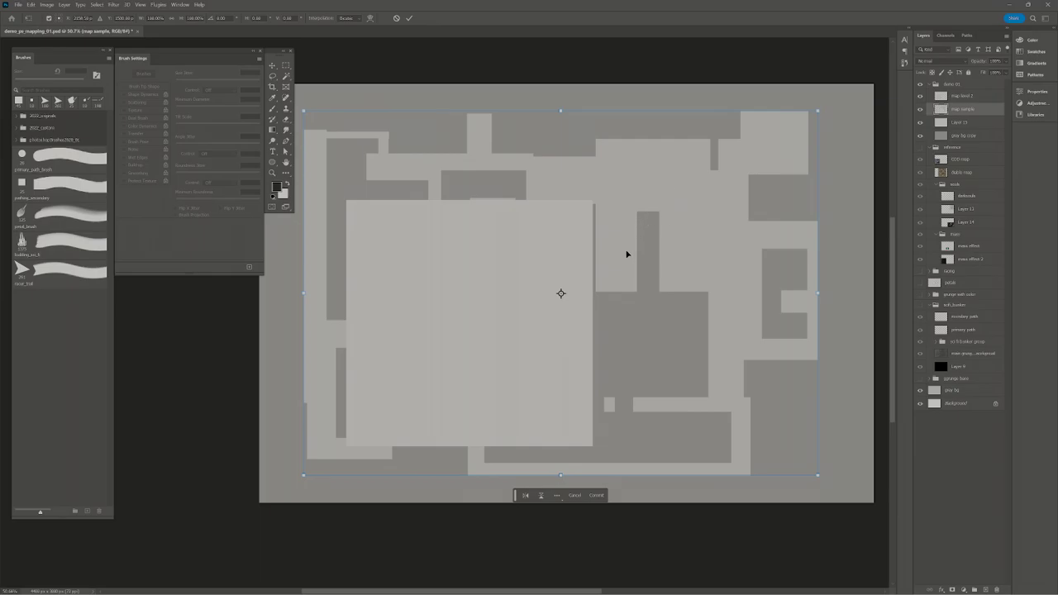
{"action": "right_click", "coordinate": [681, 206]}
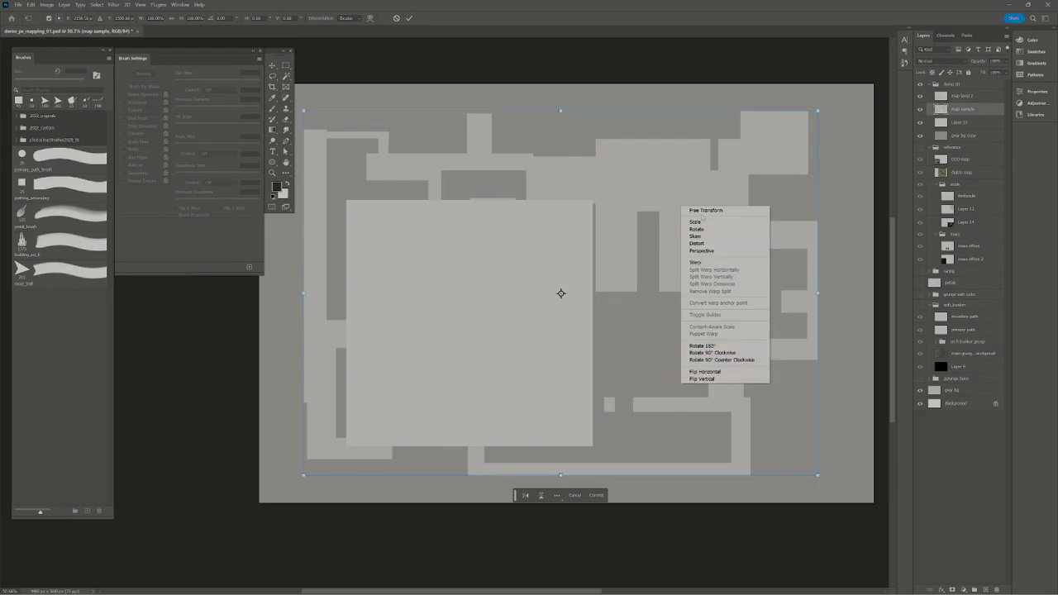
{"action": "left_click", "coordinate": [719, 168]}
{"action": "left_click_drag", "start_coordinate": [819, 110], "coordinate": [674, 212]}
Rotate the maze a quarter turn, shrink it further, and place it right of the square
{"action": "left_click_drag", "start_coordinate": [626, 283], "coordinate": [770, 206]}
{"action": "left_click_drag", "start_coordinate": [839, 99], "coordinate": [579, 60]}
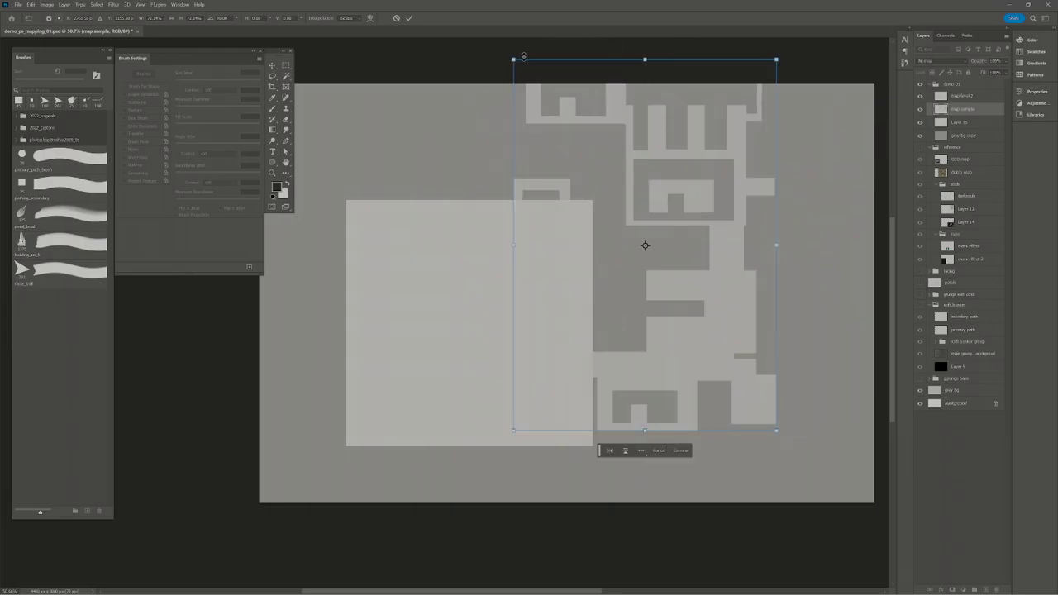
{"action": "left_click_drag", "start_coordinate": [654, 151], "coordinate": [706, 199]}
{"action": "left_click_drag", "start_coordinate": [568, 109], "coordinate": [637, 156]}
{"action": "key", "text": "Return"}
{"action": "key", "text": "z"}
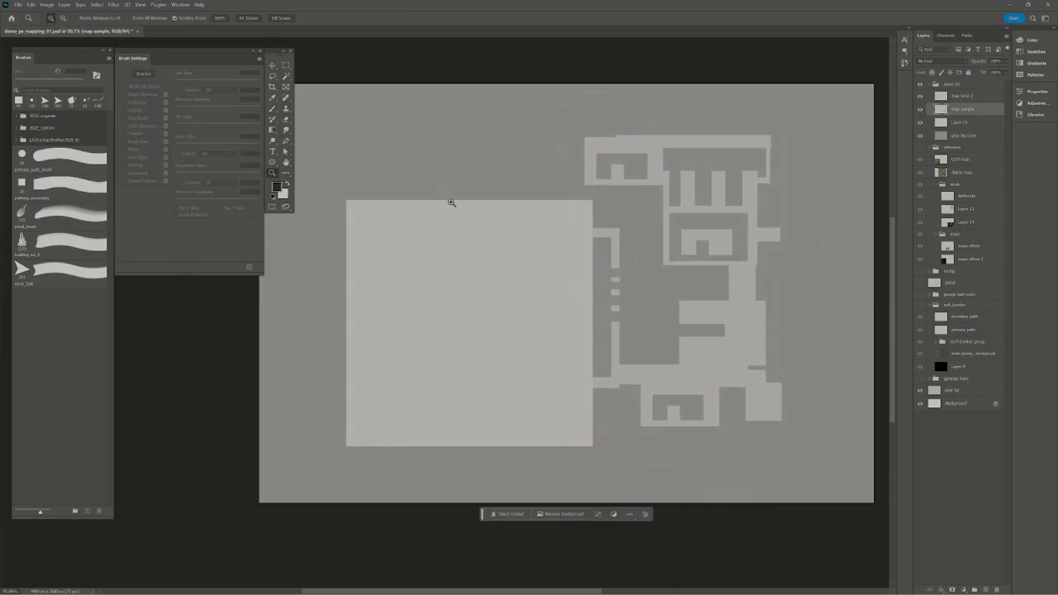
{"action": "left_click_drag", "start_coordinate": [476, 222], "coordinate": [479, 224]}
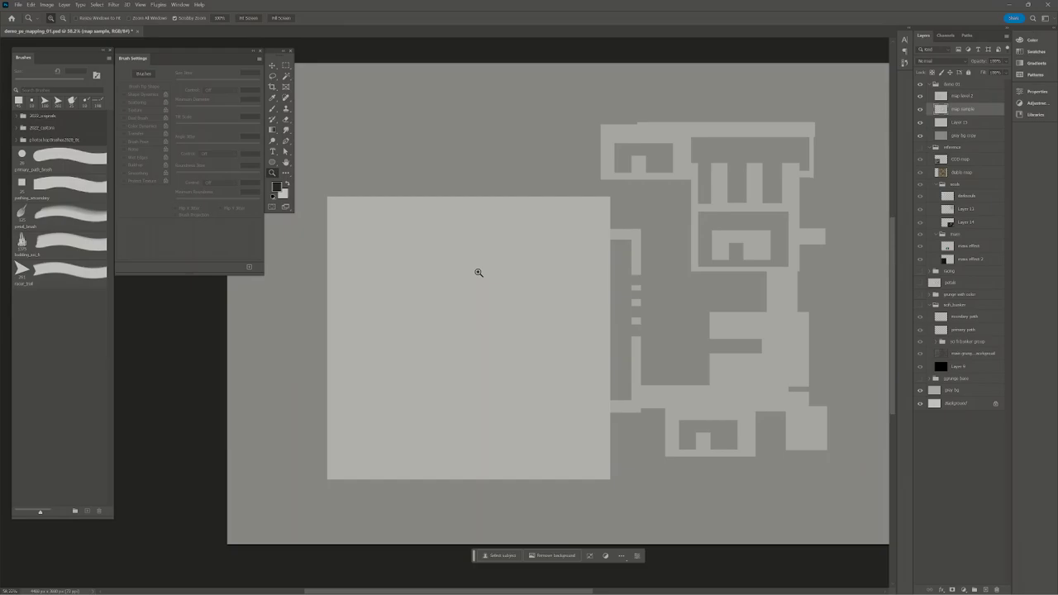
Move the light grey block left and resize it into a smaller square at the upper left
{"action": "key", "text": "v"}
{"action": "left_click_drag", "start_coordinate": [496, 323], "coordinate": [456, 340]}
{"action": "key", "text": "ctrl+t"}
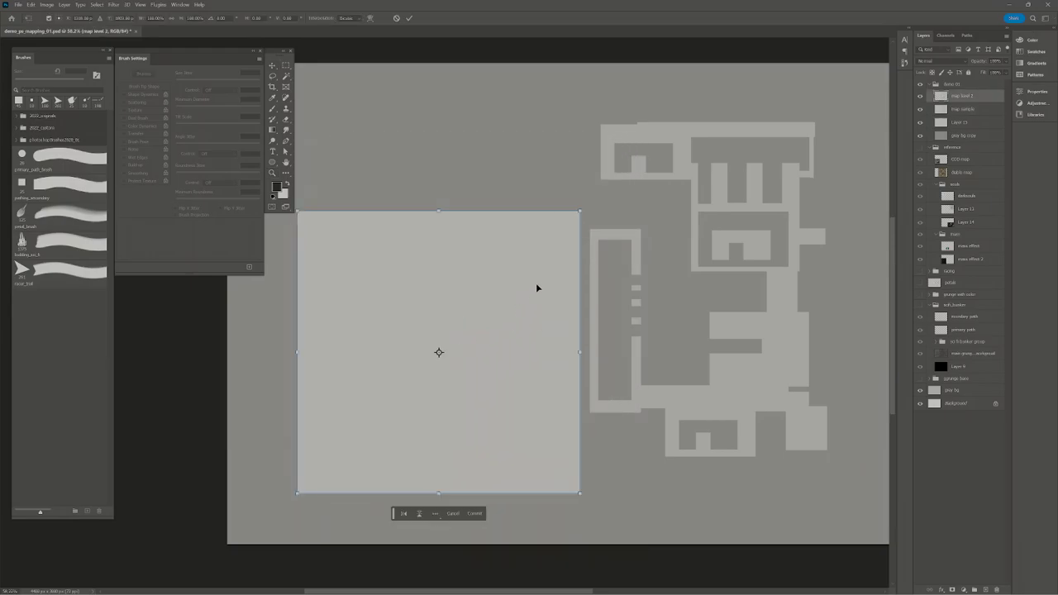
{"action": "left_click_drag", "start_coordinate": [575, 352], "coordinate": [497, 261]}
{"action": "left_click_drag", "start_coordinate": [476, 387], "coordinate": [479, 315]}
{"action": "left_click_drag", "start_coordinate": [541, 209], "coordinate": [507, 217]}
{"action": "key", "text": "Return"}
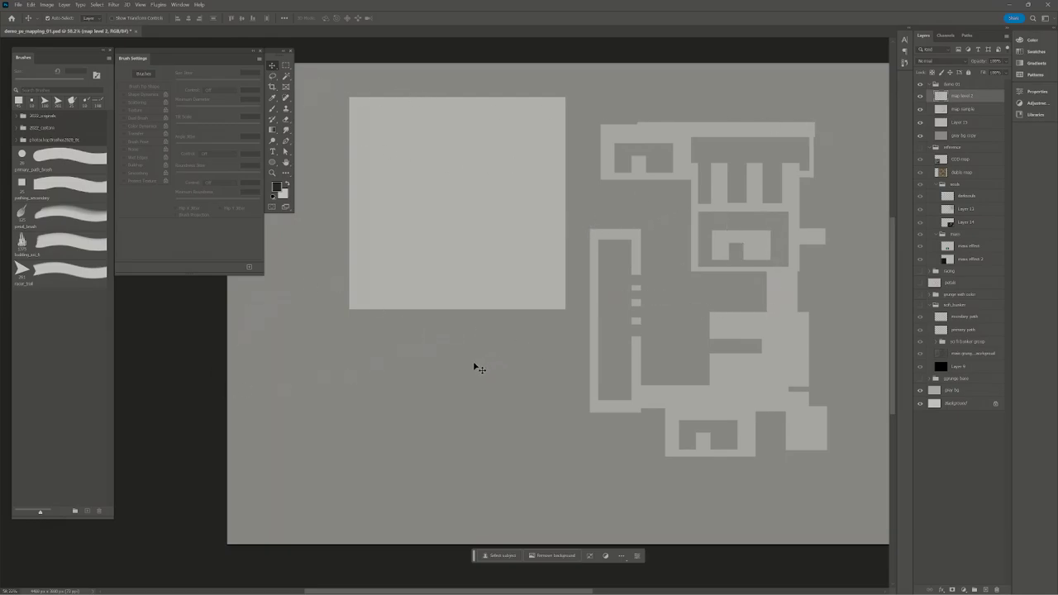
Create a new layer named 'organics oarts' for the rock shapes
{"action": "key", "text": "l"}
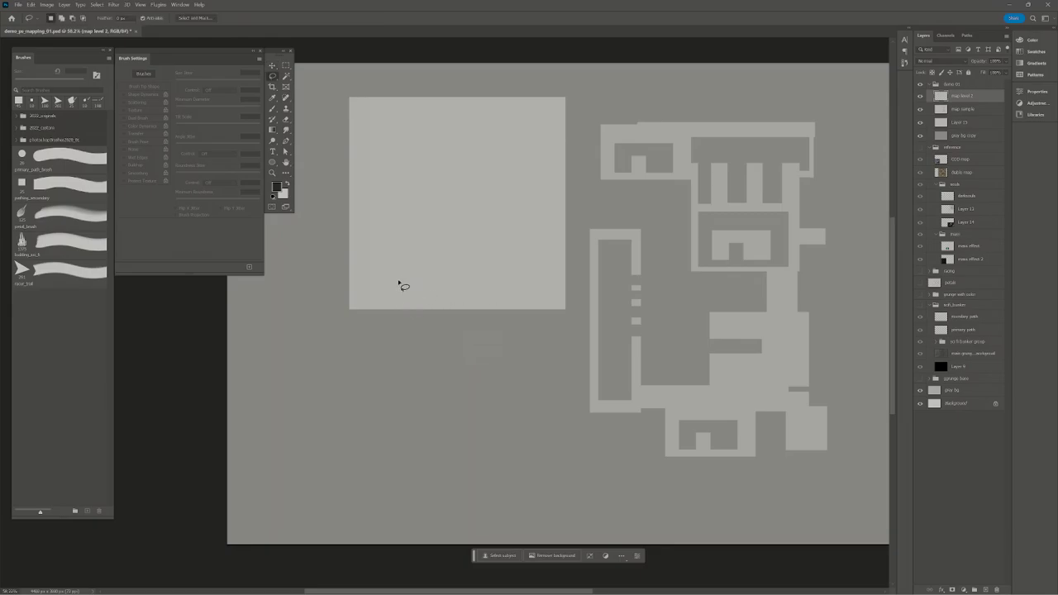
{"action": "key", "text": "ctrl+shift+n"}
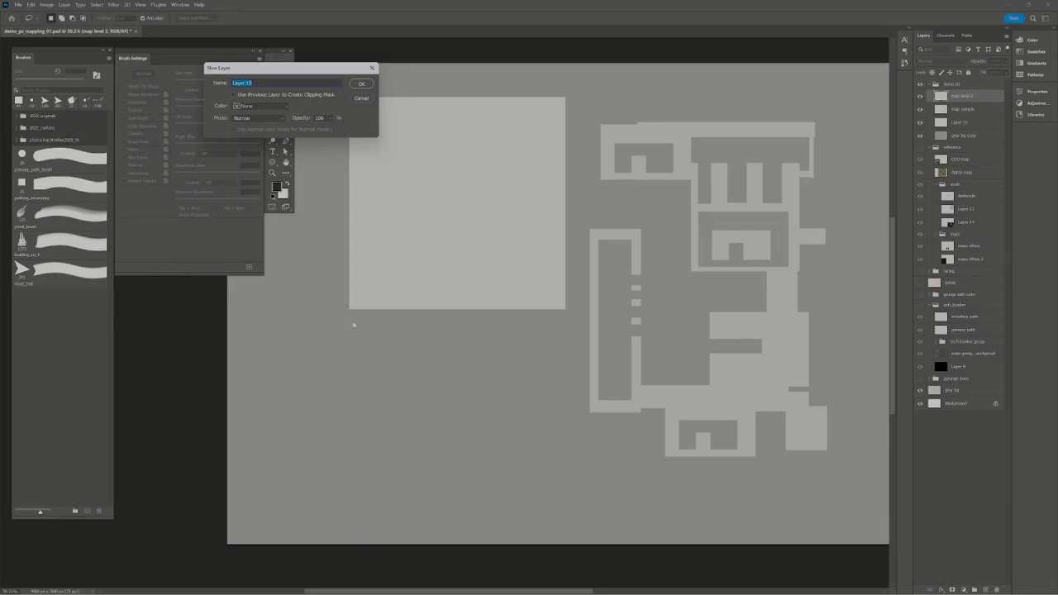
{"action": "type", "text": "organics oarts"}
{"action": "key", "text": "Return"}
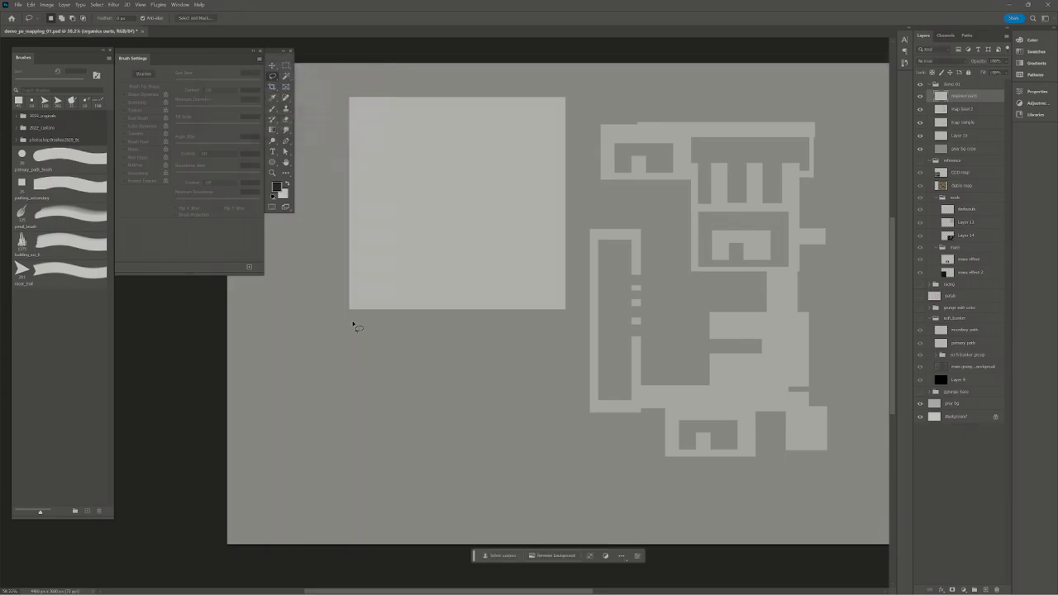
Lasso a rock blob at the lower left, fill it, and darken it to dark grey
{"action": "mouse_move", "coordinate": [324, 345]}
{"action": "left_mouse_down"}
{"action": "mouse_move", "coordinate": [292, 457]}
{"action": "mouse_move", "coordinate": [433, 490]}
{"action": "mouse_move", "coordinate": [480, 381]}
{"action": "left_mouse_up"}
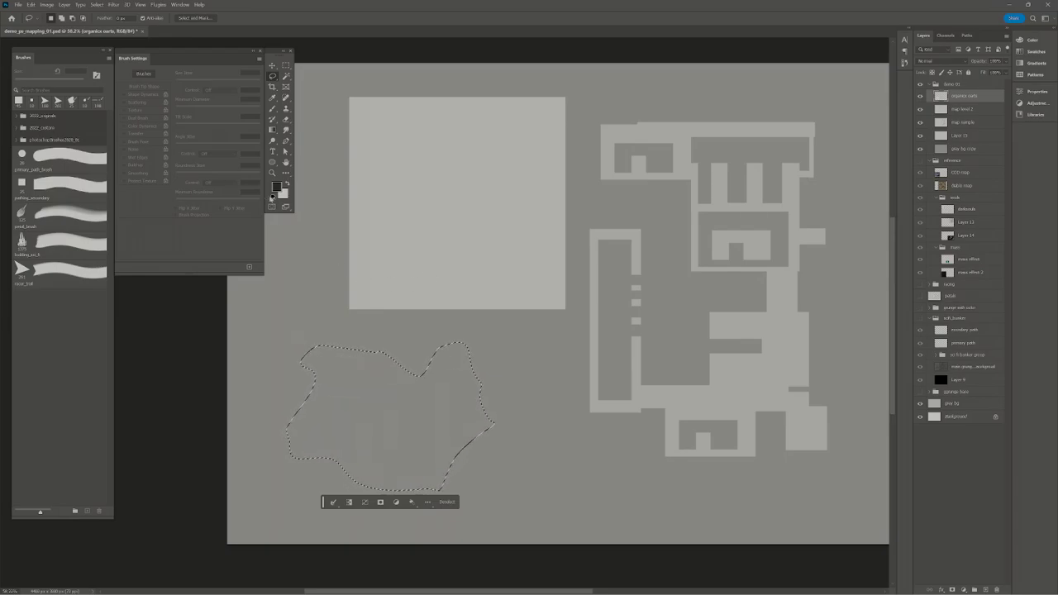
{"action": "key", "text": "alt+BackSpace"}
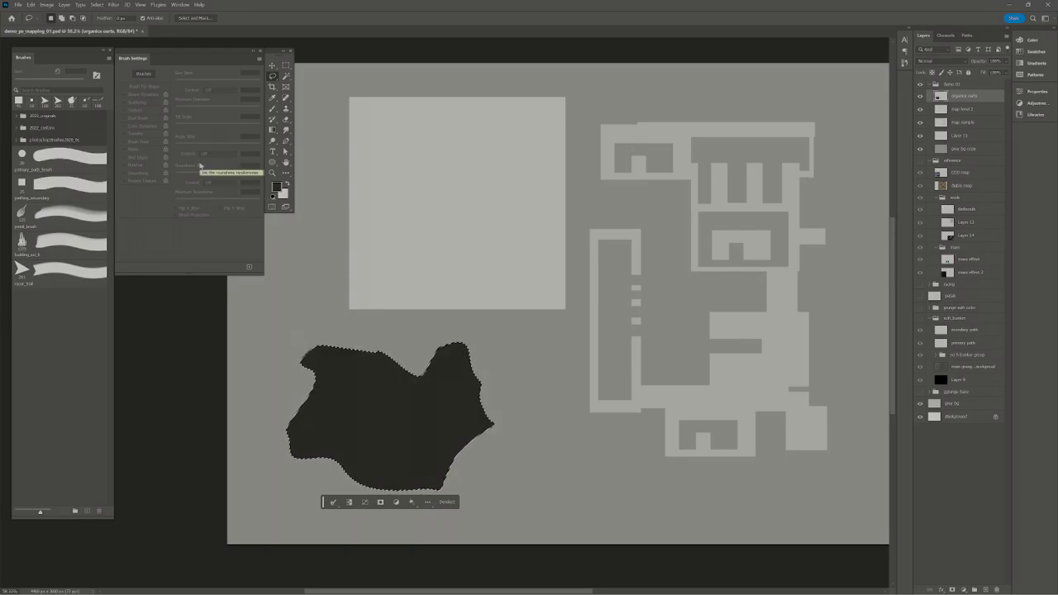
{"action": "key", "text": "ctrl+BackSpace"}
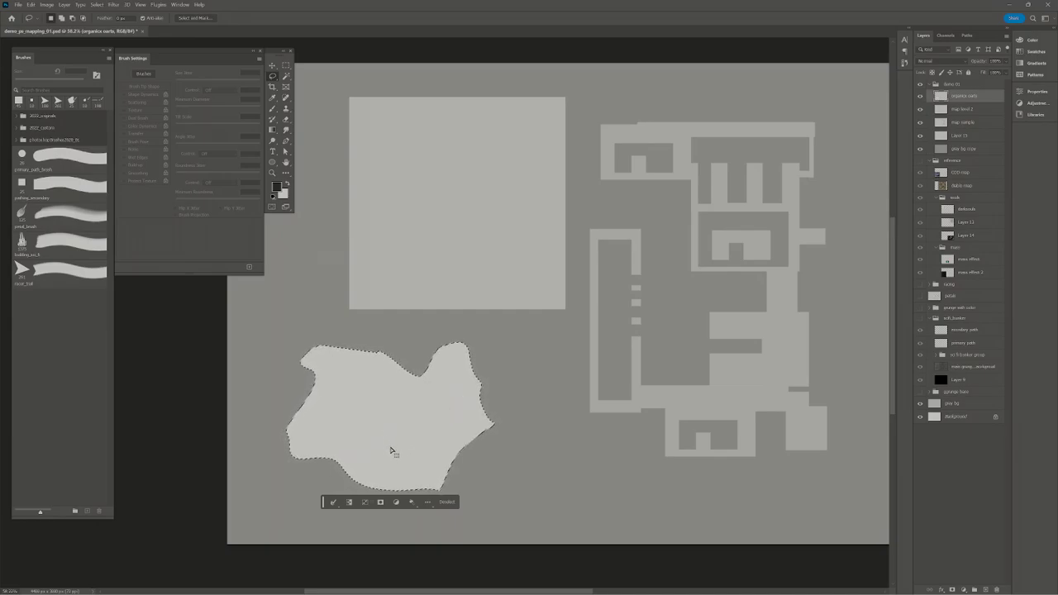
{"action": "key", "text": "ctrl+u"}
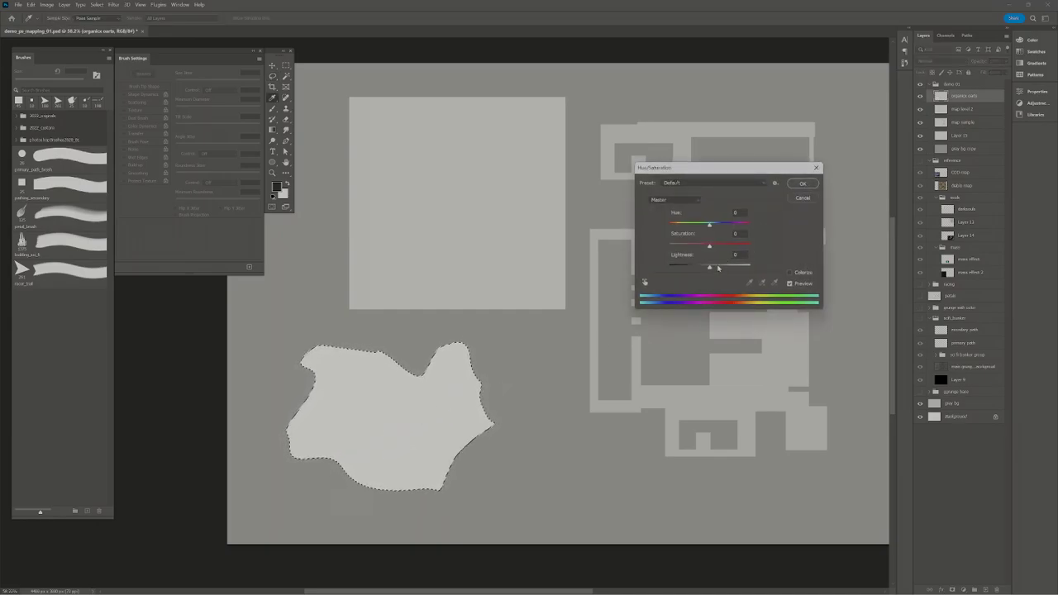
{"action": "left_click_drag", "start_coordinate": [718, 267], "coordinate": [686, 268]}
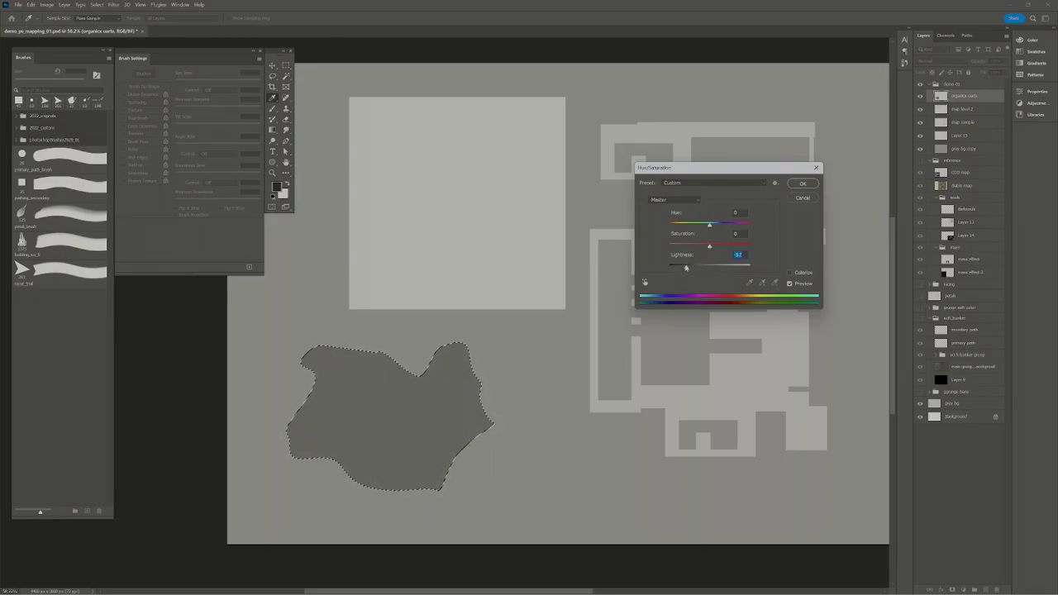
{"action": "key", "text": "Return"}
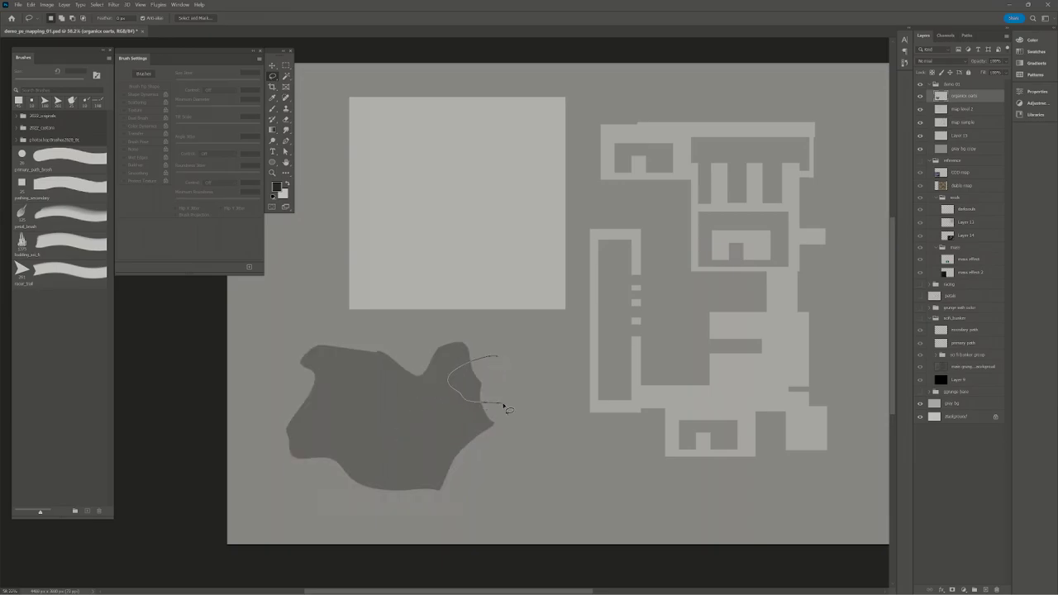
Delete lassoed notches from the blob's top, upper right, bottom tip, lower-left edge and upper-left lobe
{"action": "mouse_move", "coordinate": [509, 408]}
{"action": "left_mouse_down"}
{"action": "mouse_move", "coordinate": [519, 401]}
{"action": "mouse_move", "coordinate": [477, 416]}
{"action": "left_mouse_up"}
{"action": "mouse_move", "coordinate": [374, 468]}
{"action": "left_mouse_down"}
{"action": "mouse_move", "coordinate": [317, 463]}
{"action": "mouse_move", "coordinate": [298, 438]}
{"action": "mouse_move", "coordinate": [271, 446]}
{"action": "mouse_move", "coordinate": [293, 405]}
{"action": "mouse_move", "coordinate": [342, 388]}
{"action": "mouse_move", "coordinate": [288, 377]}
{"action": "mouse_move", "coordinate": [230, 408]}
{"action": "mouse_move", "coordinate": [266, 500]}
{"action": "mouse_move", "coordinate": [372, 547]}
{"action": "mouse_move", "coordinate": [553, 493]}
{"action": "mouse_move", "coordinate": [500, 387]}
{"action": "left_mouse_up"}
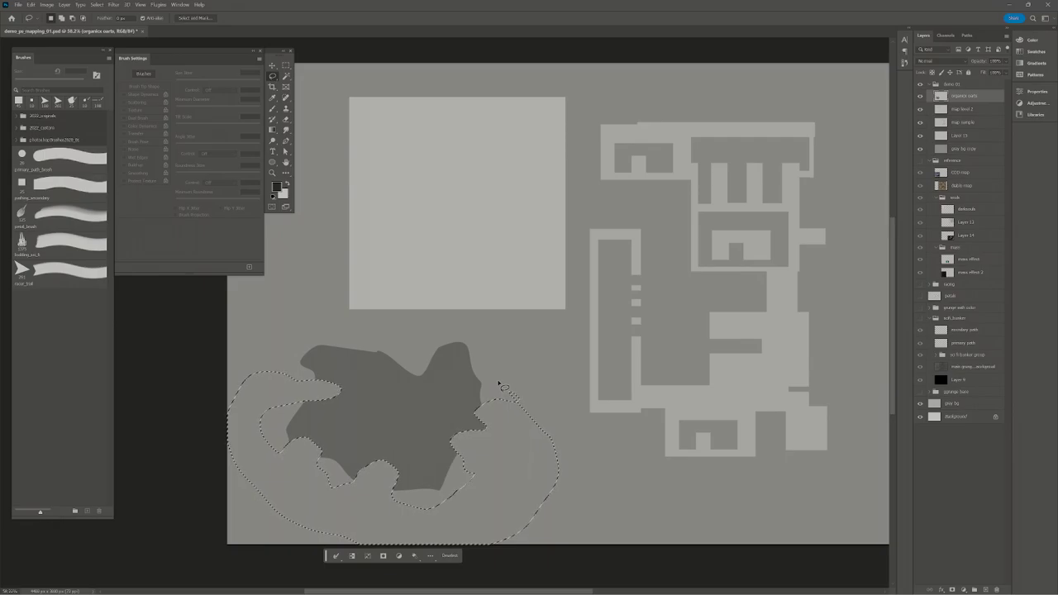
{"action": "left_click", "coordinate": [288, 446]}
{"action": "left_click_drag", "start_coordinate": [366, 345], "coordinate": [388, 330]}
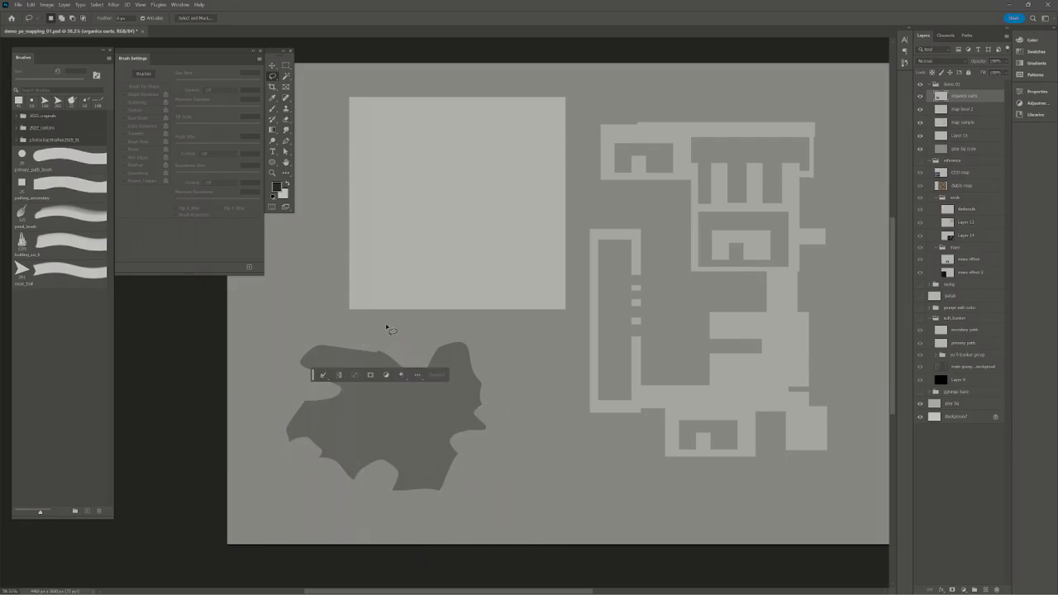
{"action": "key", "text": "Delete"}
{"action": "mouse_move", "coordinate": [487, 343]}
{"action": "left_mouse_down"}
{"action": "mouse_move", "coordinate": [461, 354]}
{"action": "mouse_move", "coordinate": [451, 337]}
{"action": "mouse_move", "coordinate": [434, 359]}
{"action": "mouse_move", "coordinate": [438, 350]}
{"action": "left_mouse_up"}
{"action": "key", "text": "Delete"}
{"action": "key", "text": "Delete"}
{"action": "key", "text": "Delete"}
{"action": "left_click_drag", "start_coordinate": [459, 468], "coordinate": [429, 502]}
{"action": "key", "text": "Delete"}
{"action": "left_click_drag", "start_coordinate": [309, 488], "coordinate": [297, 480]}
{"action": "key", "text": "Delete"}
{"action": "left_click_drag", "start_coordinate": [496, 354], "coordinate": [472, 375]}
{"action": "key", "text": "Delete"}
{"action": "mouse_move", "coordinate": [335, 343]}
{"action": "left_mouse_down"}
{"action": "mouse_move", "coordinate": [306, 357]}
{"action": "mouse_move", "coordinate": [312, 372]}
{"action": "left_mouse_up"}
{"action": "key", "text": "Delete"}
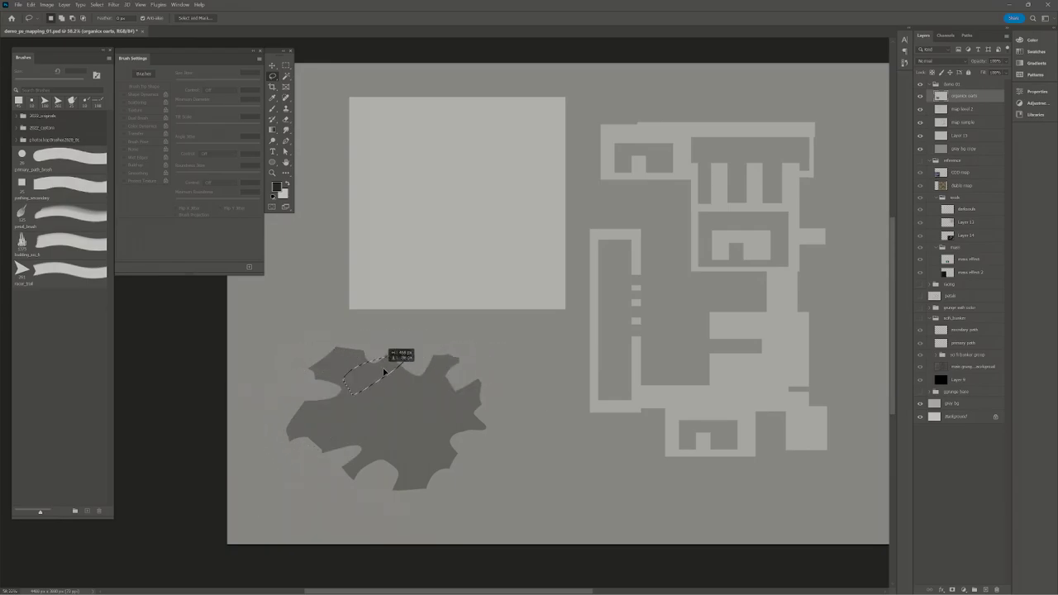
Select a small area inside the blob and nudge that piece slightly down-right
{"action": "mouse_move", "coordinate": [419, 406]}
{"action": "left_mouse_down"}
{"action": "mouse_move", "coordinate": [393, 431]}
{"action": "mouse_move", "coordinate": [398, 391]}
{"action": "mouse_move", "coordinate": [440, 361]}
{"action": "mouse_move", "coordinate": [431, 363]}
{"action": "left_mouse_up"}
{"action": "key", "text": "m"}
{"action": "key", "text": "v"}
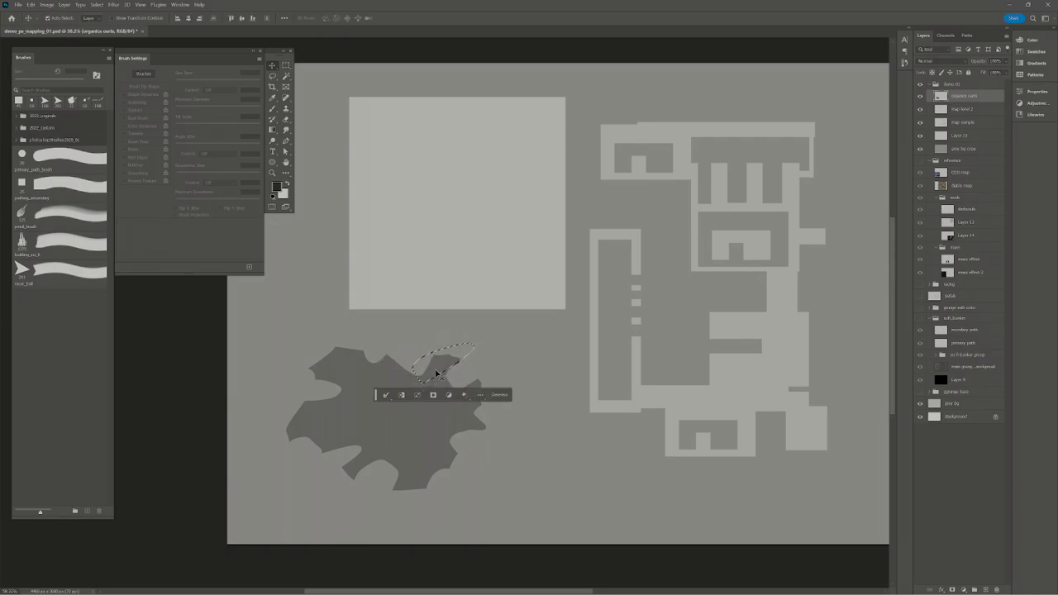
{"action": "mouse_move", "coordinate": [438, 372]}
{"action": "left_mouse_down"}
{"action": "mouse_move", "coordinate": [528, 337]}
{"action": "mouse_move", "coordinate": [437, 374]}
{"action": "mouse_move", "coordinate": [452, 374]}
{"action": "mouse_move", "coordinate": [447, 364]}
{"action": "mouse_move", "coordinate": [443, 377]}
{"action": "left_mouse_up"}
{"action": "key", "text": "l"}
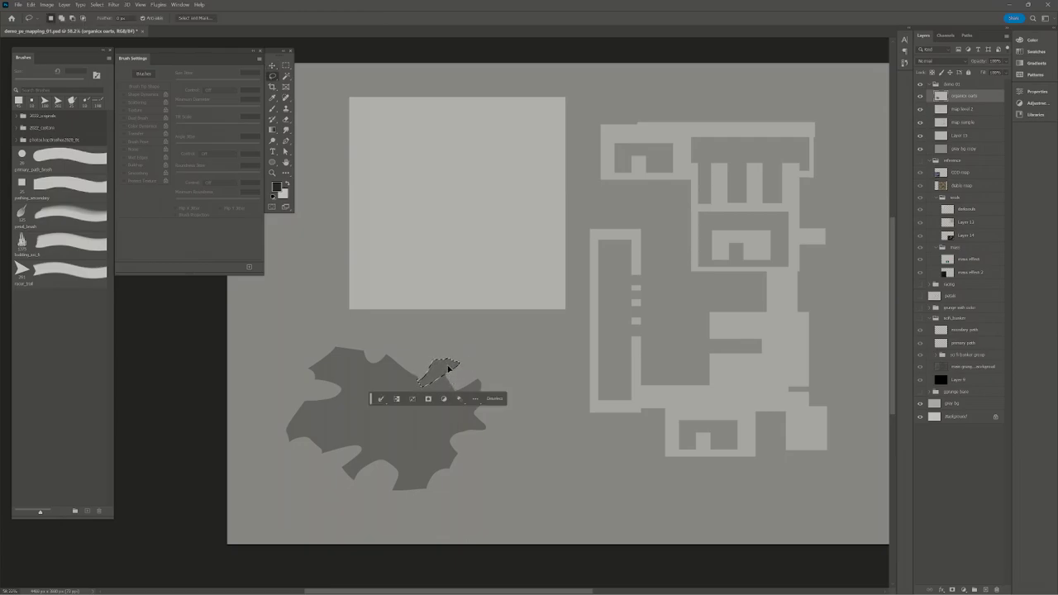
{"action": "key", "text": "m"}
{"action": "mouse_move", "coordinate": [441, 371]}
{"action": "left_mouse_down"}
{"action": "mouse_move", "coordinate": [404, 358]}
{"action": "mouse_move", "coordinate": [441, 369]}
{"action": "left_mouse_up"}
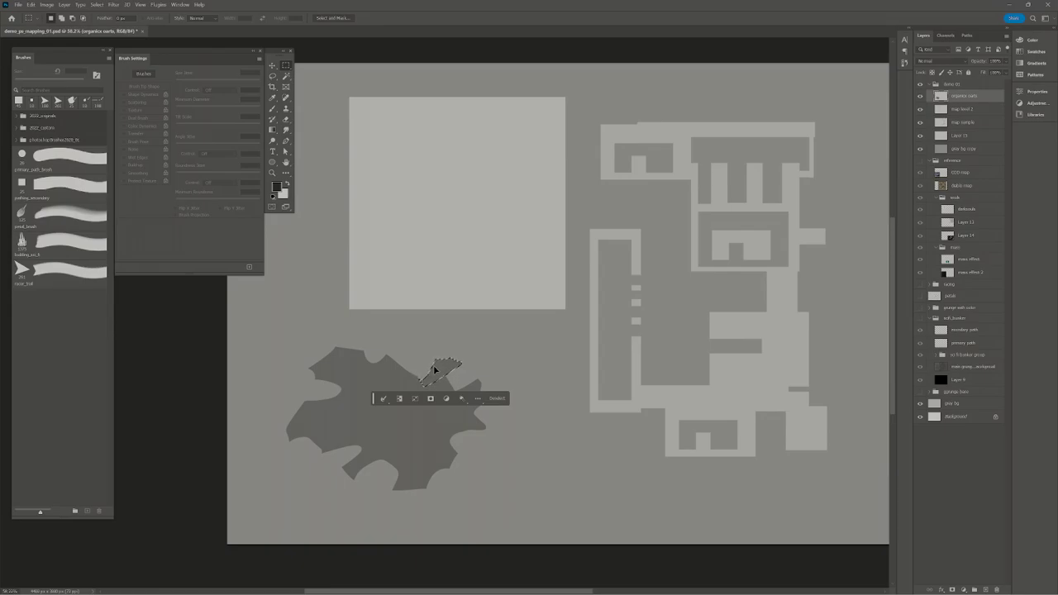
{"action": "left_click", "coordinate": [447, 363]}
Lasso a thin wedge at the blob's top edge, then drop the selection
{"action": "key", "text": "l"}
{"action": "mouse_move", "coordinate": [383, 342]}
{"action": "left_mouse_down"}
{"action": "mouse_move", "coordinate": [384, 383]}
{"action": "mouse_move", "coordinate": [414, 347]}
{"action": "left_mouse_up"}
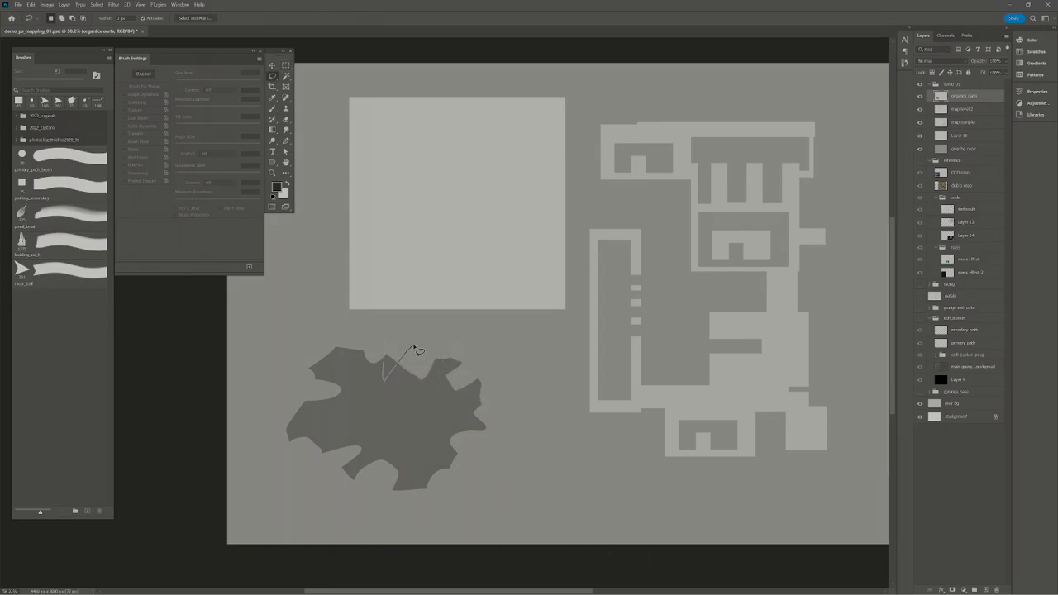
{"action": "left_click_drag", "start_coordinate": [405, 384], "coordinate": [411, 367]}
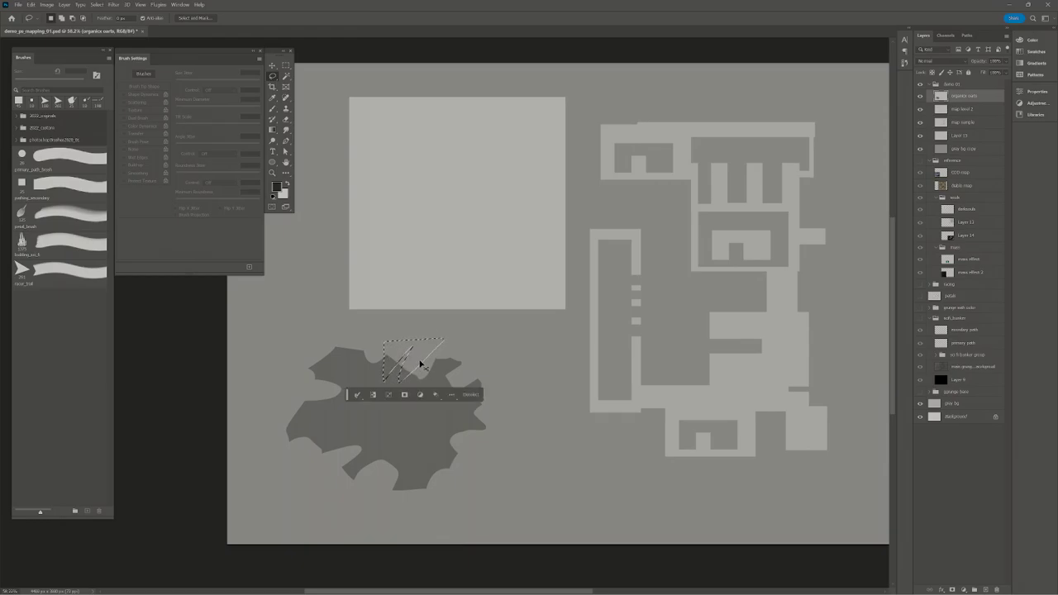
{"action": "left_click", "coordinate": [437, 354]}
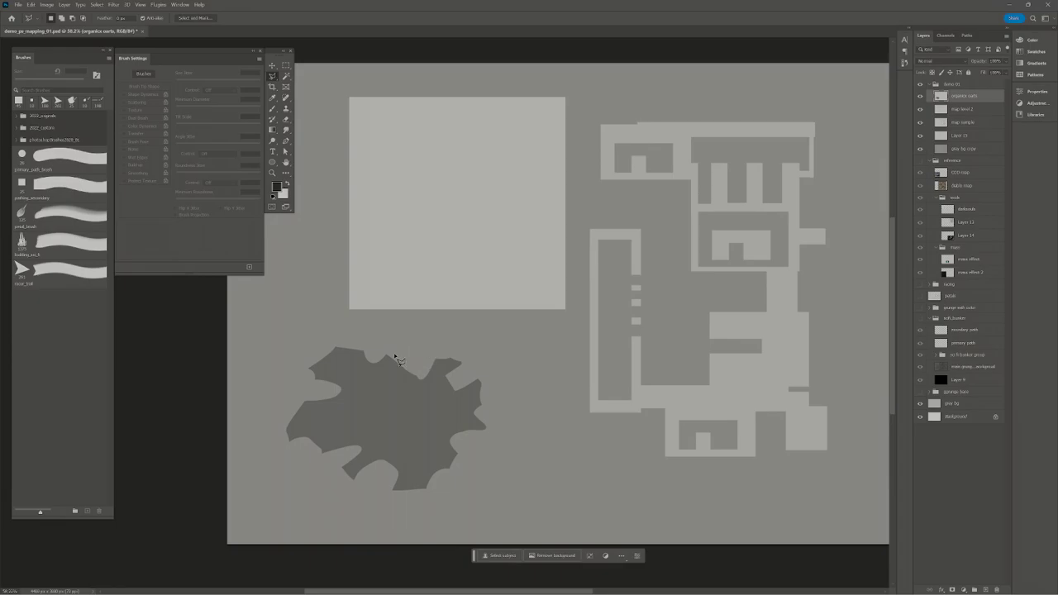
Cut rotated spiky shapes out of the blob's top edge
{"action": "mouse_move", "coordinate": [344, 328]}
{"action": "left_mouse_down"}
{"action": "mouse_move", "coordinate": [348, 371]}
{"action": "mouse_move", "coordinate": [365, 343]}
{"action": "mouse_move", "coordinate": [368, 373]}
{"action": "mouse_move", "coordinate": [388, 341]}
{"action": "mouse_move", "coordinate": [388, 374]}
{"action": "mouse_move", "coordinate": [419, 348]}
{"action": "mouse_move", "coordinate": [399, 393]}
{"action": "mouse_move", "coordinate": [418, 367]}
{"action": "mouse_move", "coordinate": [433, 402]}
{"action": "mouse_move", "coordinate": [428, 354]}
{"action": "mouse_move", "coordinate": [445, 365]}
{"action": "mouse_move", "coordinate": [452, 356]}
{"action": "mouse_move", "coordinate": [442, 334]}
{"action": "mouse_move", "coordinate": [407, 320]}
{"action": "mouse_move", "coordinate": [342, 329]}
{"action": "mouse_move", "coordinate": [375, 325]}
{"action": "left_mouse_up"}
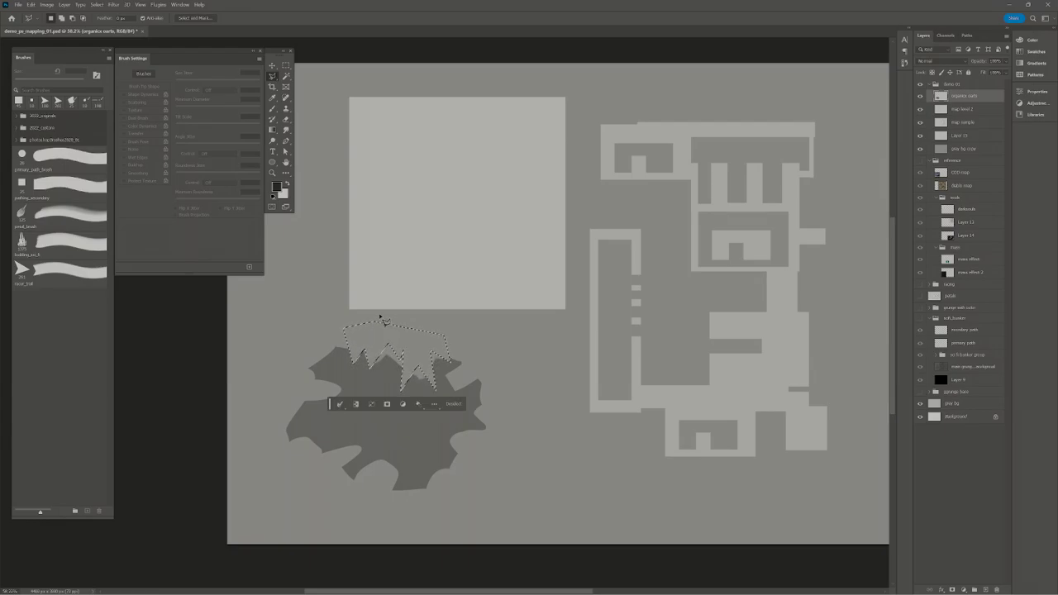
{"action": "left_click_drag", "start_coordinate": [410, 348], "coordinate": [550, 417]}
{"action": "key", "text": "ctrl+t"}
{"action": "left_click_drag", "start_coordinate": [615, 415], "coordinate": [529, 447]}
{"action": "key", "text": "Return"}
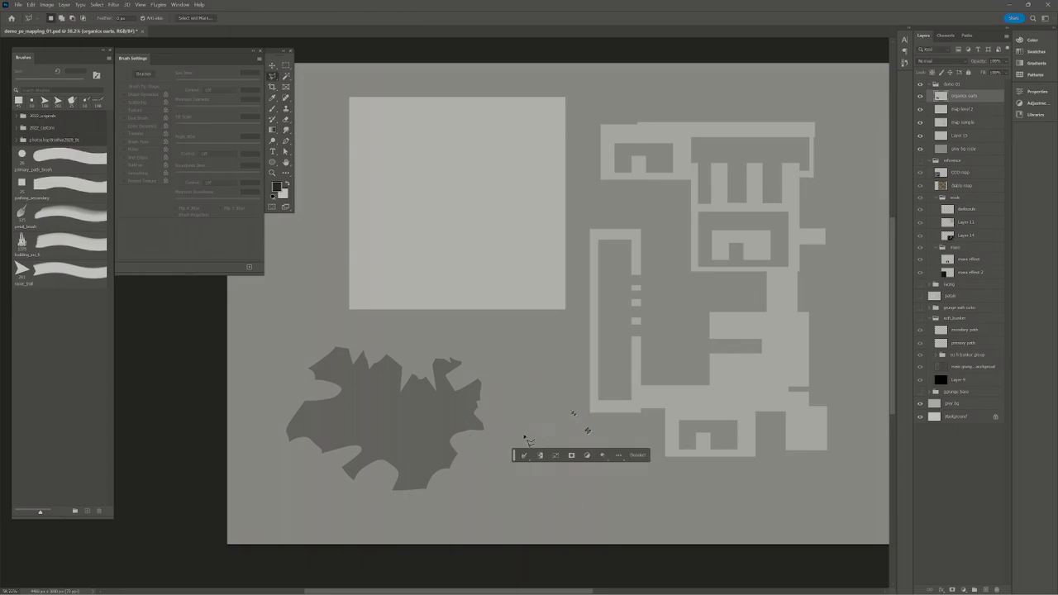
{"action": "key", "text": "ctrl+d"}
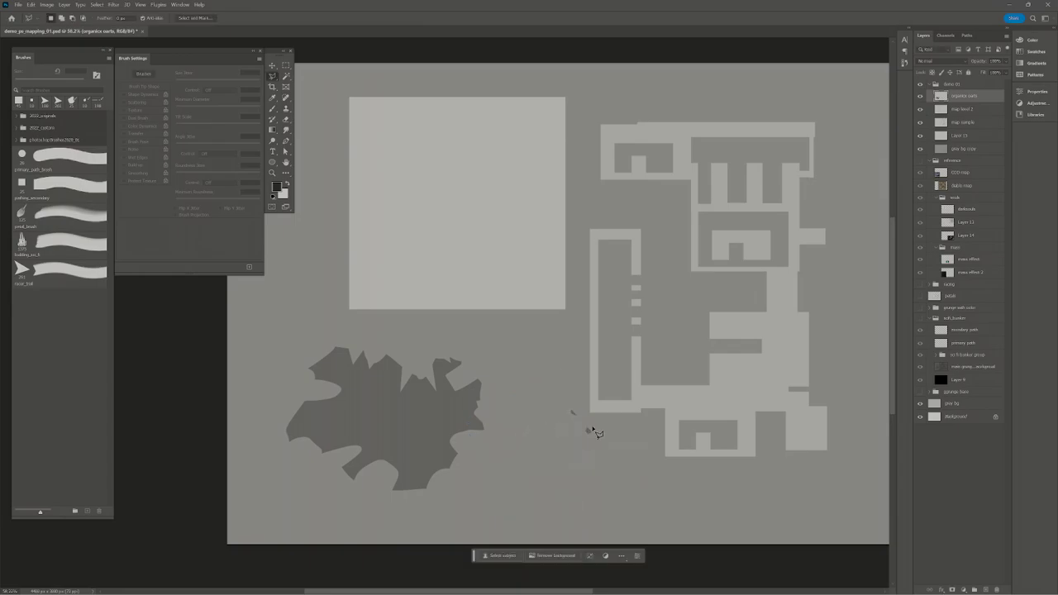
Erase the stray specks right of the blob and move the blob toward the light square
{"action": "left_click_drag", "start_coordinate": [567, 399], "coordinate": [561, 444]}
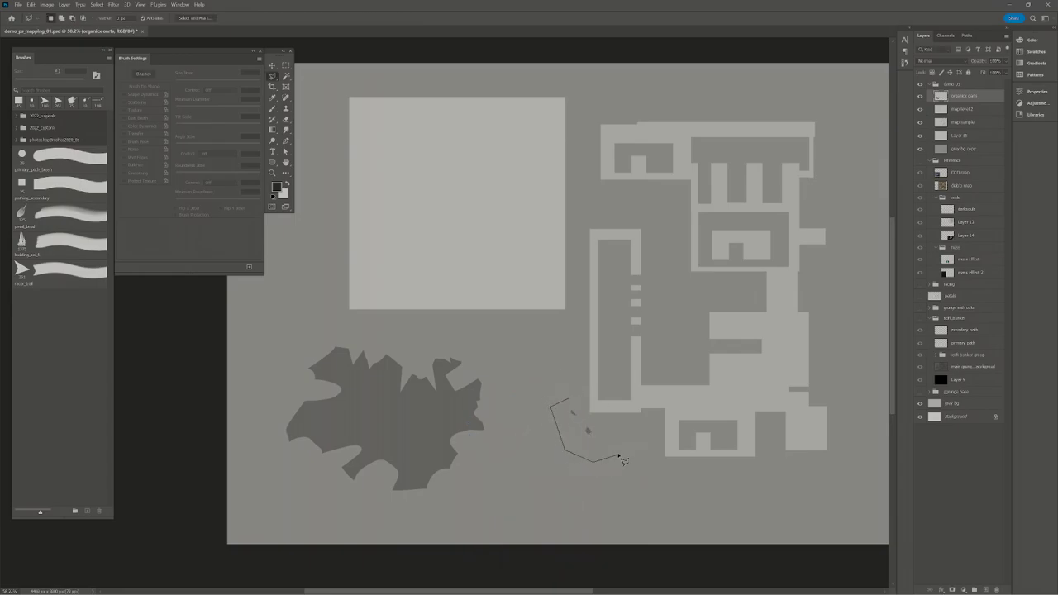
{"action": "left_click", "coordinate": [618, 453]}
{"action": "left_click", "coordinate": [569, 400]}
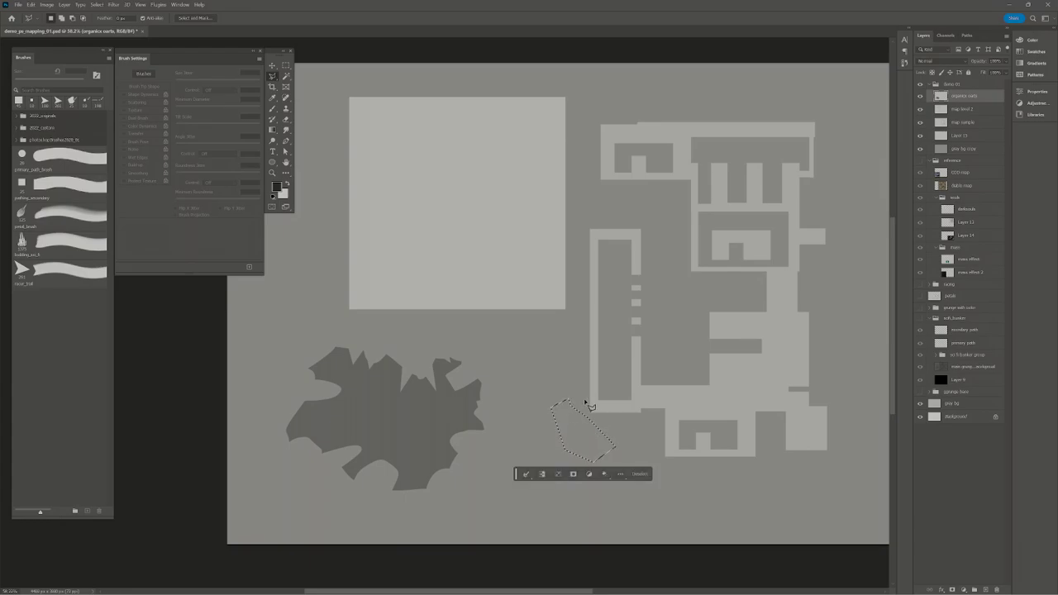
{"action": "key", "text": "ctrl+d"}
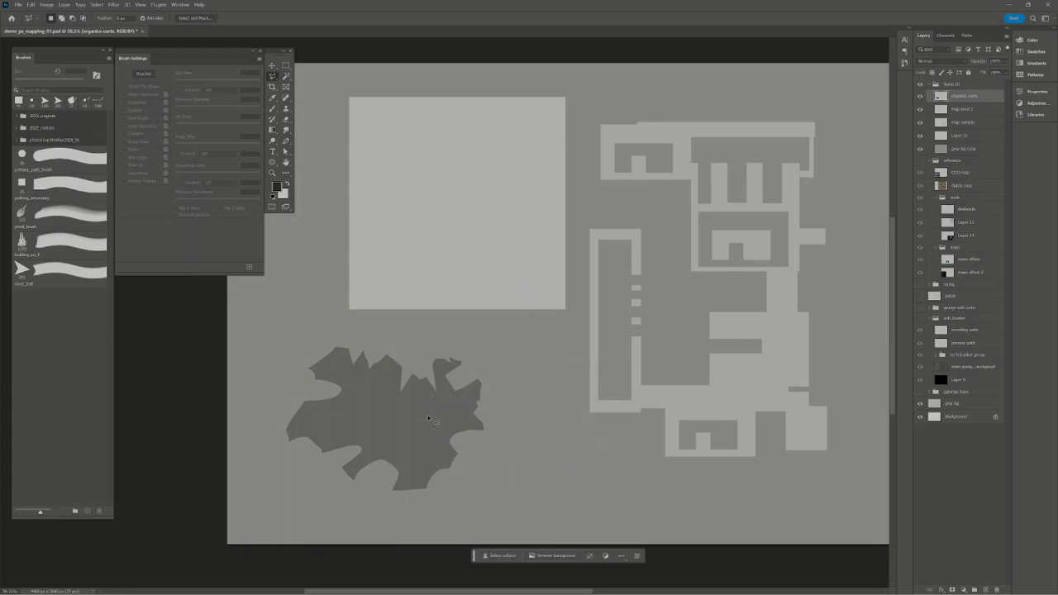
{"action": "key", "text": "v"}
{"action": "left_click_drag", "start_coordinate": [400, 433], "coordinate": [366, 438]}
Shrink the rock blob to about 76% and rotate it
{"action": "key", "text": "ctrl+t"}
{"action": "left_click_drag", "start_coordinate": [457, 380], "coordinate": [366, 437]}
{"action": "key", "text": "Return"}
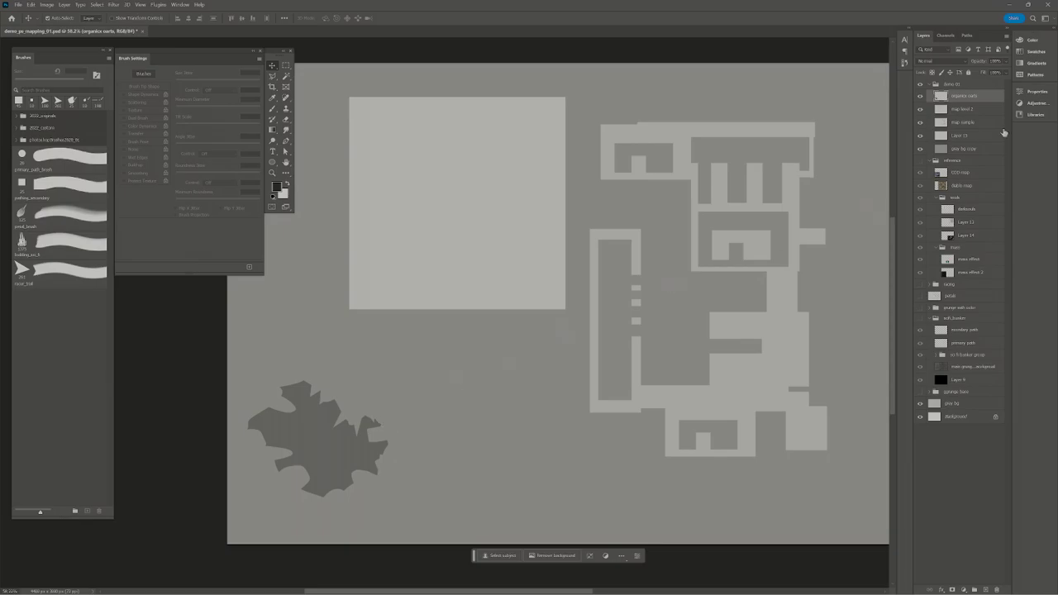
Duplicate the blob, rotate the copy beside it, and shift the light square down-left
{"action": "key", "text": "ctrl+j"}
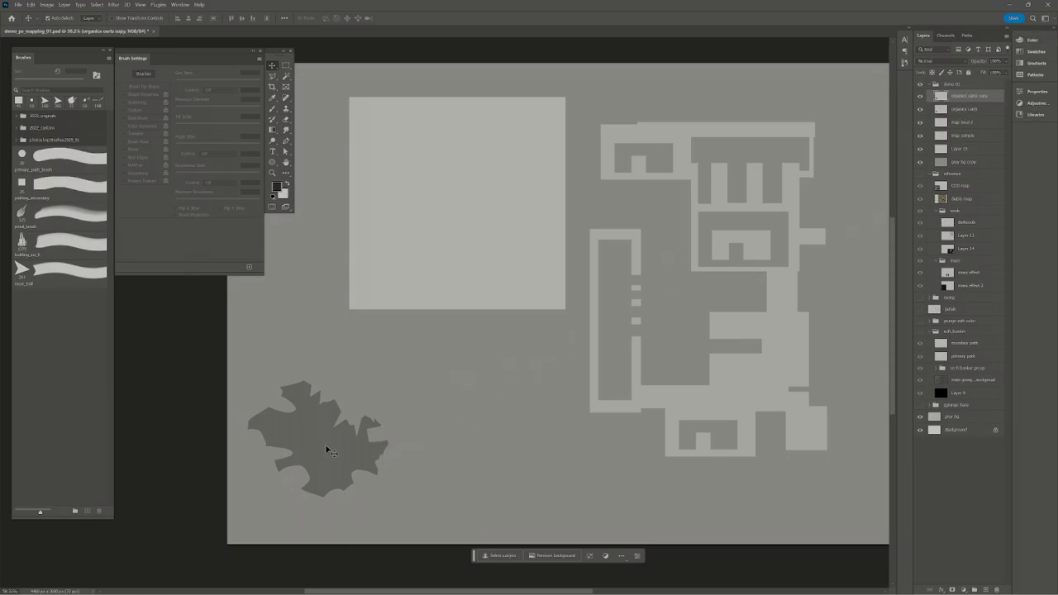
{"action": "left_click_drag", "start_coordinate": [328, 449], "coordinate": [438, 471]}
{"action": "key", "text": "ctrl+t"}
{"action": "left_click_drag", "start_coordinate": [484, 389], "coordinate": [513, 444]}
{"action": "key", "text": "Return"}
{"action": "key", "text": "ctrl+t"}
{"action": "left_click_drag", "start_coordinate": [592, 423], "coordinate": [517, 484]}
{"action": "key", "text": "Return"}
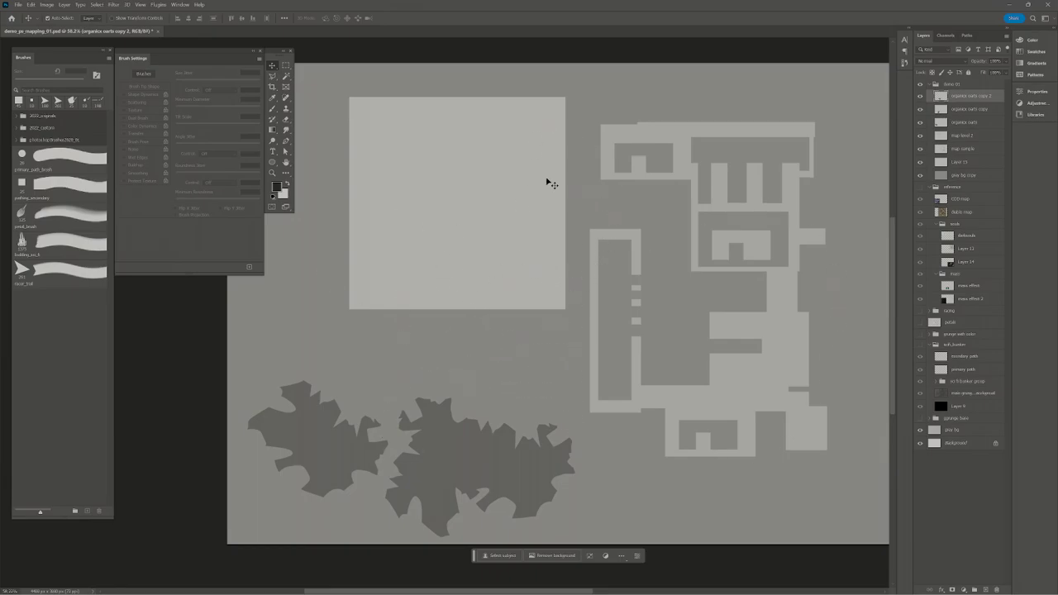
{"action": "left_click_drag", "start_coordinate": [488, 235], "coordinate": [479, 280]}
Try darkening the light square with Hue/Saturation, cancel it, and hide map level 2
{"action": "key", "text": "ctrl+u"}
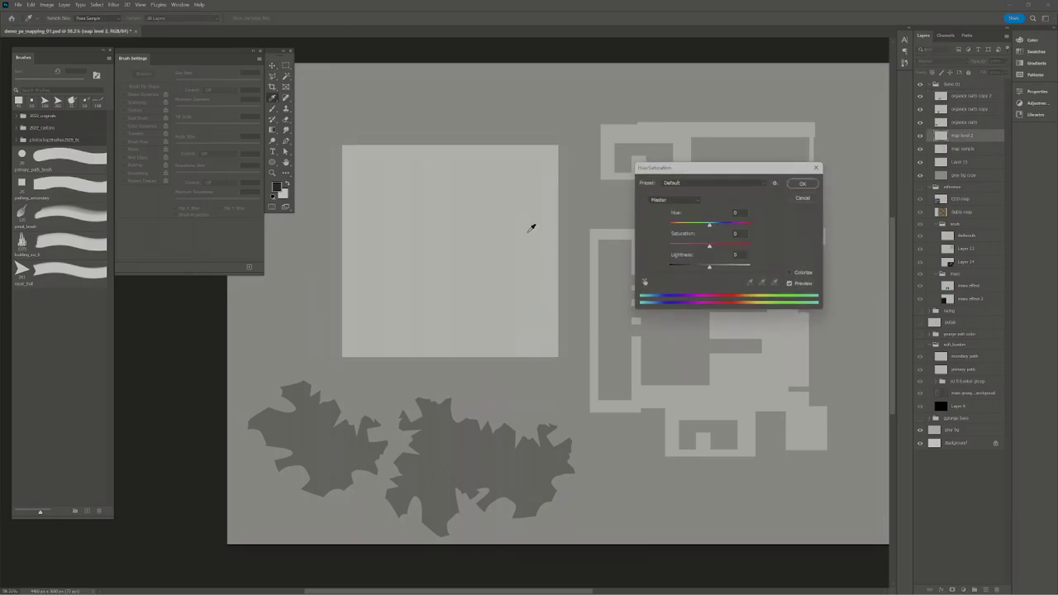
{"action": "mouse_move", "coordinate": [709, 267]}
{"action": "left_mouse_down"}
{"action": "mouse_move", "coordinate": [684, 267]}
{"action": "mouse_move", "coordinate": [701, 269]}
{"action": "left_mouse_up"}
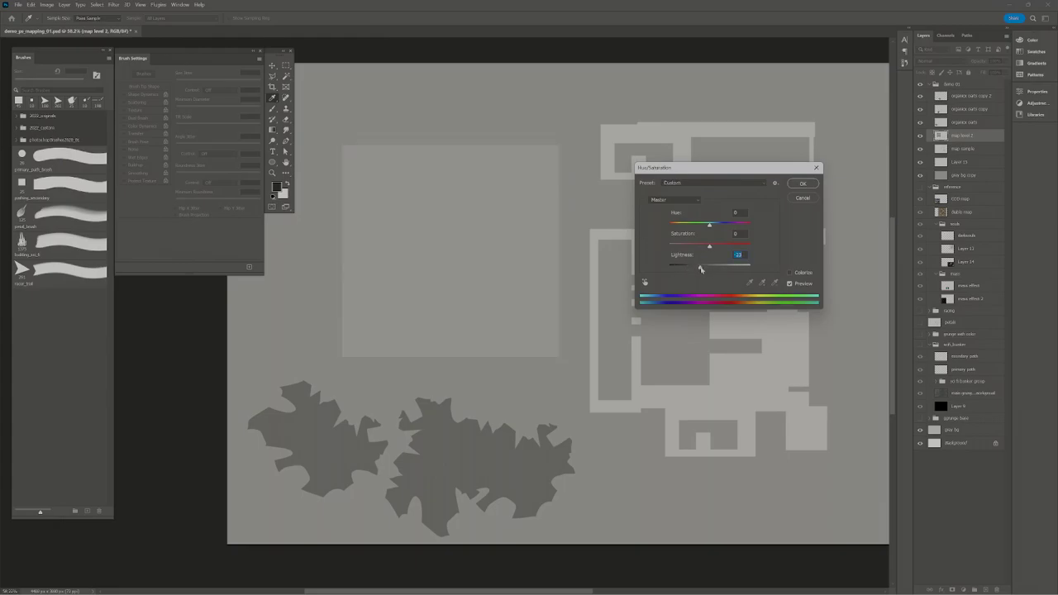
{"action": "left_click", "coordinate": [800, 199]}
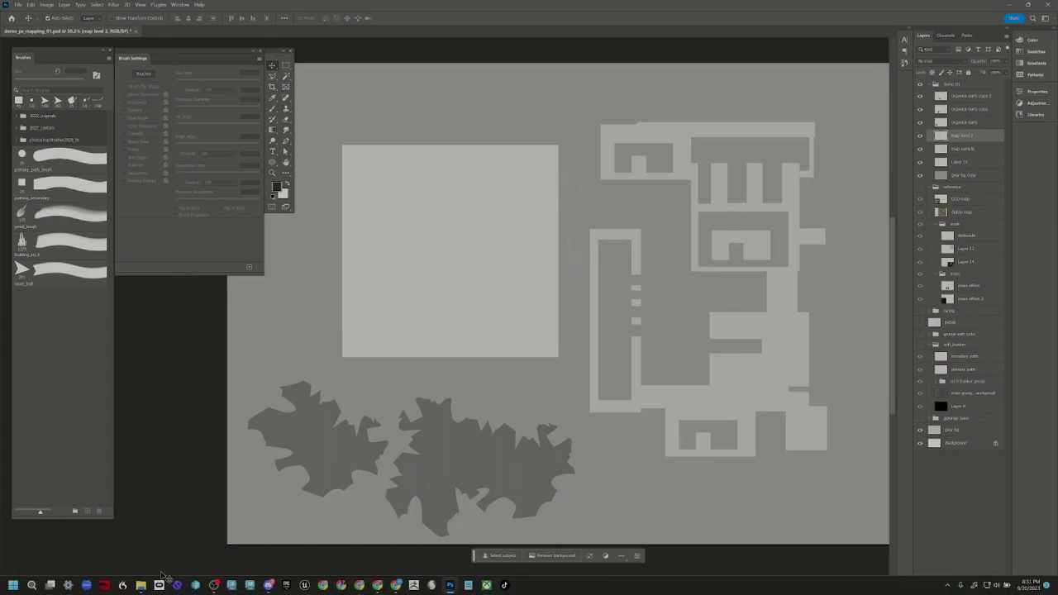
{"action": "left_click", "coordinate": [919, 135]}
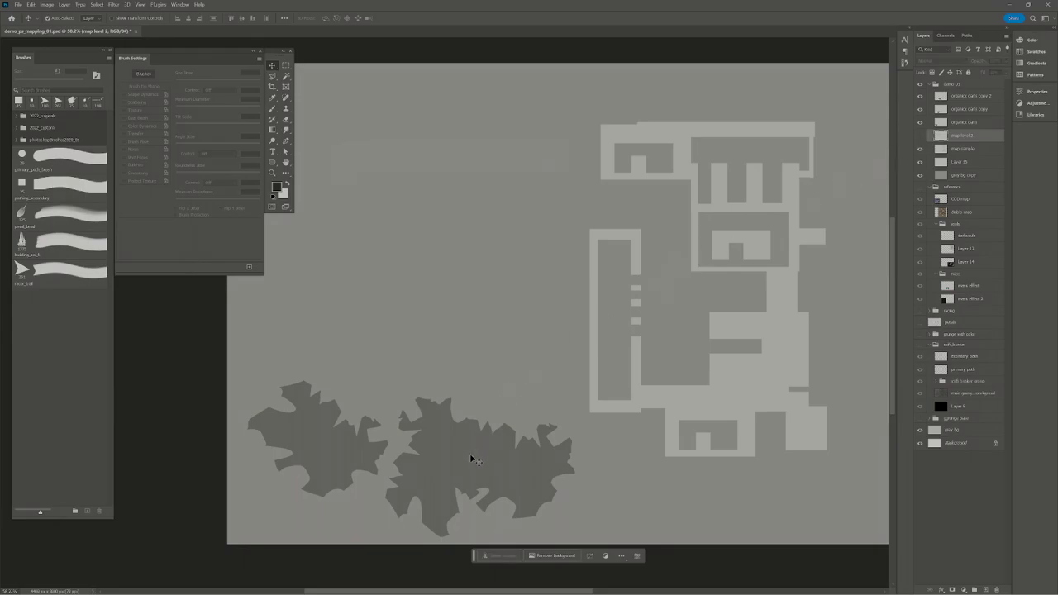
Drag the three rock blobs up into place across the left half of the map
{"action": "left_click_drag", "start_coordinate": [476, 459], "coordinate": [432, 190]}
{"action": "left_click_drag", "start_coordinate": [429, 465], "coordinate": [441, 245]}
{"action": "left_click_drag", "start_coordinate": [321, 455], "coordinate": [339, 208]}
{"action": "left_click_drag", "start_coordinate": [471, 197], "coordinate": [536, 206]}
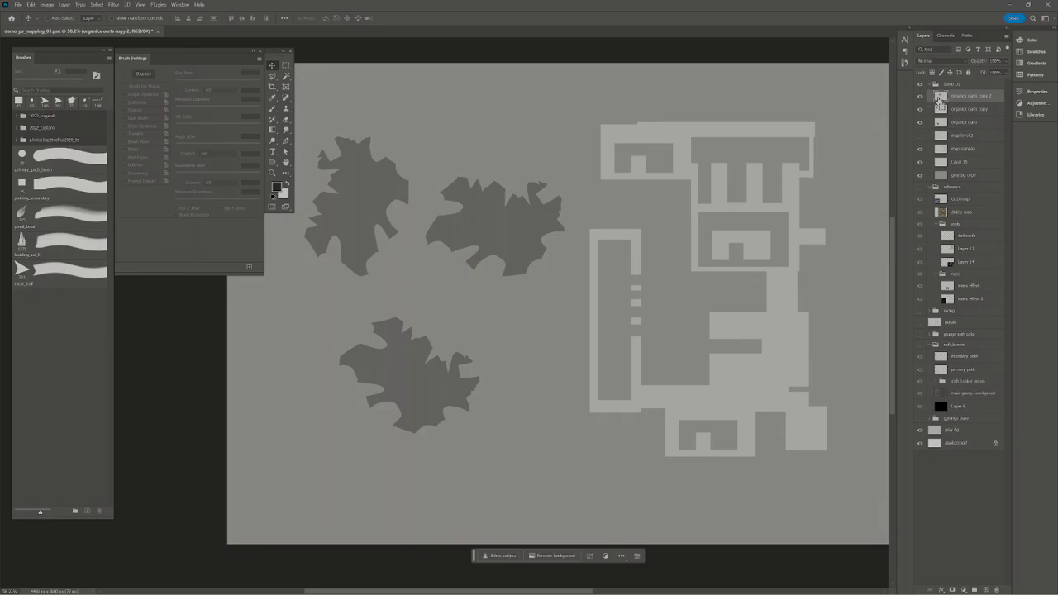
Copy the middle rock blob to a new layer and rotate it about 50°, then nudge the lower blob and hide gray bg copy
{"action": "left_click", "coordinate": [939, 101], "text": "ctrl"}
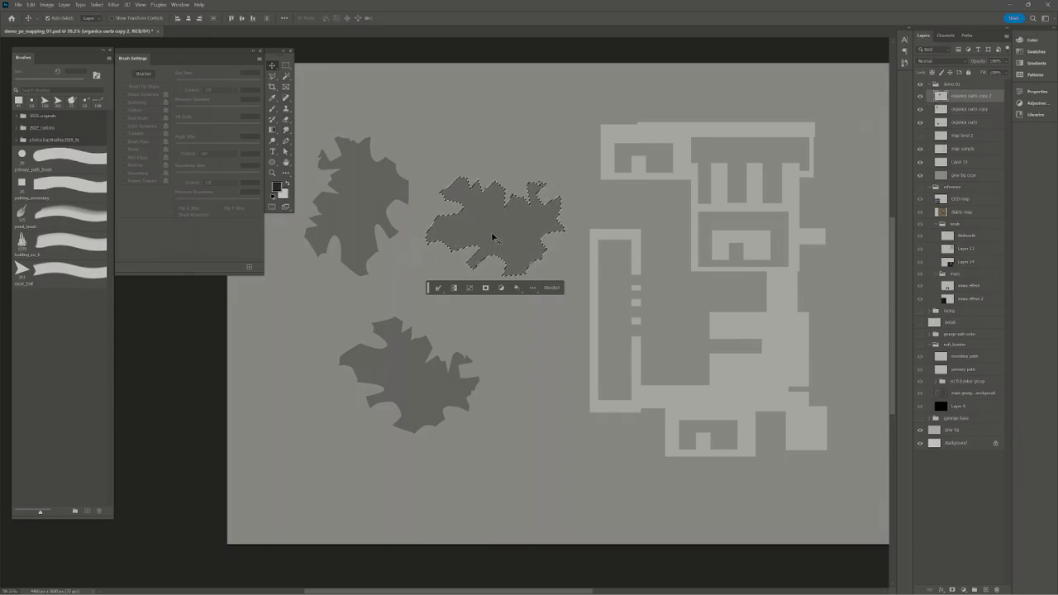
{"action": "key", "text": "ctrl+j"}
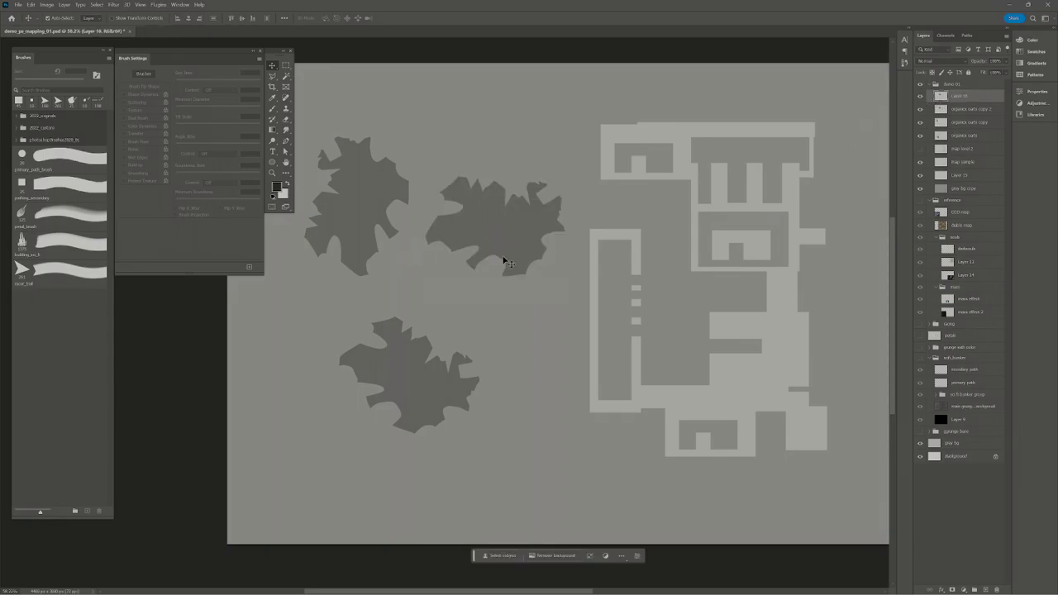
{"action": "left_click_drag", "start_coordinate": [505, 261], "coordinate": [486, 294]}
{"action": "key", "text": "ctrl+t"}
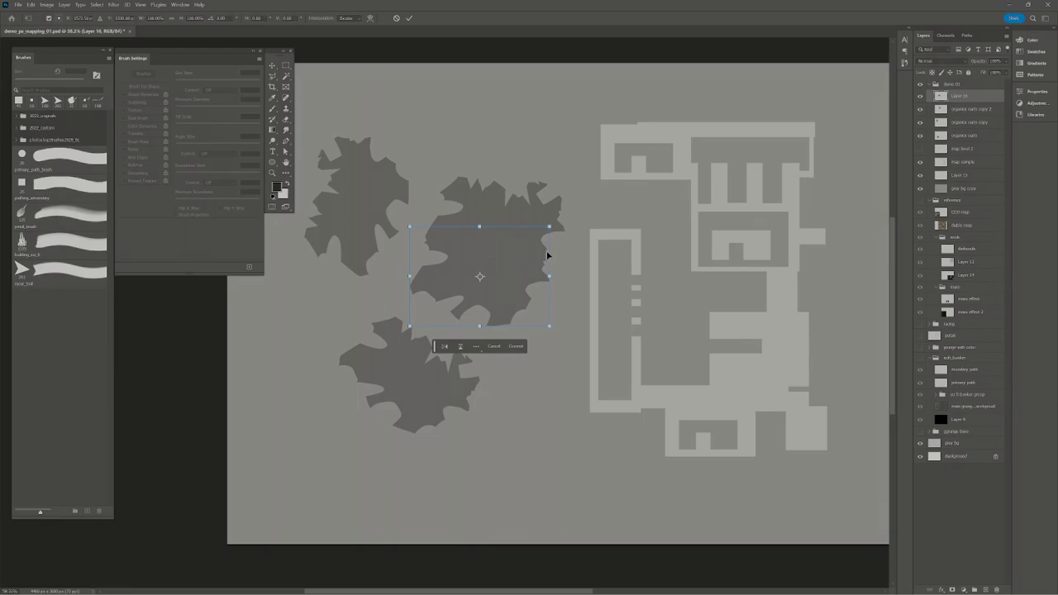
{"action": "left_click_drag", "start_coordinate": [549, 251], "coordinate": [472, 283]}
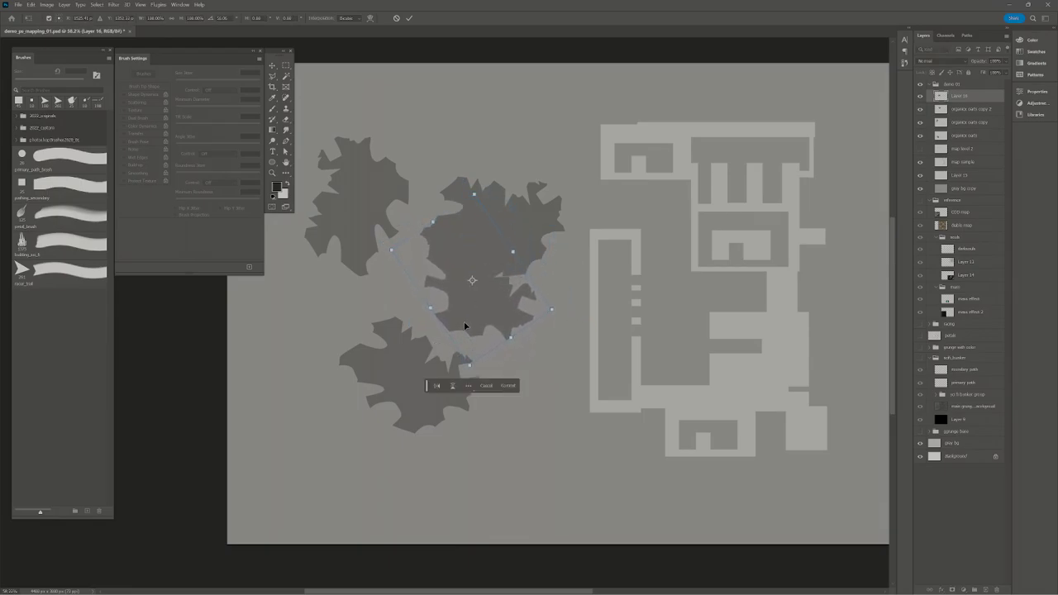
{"action": "key", "text": "Return"}
{"action": "left_click_drag", "start_coordinate": [423, 396], "coordinate": [395, 433]}
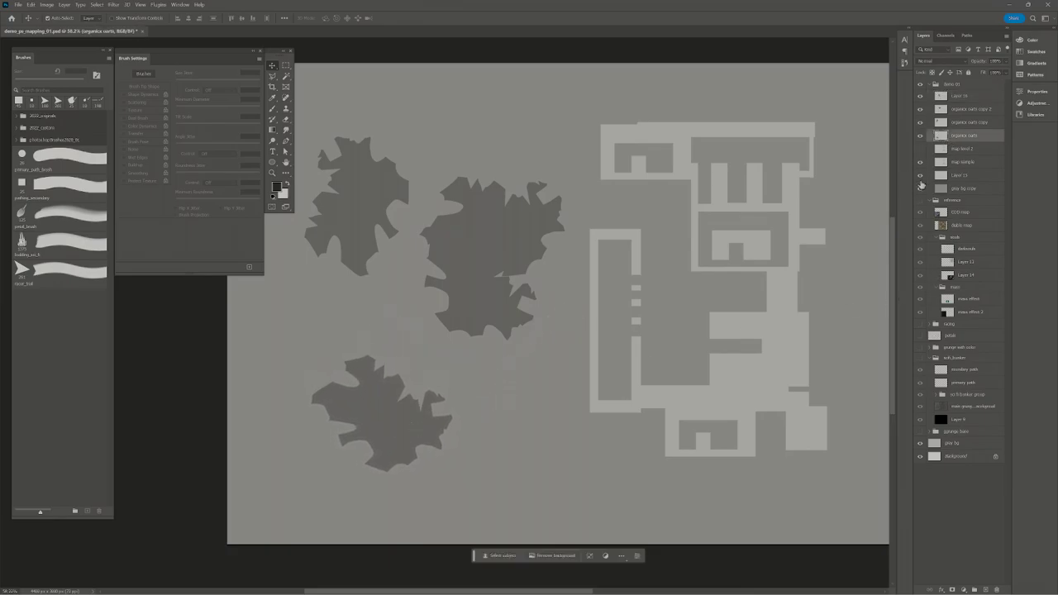
{"action": "left_click", "coordinate": [920, 188]}
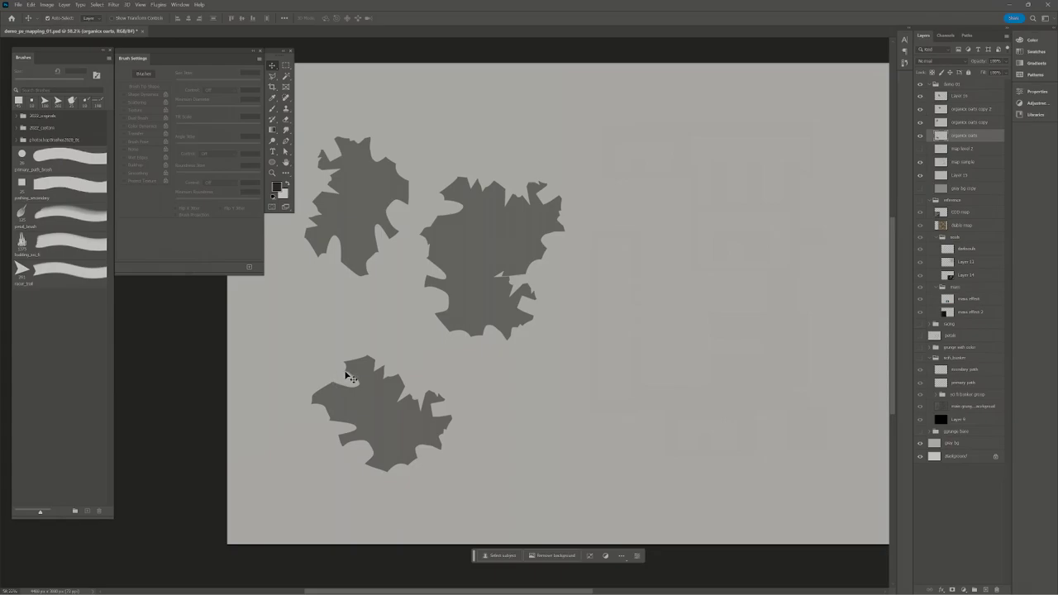
Show the gray bg layer and marquee-select the area around the lower-left rock shape
{"action": "left_click", "coordinate": [921, 444]}
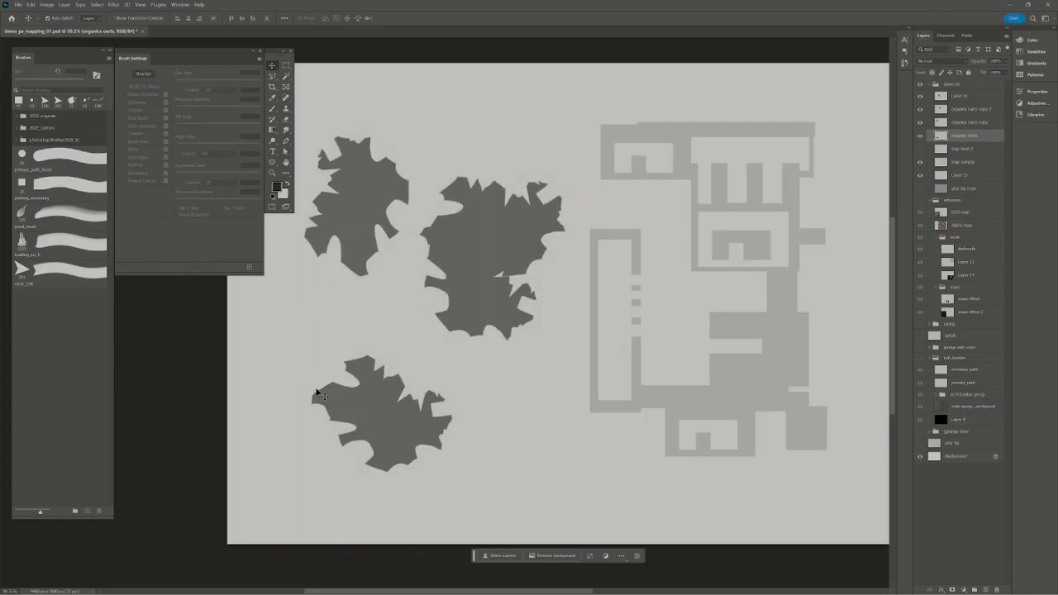
{"action": "key", "text": "m"}
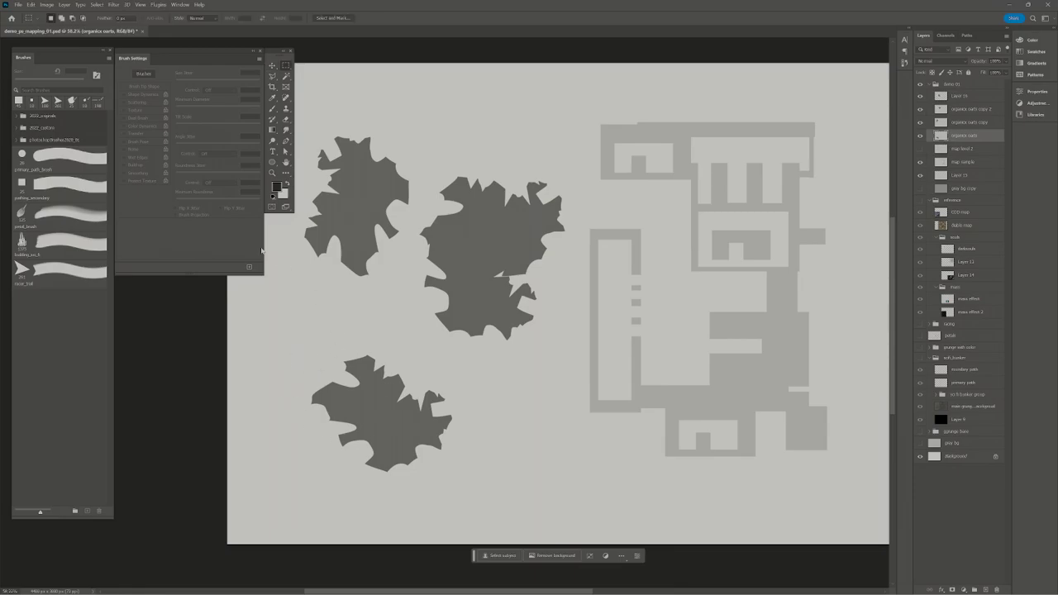
{"action": "left_click_drag", "start_coordinate": [300, 343], "coordinate": [470, 492]}
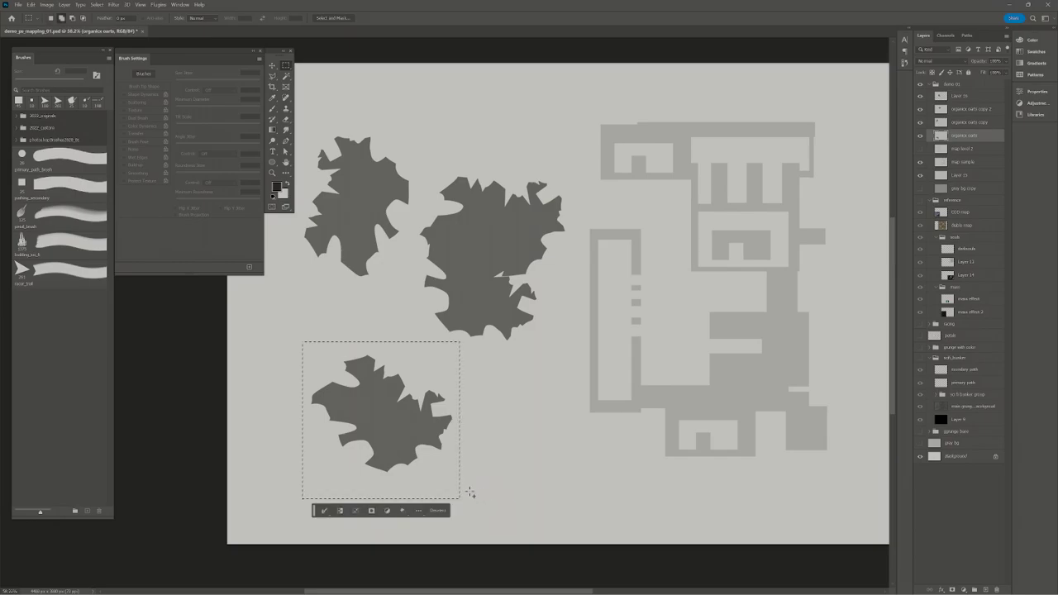
Define the selection as a new brush preset named rock_border_brush
{"action": "left_click", "coordinate": [18, 4]}
{"action": "mouse_move", "coordinate": [30, 4]}
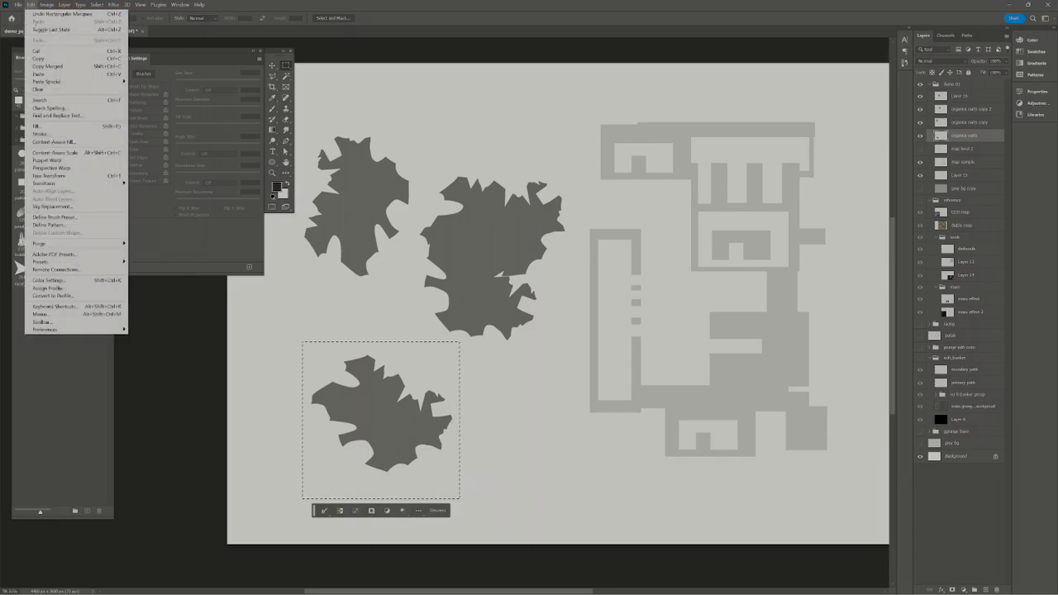
{"action": "left_click", "coordinate": [67, 218]}
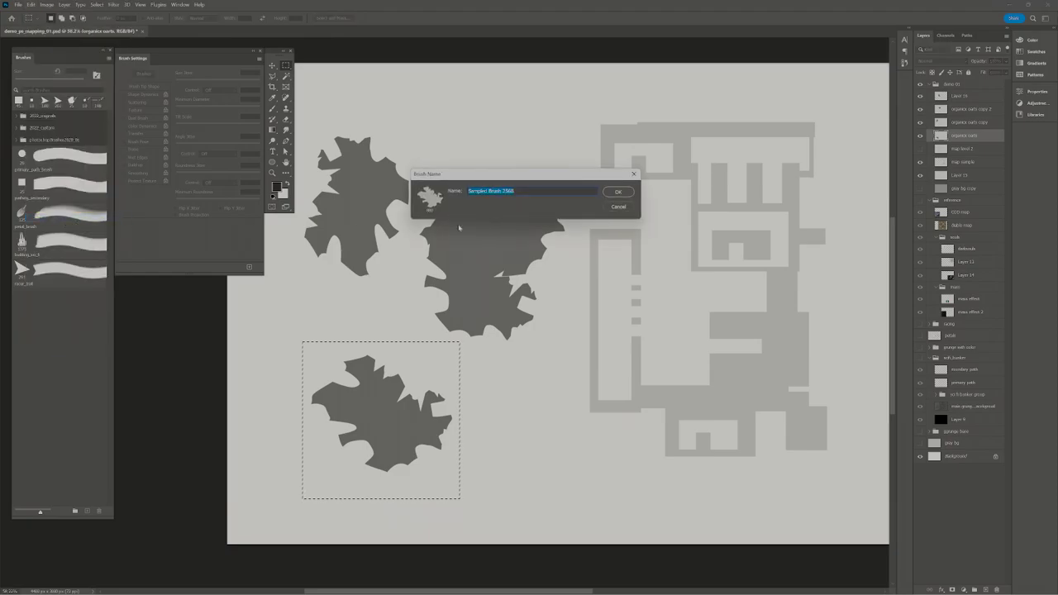
{"action": "type", "text": "ck"}
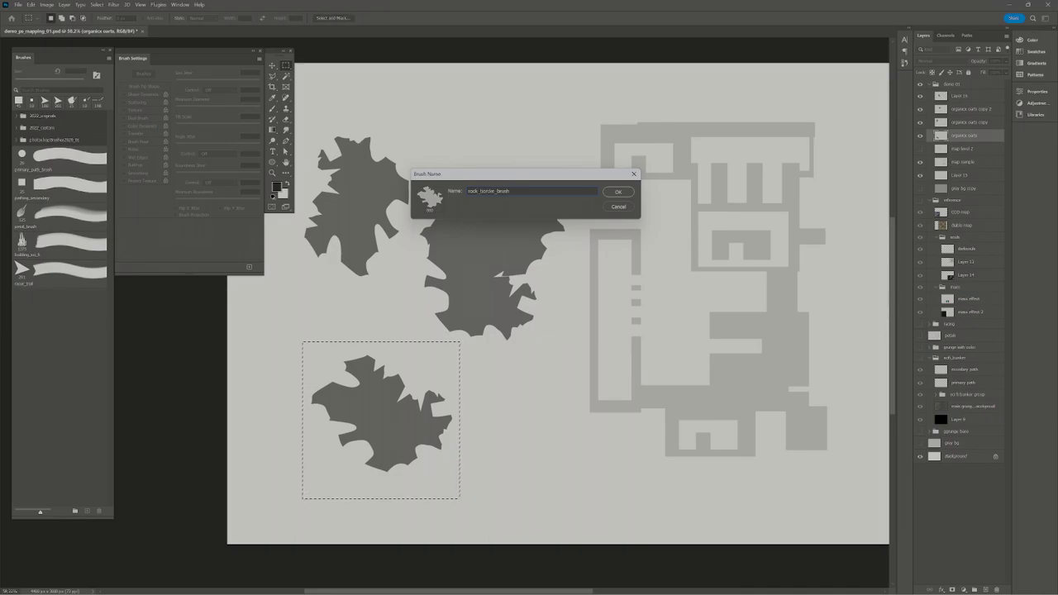
{"action": "type", "text": "_border_brush"}
{"action": "key", "text": "Return"}
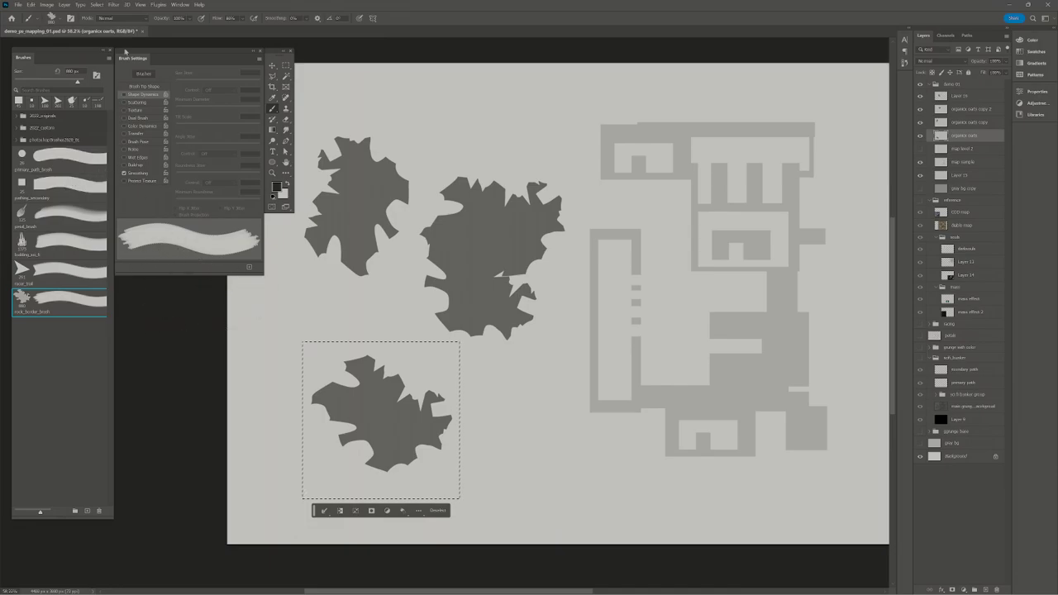
Bring up Brush Settings, deselect, and test-paint dark rock strokes over the lower-left rock, undoing part
{"action": "left_click", "coordinate": [180, 5]}
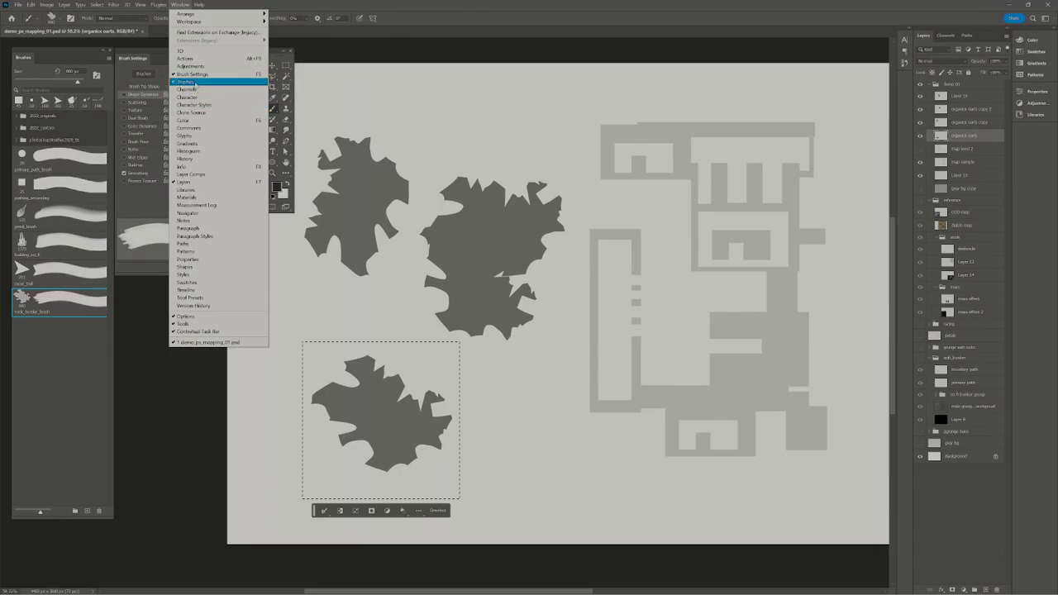
{"action": "left_click", "coordinate": [85, 310]}
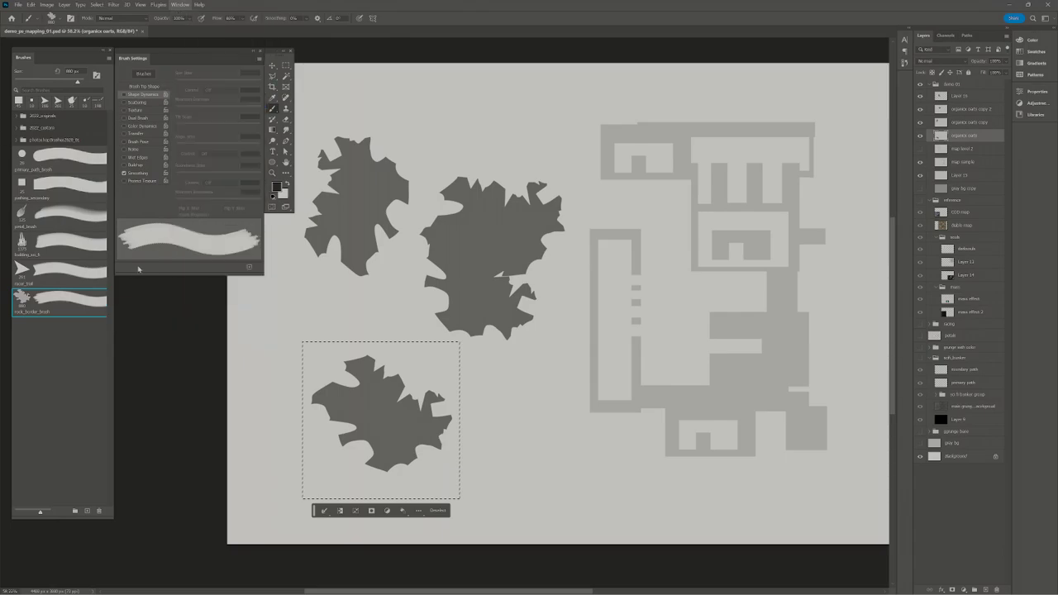
{"action": "left_click_drag", "start_coordinate": [200, 66], "coordinate": [210, 170]}
{"action": "key", "text": "ctrl+d"}
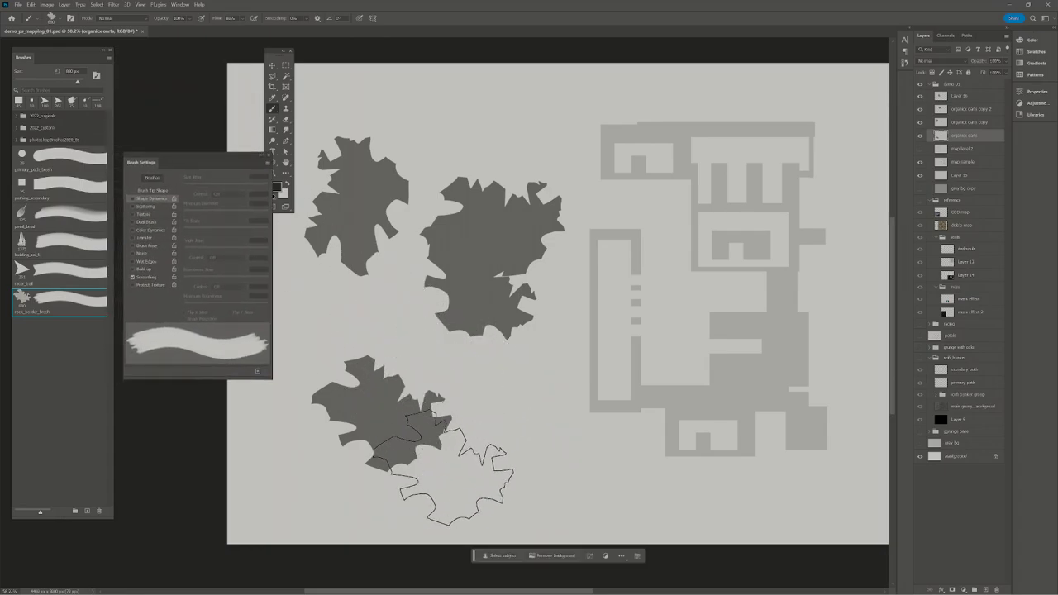
{"action": "mouse_move", "coordinate": [455, 463]}
{"action": "left_mouse_down"}
{"action": "mouse_move", "coordinate": [448, 436]}
{"action": "mouse_move", "coordinate": [487, 450]}
{"action": "mouse_move", "coordinate": [413, 396]}
{"action": "left_mouse_up"}
{"action": "key", "text": "ctrl+z"}
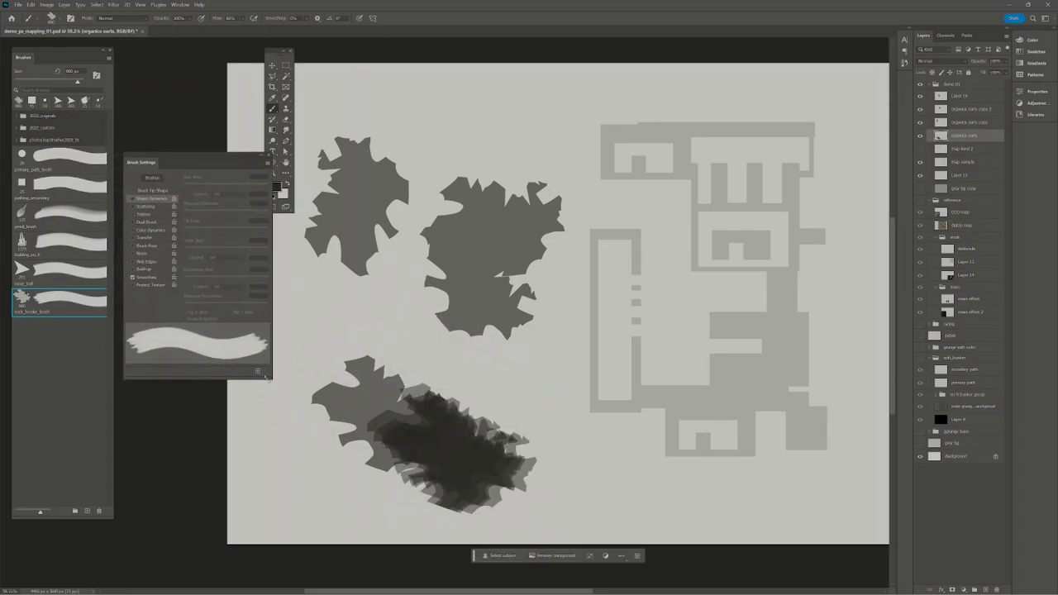
Widen the Brush Tip Shape spacing to about 80% and shrink the brush to 250 px
{"action": "left_click", "coordinate": [152, 191]}
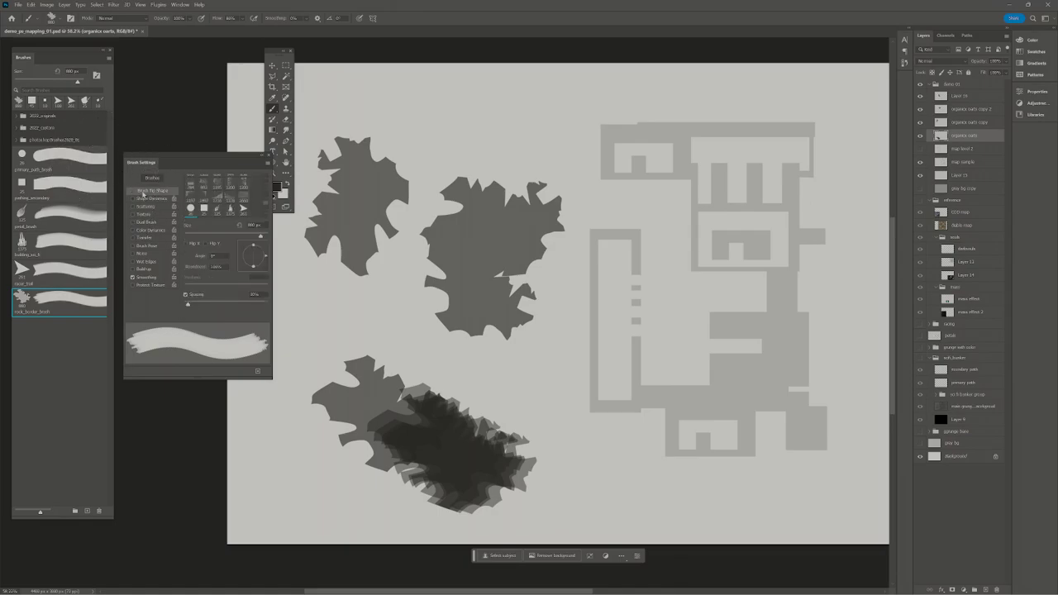
{"action": "left_click_drag", "start_coordinate": [189, 305], "coordinate": [215, 311]}
{"action": "key", "text": "bracketleft"}
{"action": "key", "text": "bracketleft"}
{"action": "key", "text": "bracketleft"}
{"action": "key", "text": "bracketleft"}
{"action": "key", "text": "bracketleft"}
{"action": "key", "text": "bracketleft"}
{"action": "key", "text": "bracketleft"}
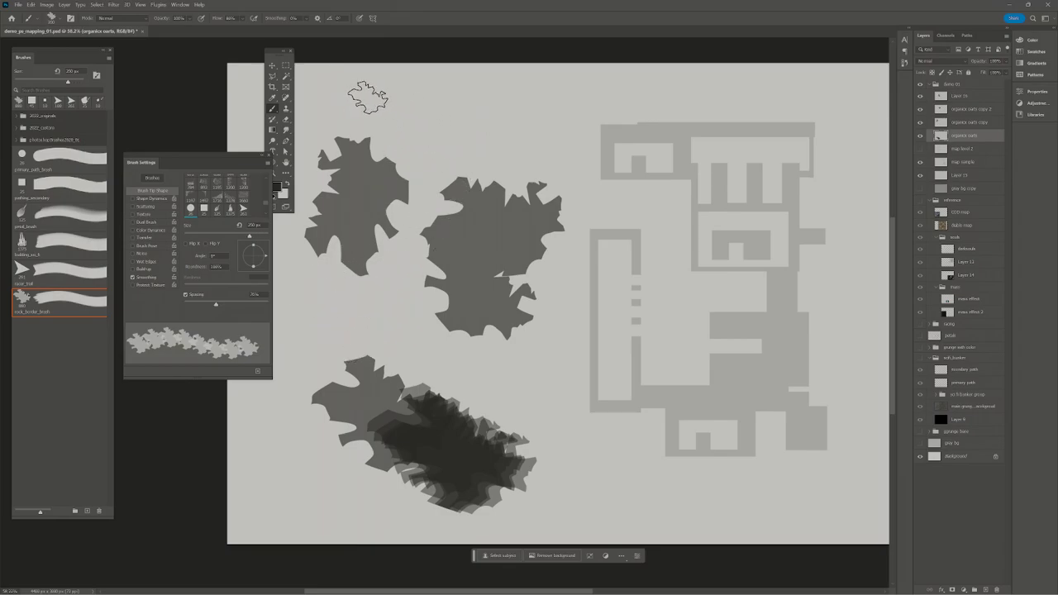
Paint a rock strip along the top edge, then set Size Jitter 32% and Angle Jitter 28%
{"action": "mouse_move", "coordinate": [366, 95]}
{"action": "left_mouse_down"}
{"action": "mouse_move", "coordinate": [410, 88]}
{"action": "mouse_move", "coordinate": [670, 82]}
{"action": "mouse_move", "coordinate": [422, 70]}
{"action": "mouse_move", "coordinate": [359, 80]}
{"action": "mouse_move", "coordinate": [439, 86]}
{"action": "mouse_move", "coordinate": [525, 71]}
{"action": "mouse_move", "coordinate": [667, 89]}
{"action": "mouse_move", "coordinate": [842, 89]}
{"action": "mouse_move", "coordinate": [587, 58]}
{"action": "mouse_move", "coordinate": [335, 73]}
{"action": "mouse_move", "coordinate": [449, 82]}
{"action": "mouse_move", "coordinate": [390, 94]}
{"action": "mouse_move", "coordinate": [347, 79]}
{"action": "left_mouse_up"}
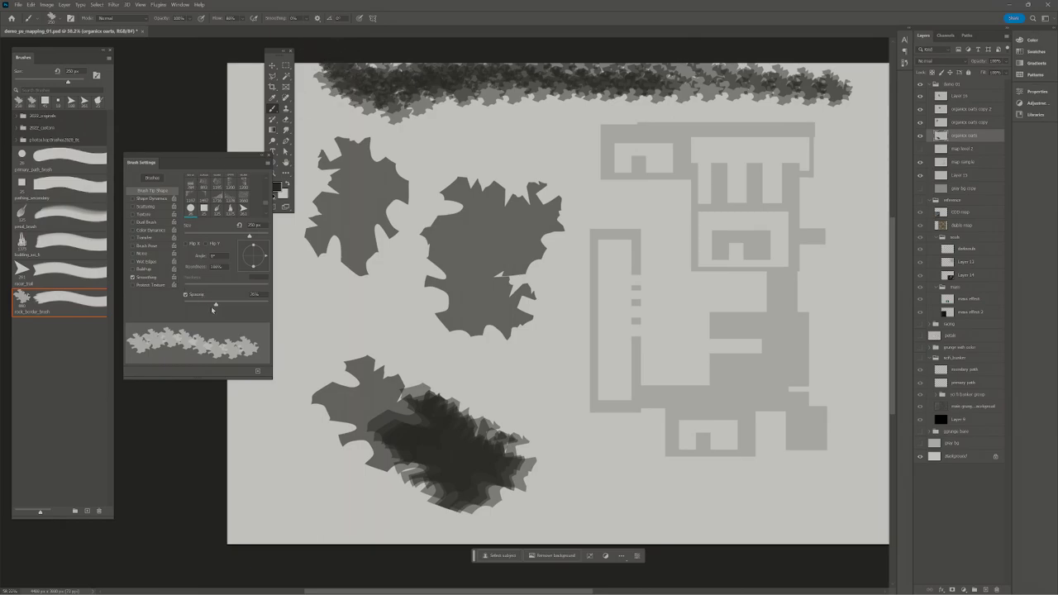
{"action": "left_click_drag", "start_coordinate": [214, 305], "coordinate": [213, 301]}
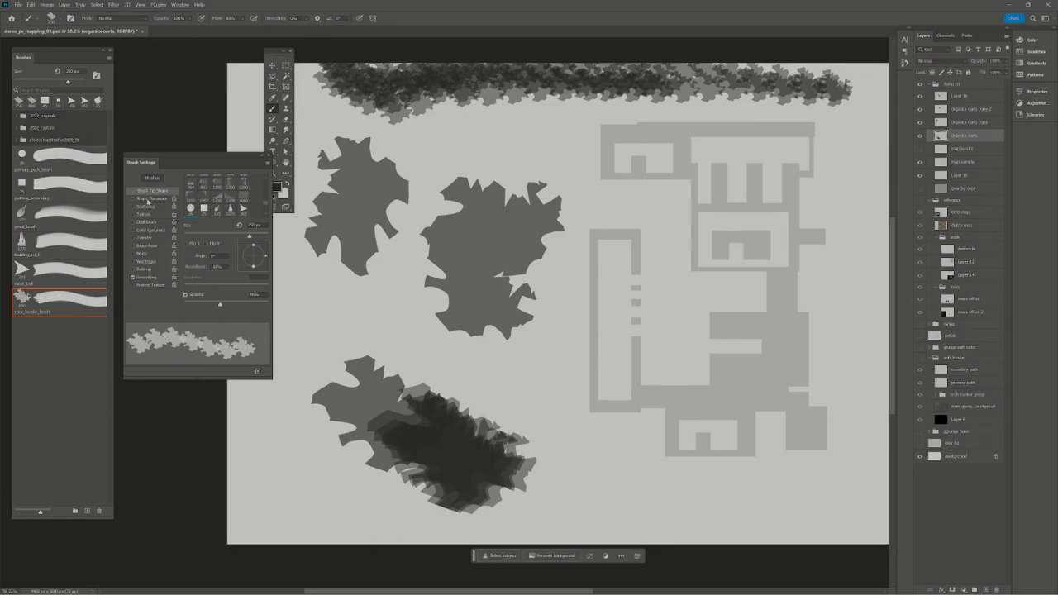
{"action": "left_click", "coordinate": [150, 199]}
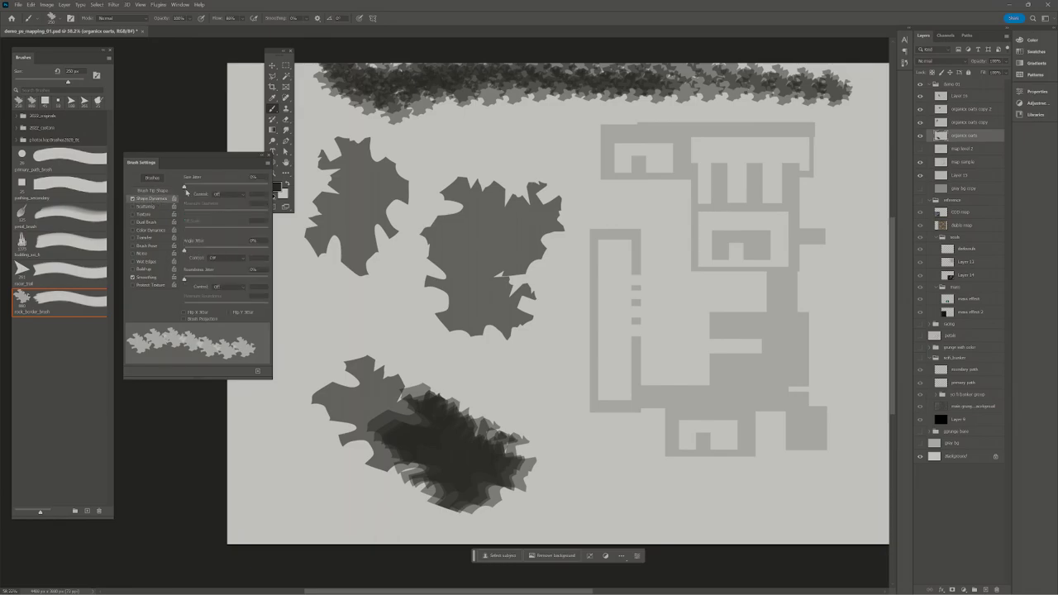
{"action": "left_click_drag", "start_coordinate": [198, 189], "coordinate": [212, 193]}
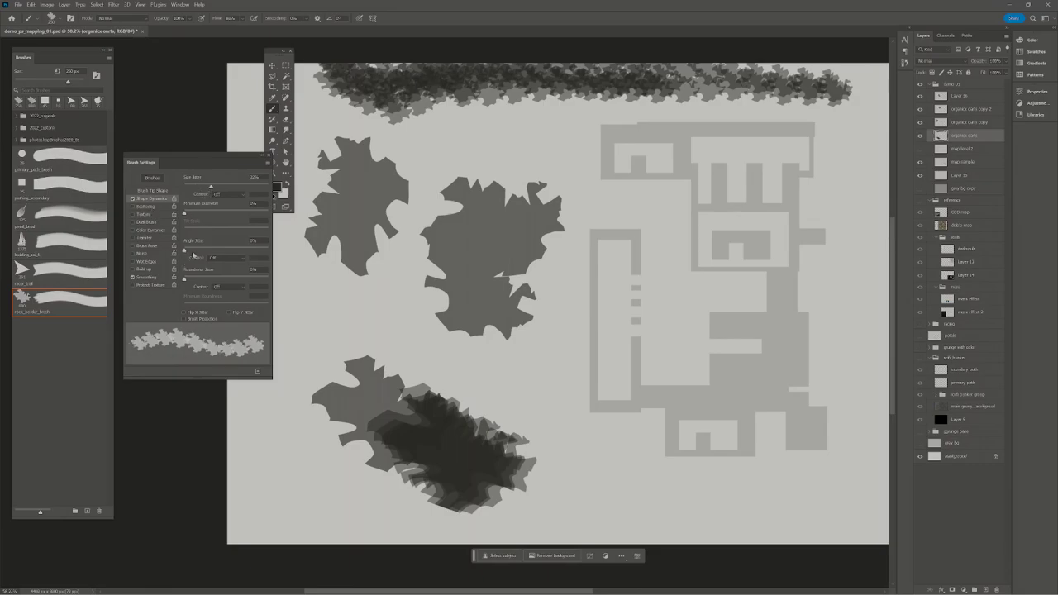
{"action": "left_click_drag", "start_coordinate": [197, 253], "coordinate": [229, 251]}
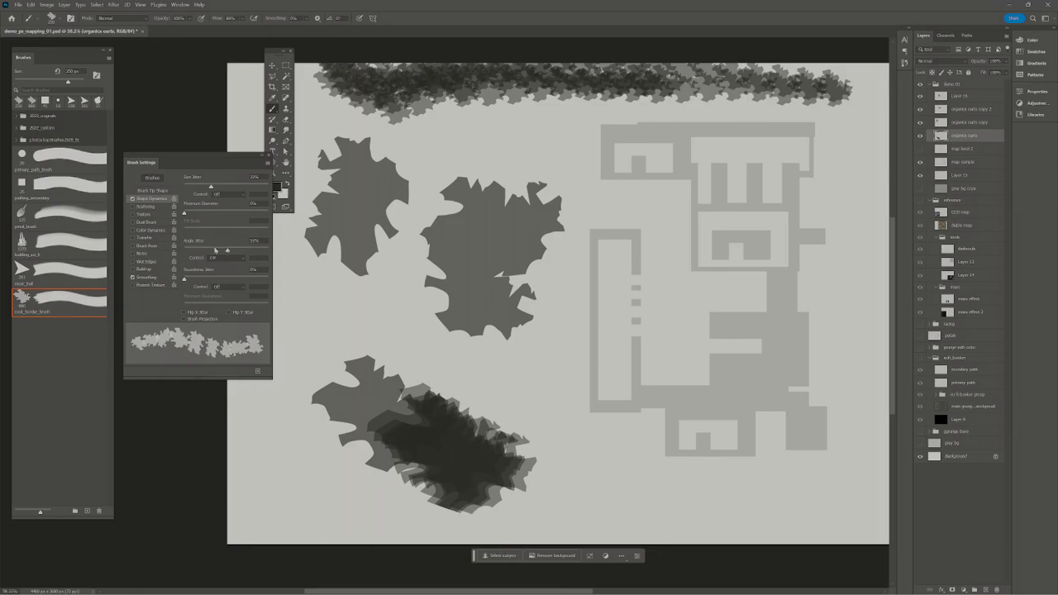
Enable Scattering at 118% with Both Axes on
{"action": "left_click", "coordinate": [151, 207]}
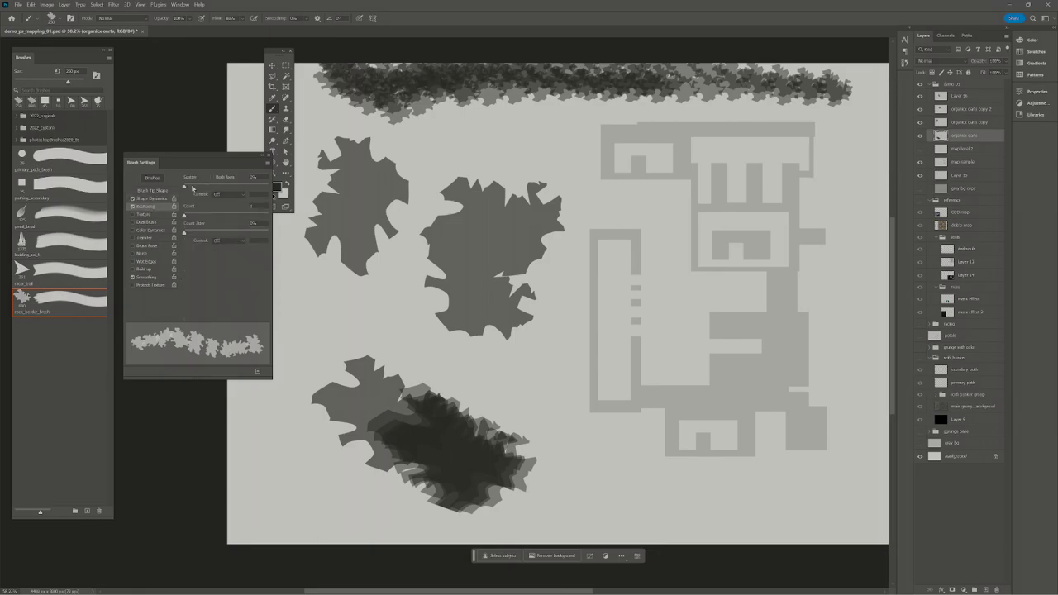
{"action": "left_click_drag", "start_coordinate": [193, 187], "coordinate": [210, 183]}
{"action": "left_click", "coordinate": [212, 177]}
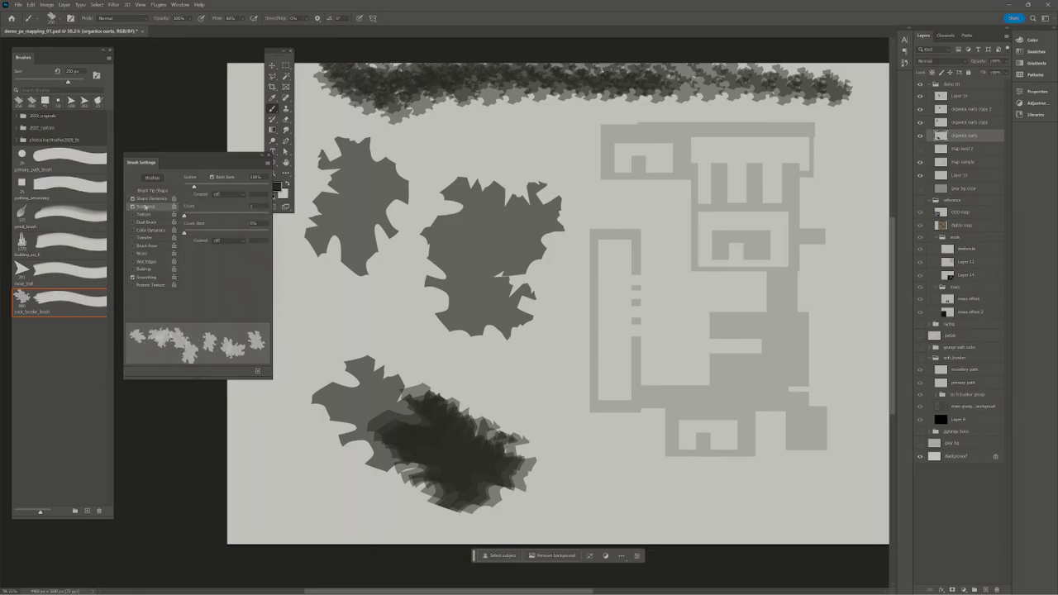
Set dab spacing to 55%, paint scattered rocks near the lower-left rock, and enlarge the brush to 500 px
{"action": "left_click", "coordinate": [151, 191]}
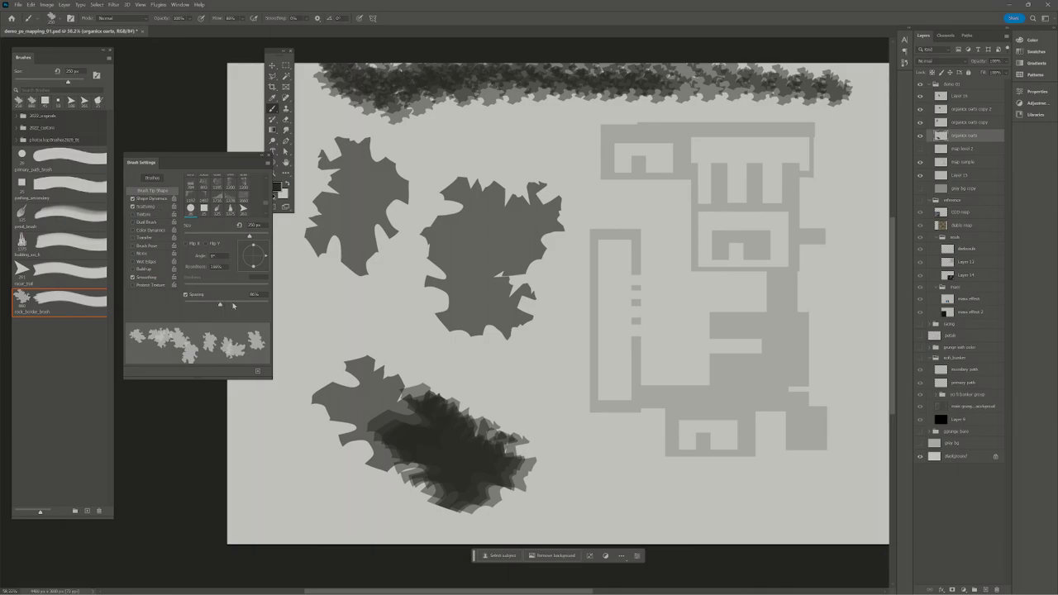
{"action": "left_click", "coordinate": [233, 305]}
{"action": "left_click", "coordinate": [201, 305]}
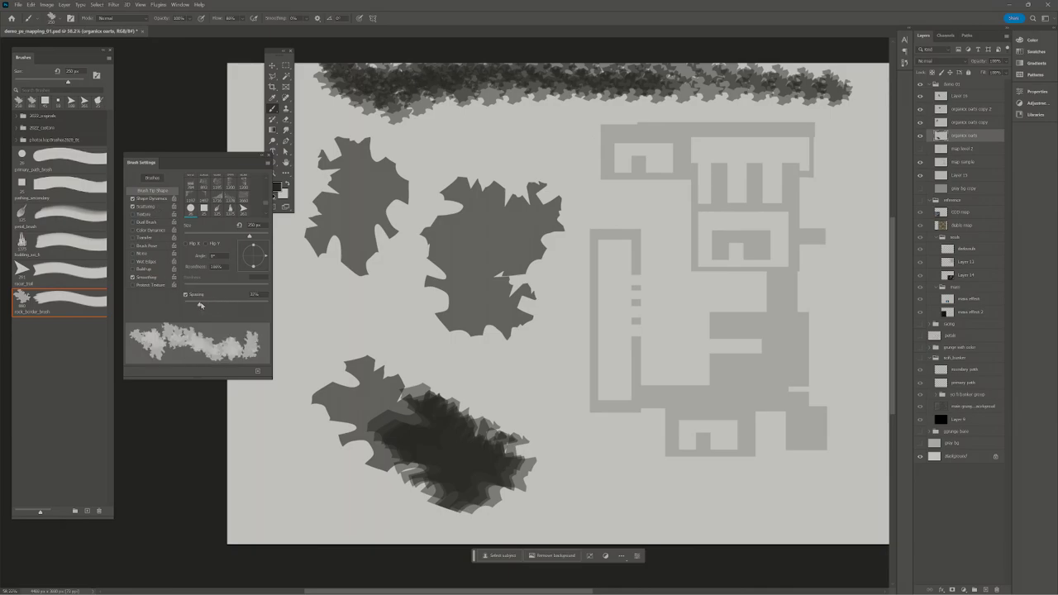
{"action": "left_click", "coordinate": [207, 305]}
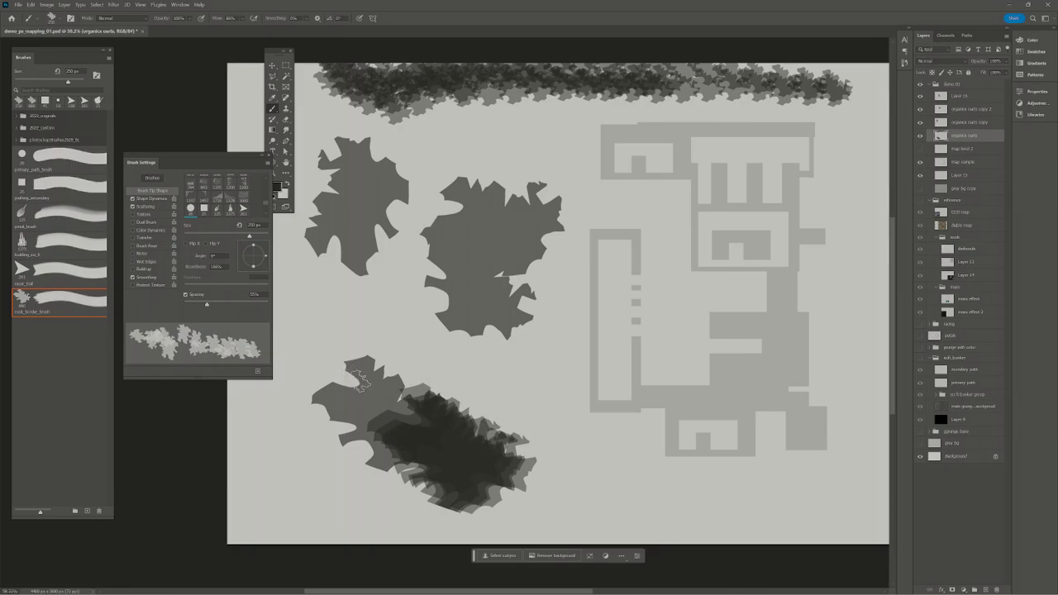
{"action": "mouse_move", "coordinate": [351, 367]}
{"action": "left_mouse_down"}
{"action": "mouse_move", "coordinate": [331, 307]}
{"action": "mouse_move", "coordinate": [334, 351]}
{"action": "mouse_move", "coordinate": [289, 375]}
{"action": "mouse_move", "coordinate": [306, 409]}
{"action": "mouse_move", "coordinate": [314, 388]}
{"action": "mouse_move", "coordinate": [330, 458]}
{"action": "mouse_move", "coordinate": [351, 450]}
{"action": "mouse_move", "coordinate": [367, 465]}
{"action": "mouse_move", "coordinate": [305, 487]}
{"action": "mouse_move", "coordinate": [413, 504]}
{"action": "mouse_move", "coordinate": [476, 495]}
{"action": "mouse_move", "coordinate": [328, 444]}
{"action": "mouse_move", "coordinate": [305, 289]}
{"action": "mouse_move", "coordinate": [330, 190]}
{"action": "mouse_move", "coordinate": [359, 132]}
{"action": "mouse_move", "coordinate": [397, 140]}
{"action": "mouse_move", "coordinate": [479, 124]}
{"action": "mouse_move", "coordinate": [301, 111]}
{"action": "mouse_move", "coordinate": [314, 165]}
{"action": "mouse_move", "coordinate": [306, 240]}
{"action": "left_mouse_up"}
{"action": "key", "text": "bracketright"}
{"action": "key", "text": "bracketright"}
{"action": "key", "text": "bracketright"}
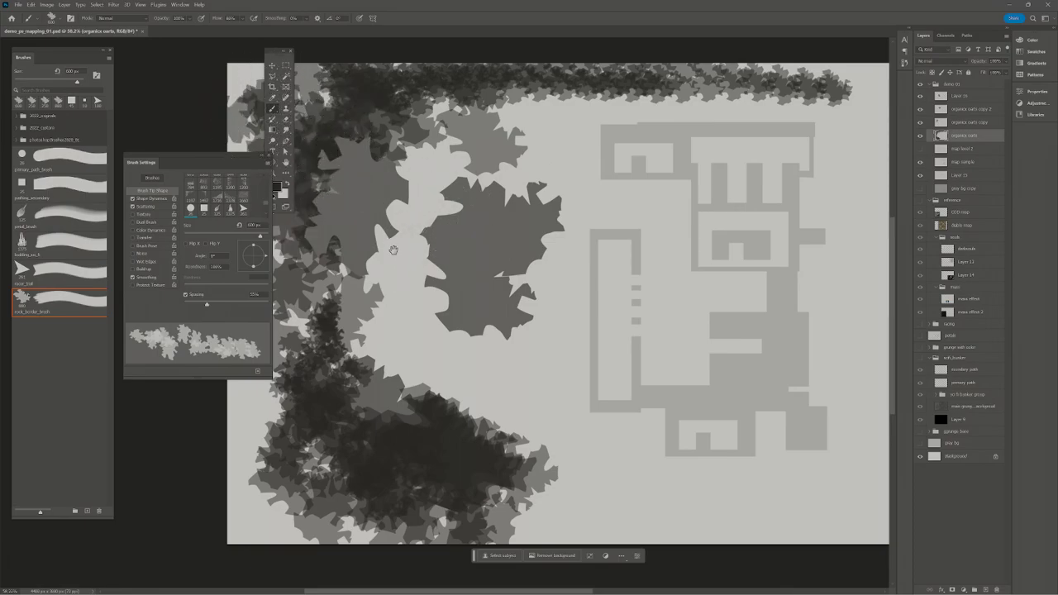
Paint dark rock dabs along the left edge, the top-left corner and the lower left
{"action": "mouse_move", "coordinate": [392, 247]}
{"action": "left_mouse_down"}
{"action": "mouse_move", "coordinate": [631, 264]}
{"action": "mouse_move", "coordinate": [532, 282]}
{"action": "left_mouse_up"}
{"action": "mouse_move", "coordinate": [367, 202]}
{"action": "left_mouse_down"}
{"action": "mouse_move", "coordinate": [368, 137]}
{"action": "mouse_move", "coordinate": [389, 116]}
{"action": "mouse_move", "coordinate": [393, 281]}
{"action": "mouse_move", "coordinate": [367, 293]}
{"action": "mouse_move", "coordinate": [397, 397]}
{"action": "mouse_move", "coordinate": [355, 356]}
{"action": "mouse_move", "coordinate": [372, 413]}
{"action": "mouse_move", "coordinate": [405, 409]}
{"action": "mouse_move", "coordinate": [359, 491]}
{"action": "mouse_move", "coordinate": [384, 396]}
{"action": "mouse_move", "coordinate": [355, 298]}
{"action": "mouse_move", "coordinate": [429, 397]}
{"action": "mouse_move", "coordinate": [414, 495]}
{"action": "mouse_move", "coordinate": [363, 570]}
{"action": "mouse_move", "coordinate": [413, 537]}
{"action": "mouse_move", "coordinate": [436, 564]}
{"action": "mouse_move", "coordinate": [438, 553]}
{"action": "mouse_move", "coordinate": [496, 532]}
{"action": "left_mouse_up"}
{"action": "left_click_drag", "start_coordinate": [525, 472], "coordinate": [487, 331]}
{"action": "mouse_move", "coordinate": [405, 370]}
{"action": "left_mouse_down"}
{"action": "mouse_move", "coordinate": [365, 359]}
{"action": "mouse_move", "coordinate": [446, 444]}
{"action": "mouse_move", "coordinate": [382, 409]}
{"action": "left_mouse_up"}
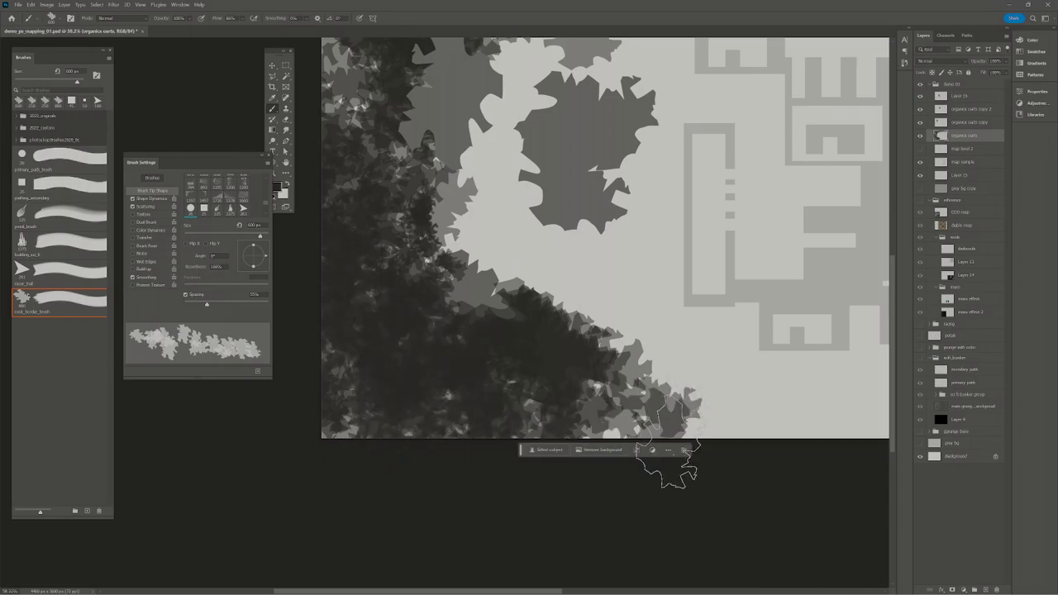
Extend the rock border along the bottom and down the right edge
{"action": "mouse_move", "coordinate": [665, 450]}
{"action": "left_mouse_down"}
{"action": "mouse_move", "coordinate": [701, 386]}
{"action": "mouse_move", "coordinate": [797, 446]}
{"action": "left_mouse_up"}
{"action": "scroll", "coordinate": [797, 446], "scroll_direction": "right", "scroll_amount": 5}
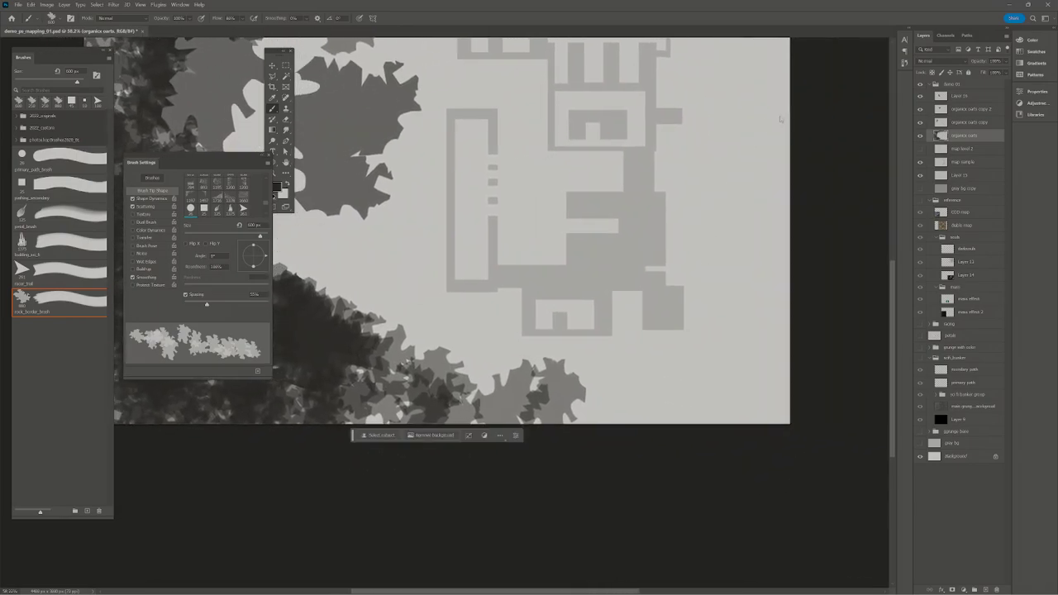
{"action": "mouse_move", "coordinate": [789, 108]}
{"action": "left_mouse_down"}
{"action": "mouse_move", "coordinate": [786, 309]}
{"action": "mouse_move", "coordinate": [755, 428]}
{"action": "mouse_move", "coordinate": [658, 449]}
{"action": "mouse_move", "coordinate": [746, 438]}
{"action": "left_mouse_up"}
{"action": "left_click_drag", "start_coordinate": [612, 49], "coordinate": [638, 143]}
{"action": "key", "text": "l"}
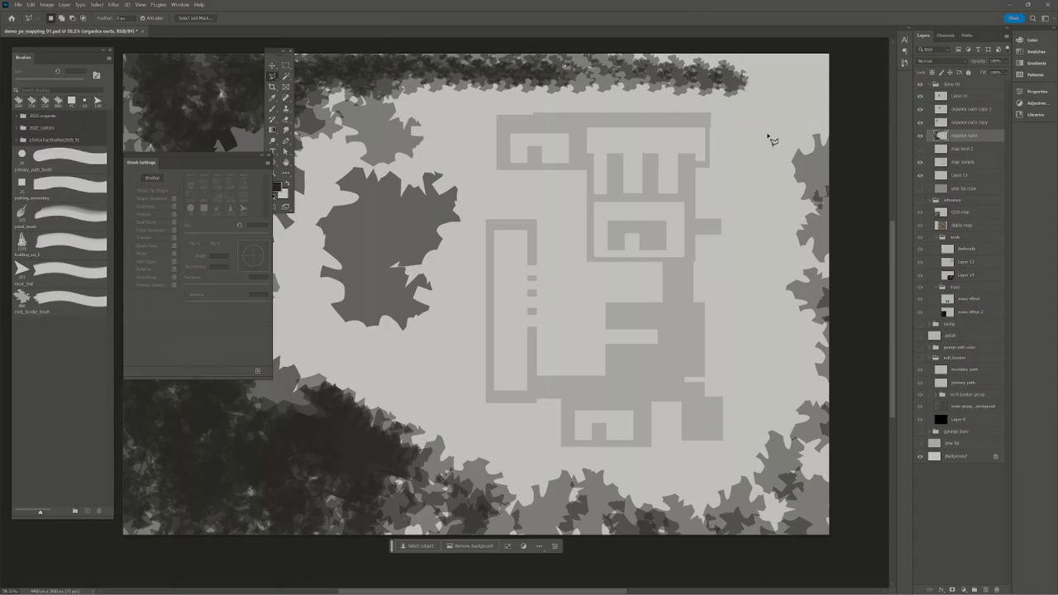
Delete the organics oarts layer and move the upper piece of the right rock left
{"action": "double_click", "coordinate": [964, 148]}
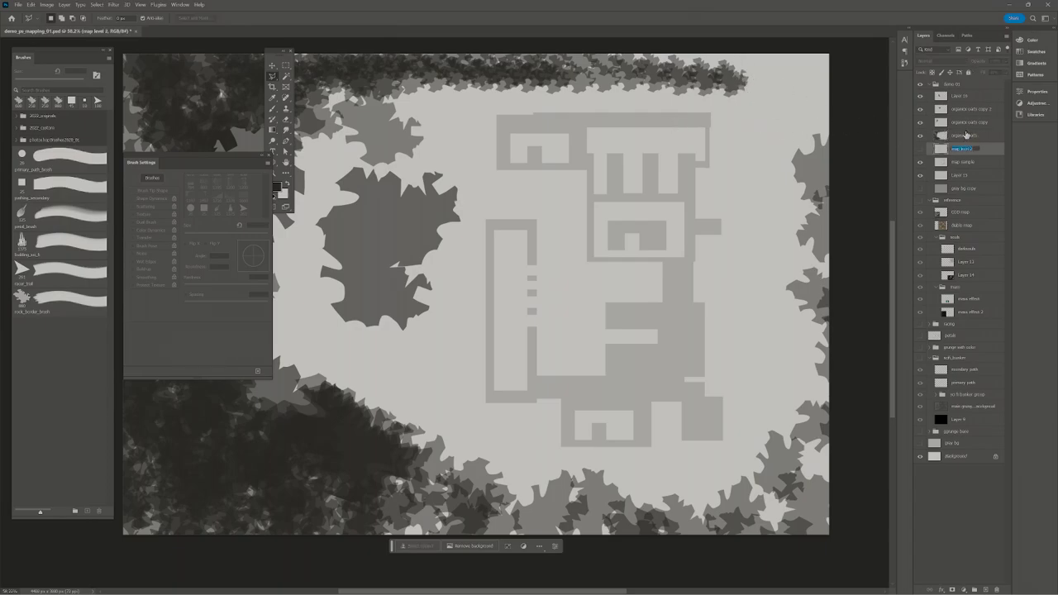
{"action": "left_click", "coordinate": [965, 135]}
{"action": "key", "text": "Delete"}
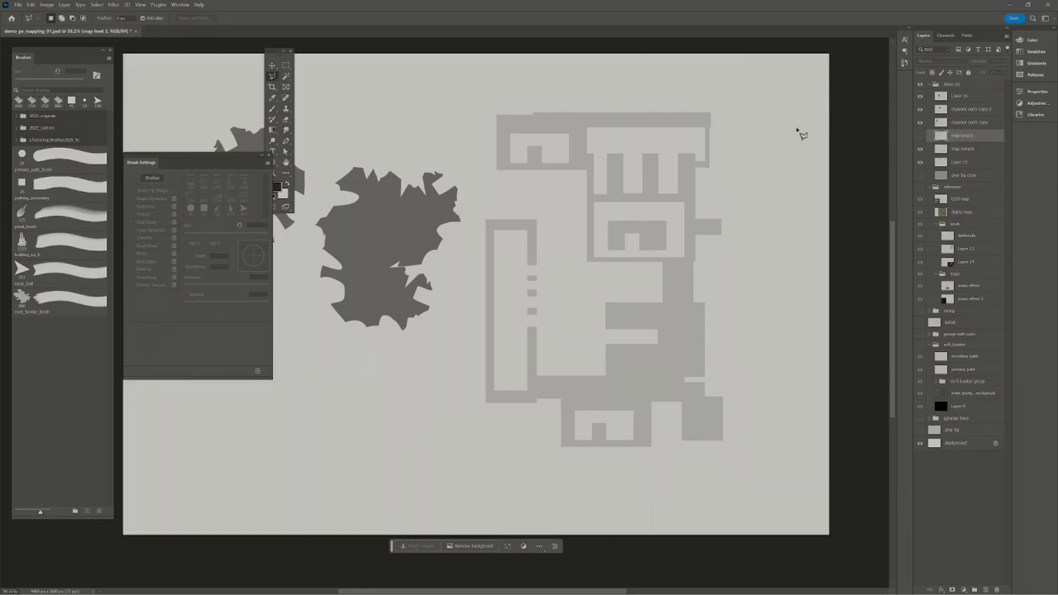
{"action": "left_click_drag", "start_coordinate": [416, 258], "coordinate": [569, 281]}
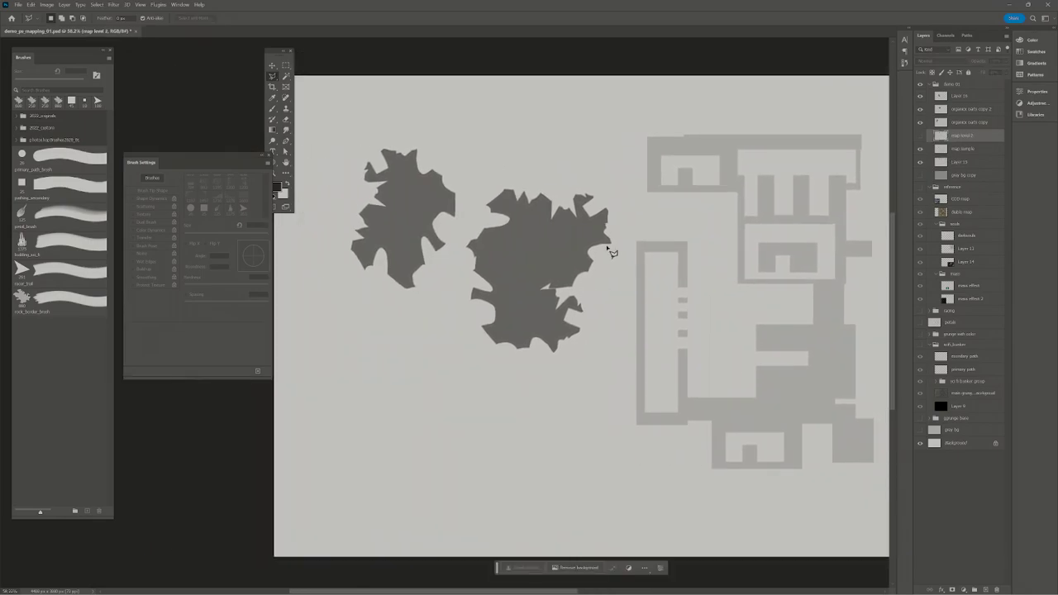
{"action": "key", "text": "v"}
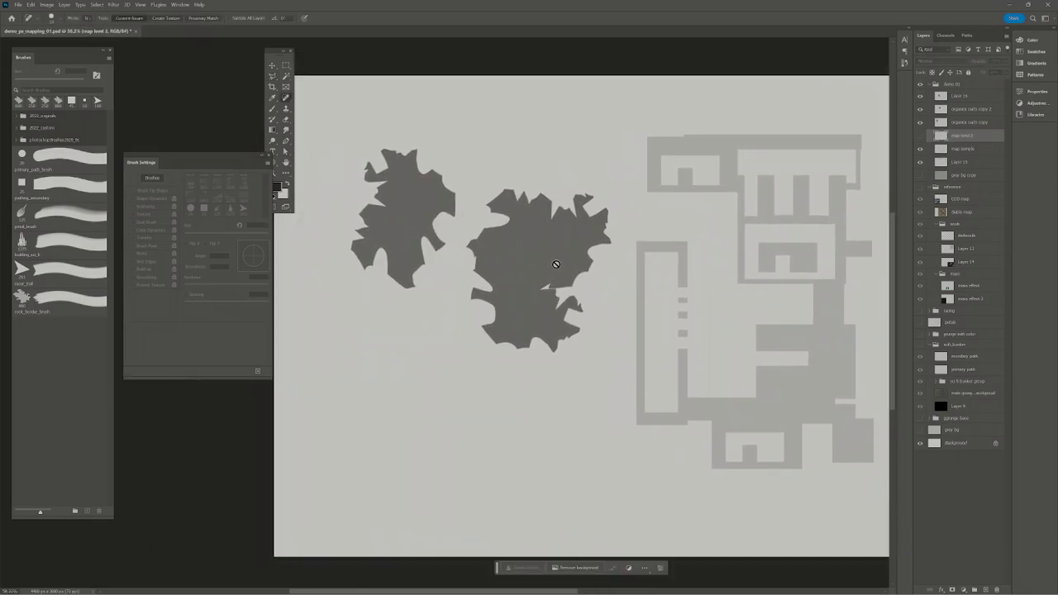
{"action": "left_click_drag", "start_coordinate": [556, 264], "coordinate": [456, 170]}
{"action": "left_click_drag", "start_coordinate": [765, 291], "coordinate": [577, 288]}
Show the reference maps, move the Diablo map up over the Dark Souls map, then hide them again
{"action": "left_click", "coordinate": [919, 186]}
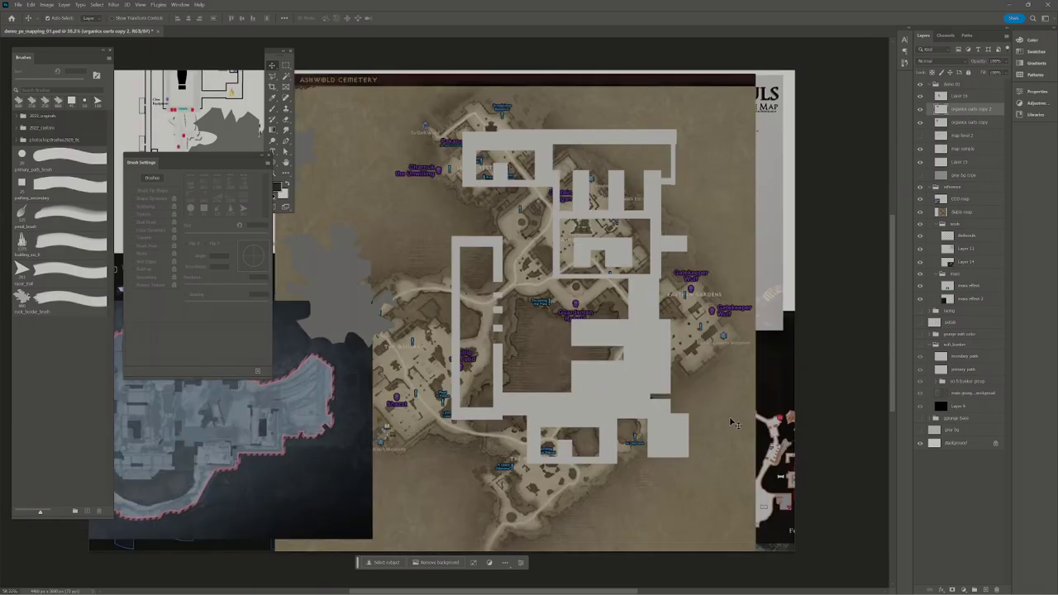
{"action": "left_click_drag", "start_coordinate": [666, 448], "coordinate": [437, 462]}
{"action": "left_click_drag", "start_coordinate": [546, 203], "coordinate": [767, 460]}
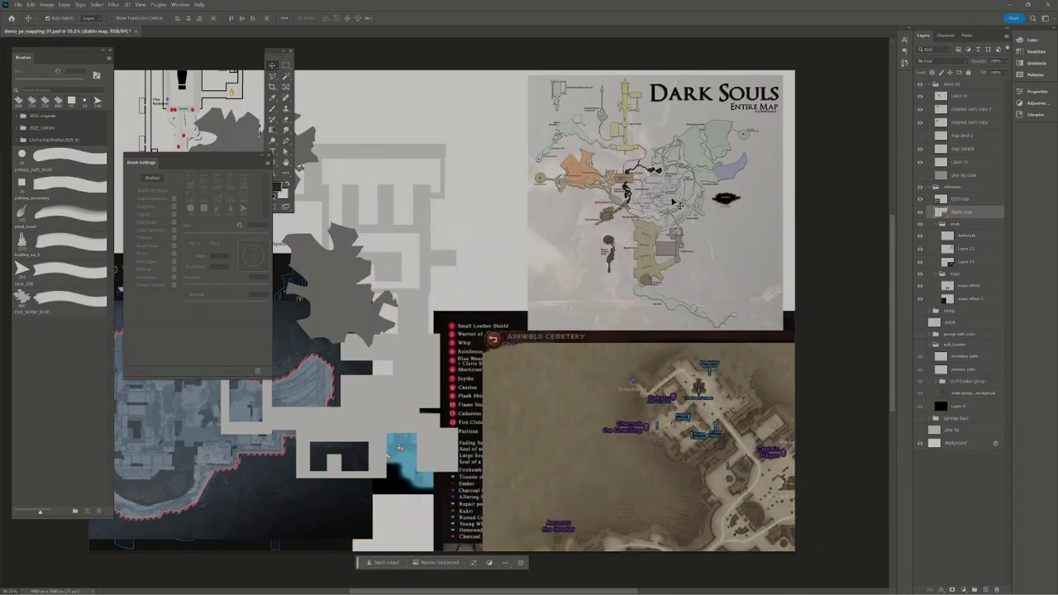
{"action": "left_click_drag", "start_coordinate": [565, 224], "coordinate": [496, 81]}
{"action": "left_click", "coordinate": [920, 187]}
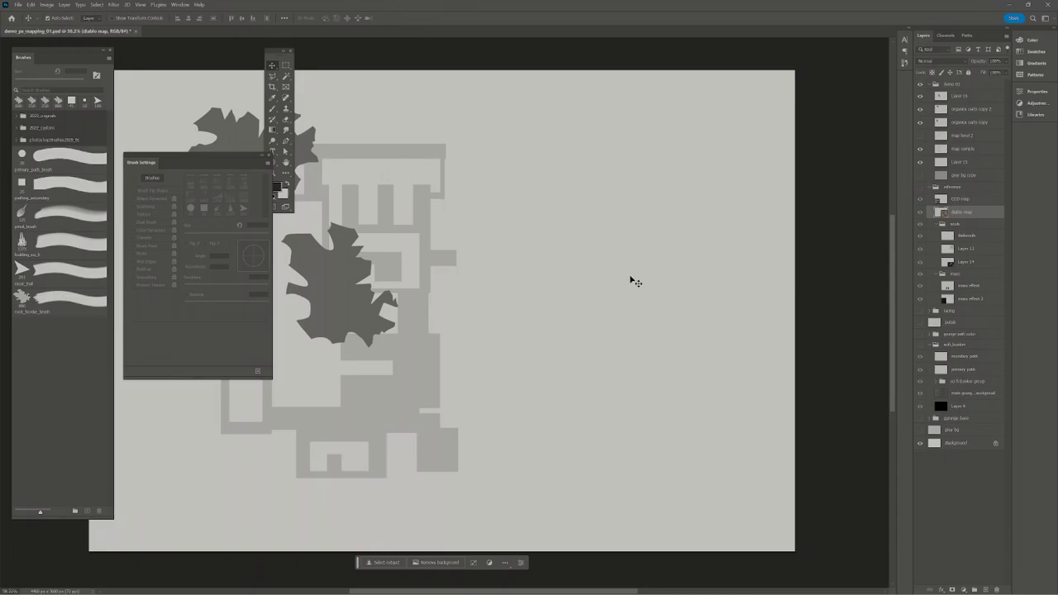
Shift the grey map sample right and stack the rock blobs into one tall rock on the left
{"action": "left_click_drag", "start_coordinate": [365, 306], "coordinate": [623, 279]}
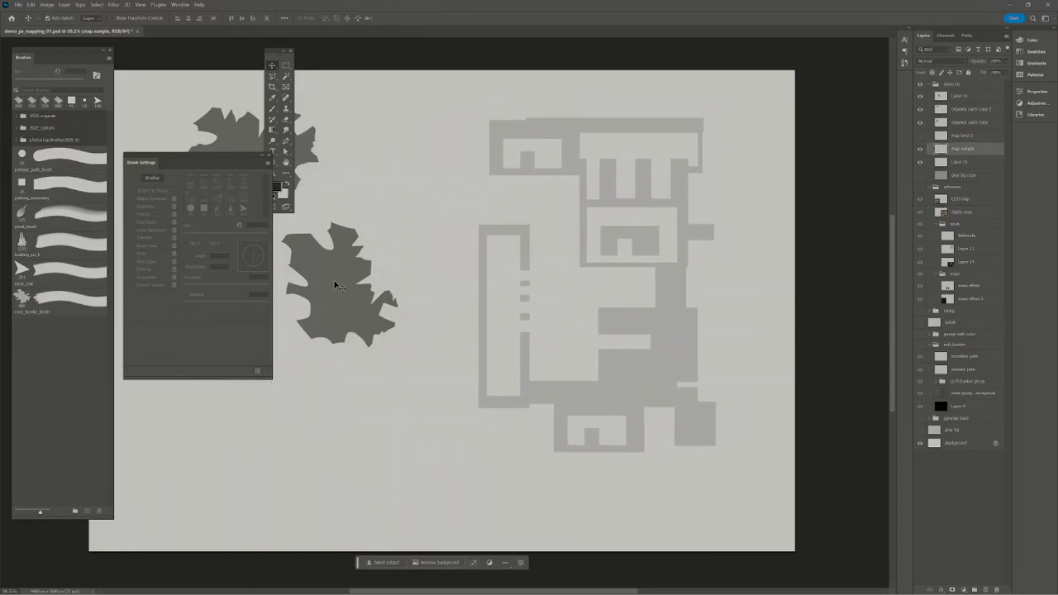
{"action": "left_click_drag", "start_coordinate": [293, 239], "coordinate": [316, 357]}
{"action": "left_click_drag", "start_coordinate": [232, 133], "coordinate": [332, 245]}
{"action": "left_click_drag", "start_coordinate": [351, 355], "coordinate": [332, 254]}
{"action": "left_click_drag", "start_coordinate": [649, 141], "coordinate": [680, 132]}
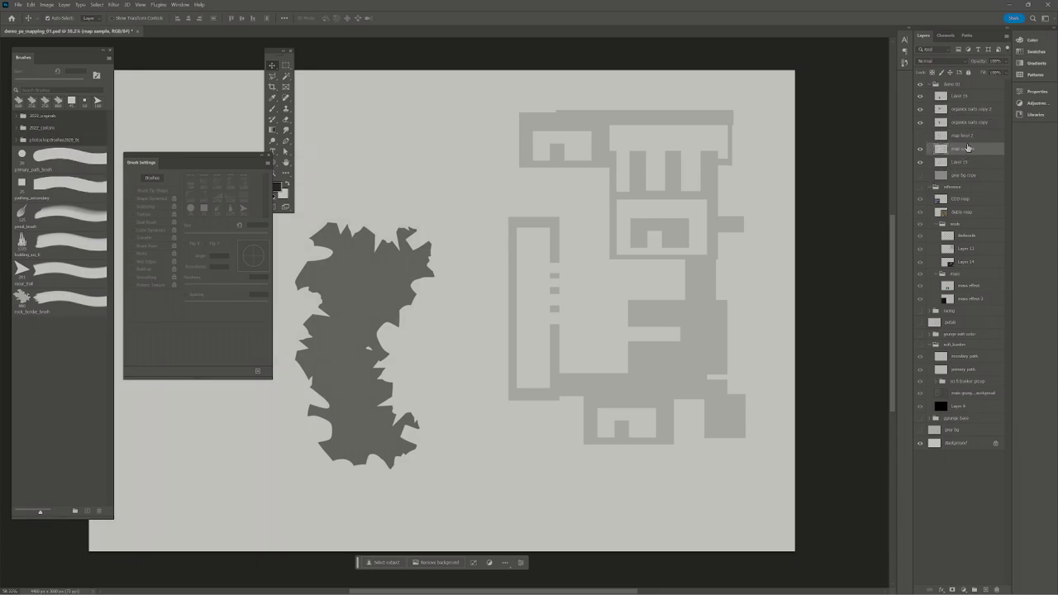
{"action": "mouse_move", "coordinate": [973, 140]}
{"action": "left_mouse_down"}
{"action": "mouse_move", "coordinate": [696, 154]}
{"action": "mouse_move", "coordinate": [633, 171]}
{"action": "mouse_move", "coordinate": [1004, 163]}
{"action": "mouse_move", "coordinate": [957, 162]}
{"action": "mouse_move", "coordinate": [964, 157]}
{"action": "left_mouse_up"}
Open the map sample layer's Blending Options and enable Color Overlay
{"action": "right_click", "coordinate": [957, 150]}
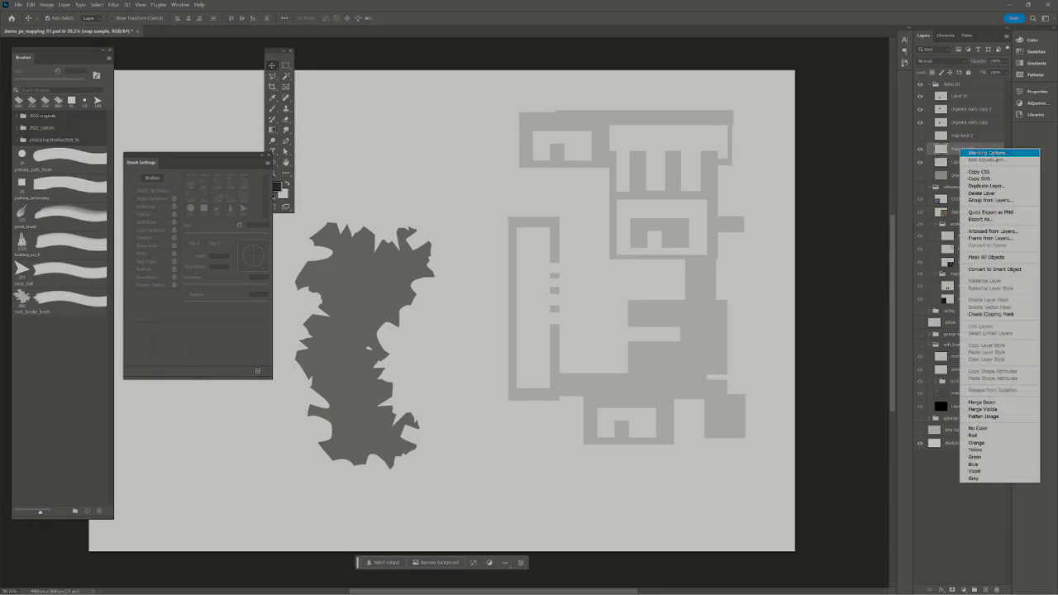
{"action": "left_click", "coordinate": [987, 153]}
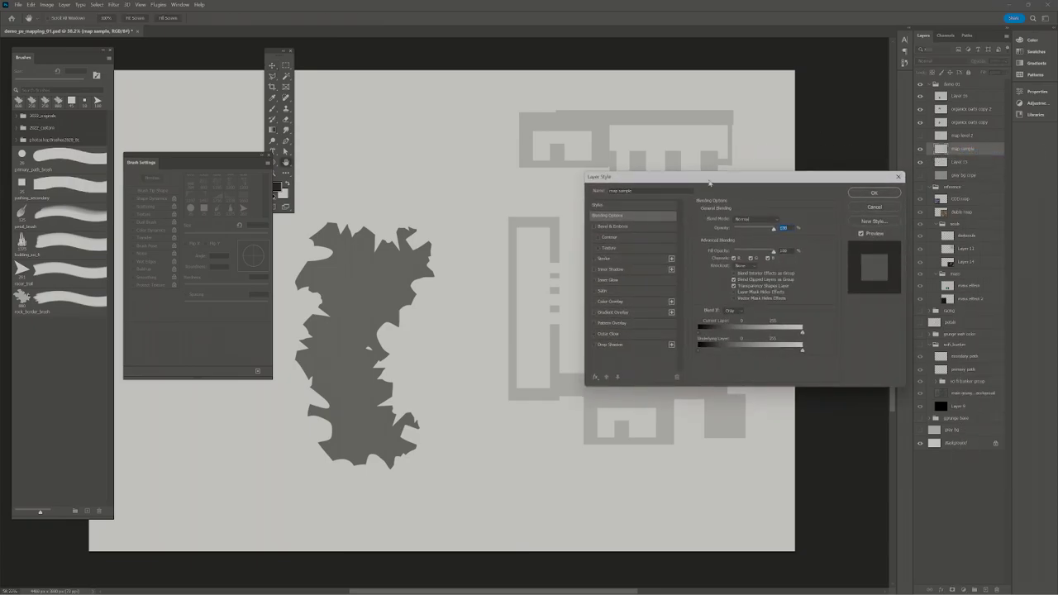
{"action": "left_click_drag", "start_coordinate": [709, 182], "coordinate": [257, 243]}
{"action": "left_click_drag", "start_coordinate": [329, 251], "coordinate": [308, 224]}
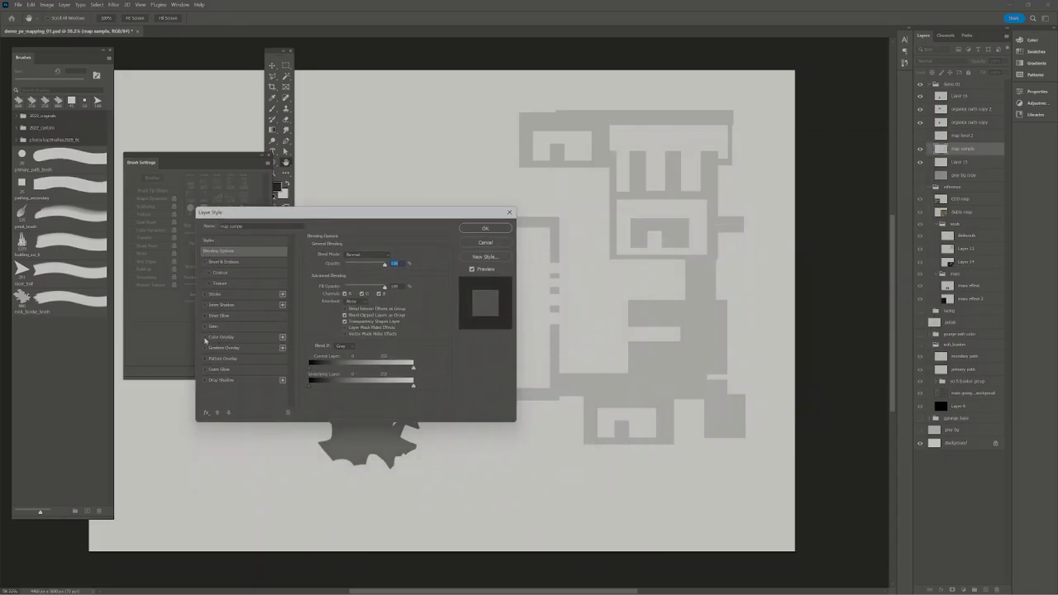
{"action": "left_click", "coordinate": [204, 337]}
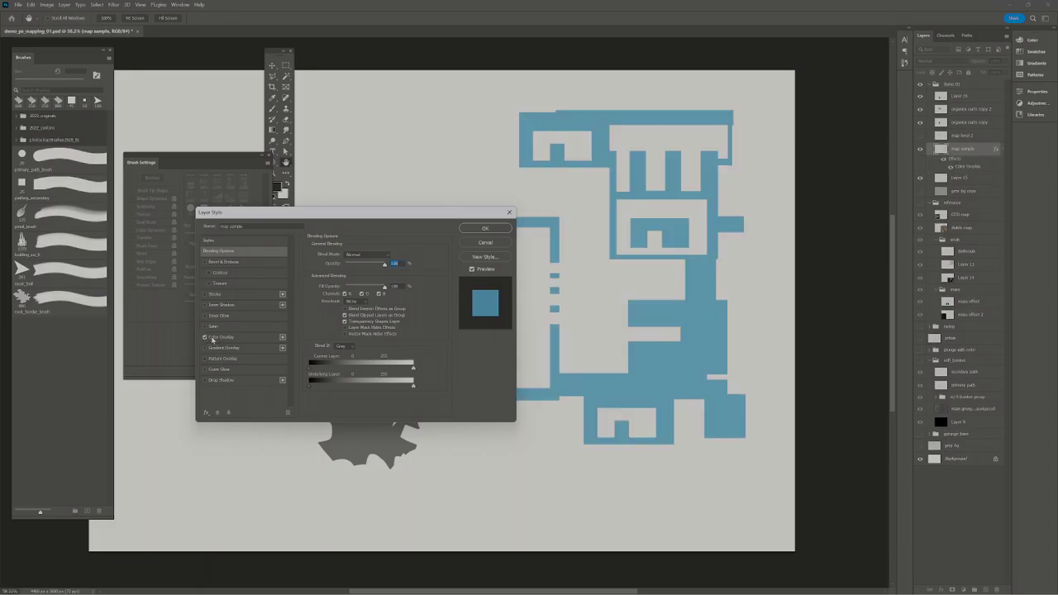
{"action": "left_click", "coordinate": [217, 338]}
Set the overlay colour to light blue 76b4d2 and add a dark Stroke outline
{"action": "left_click", "coordinate": [389, 258]}
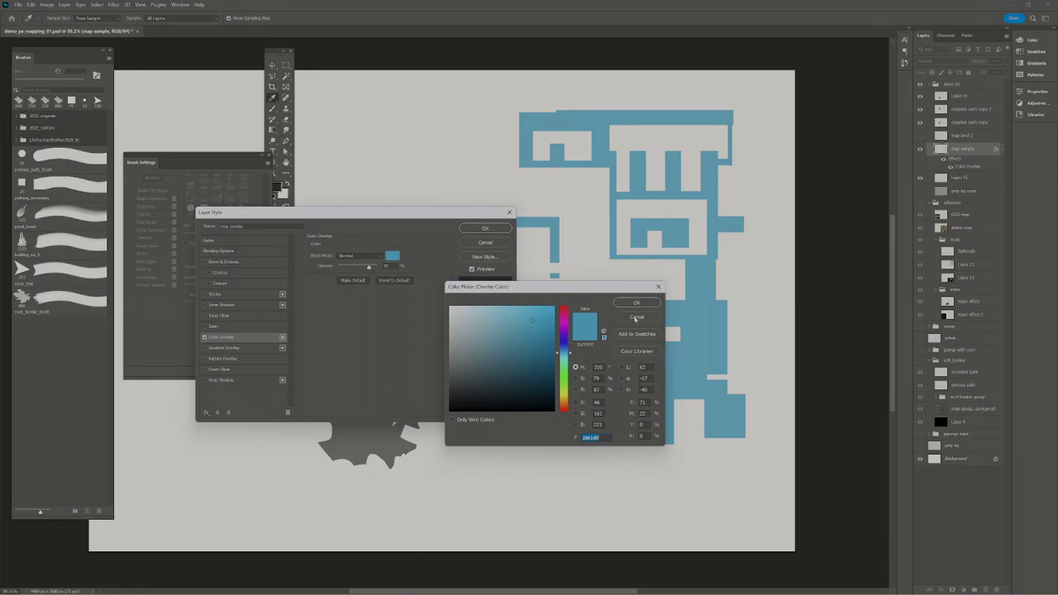
{"action": "left_click", "coordinate": [635, 317]}
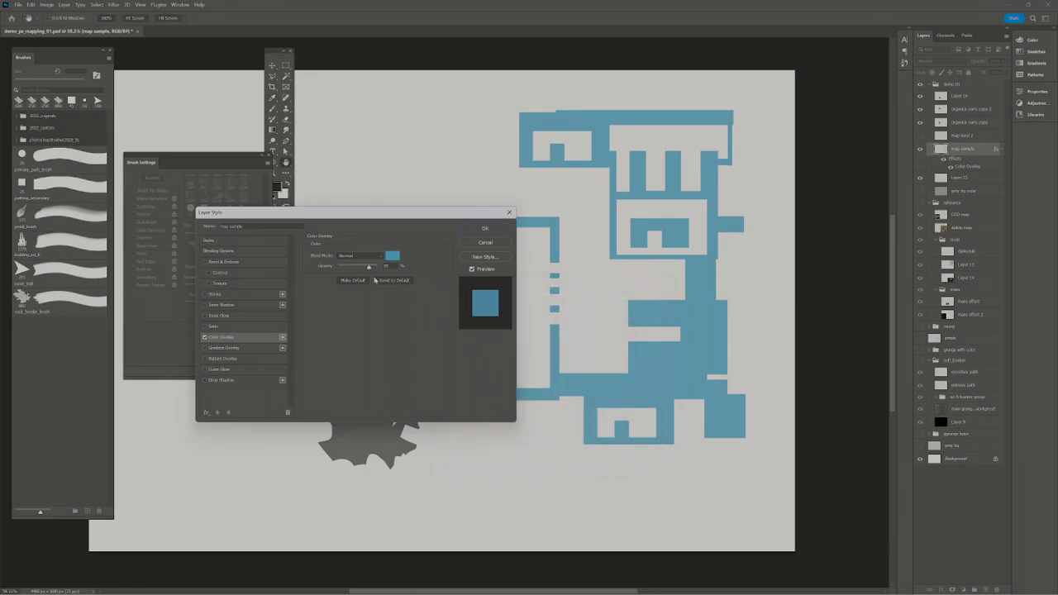
{"action": "left_click", "coordinate": [392, 256]}
{"action": "left_click_drag", "start_coordinate": [501, 327], "coordinate": [526, 319]}
{"action": "left_click", "coordinate": [627, 304]}
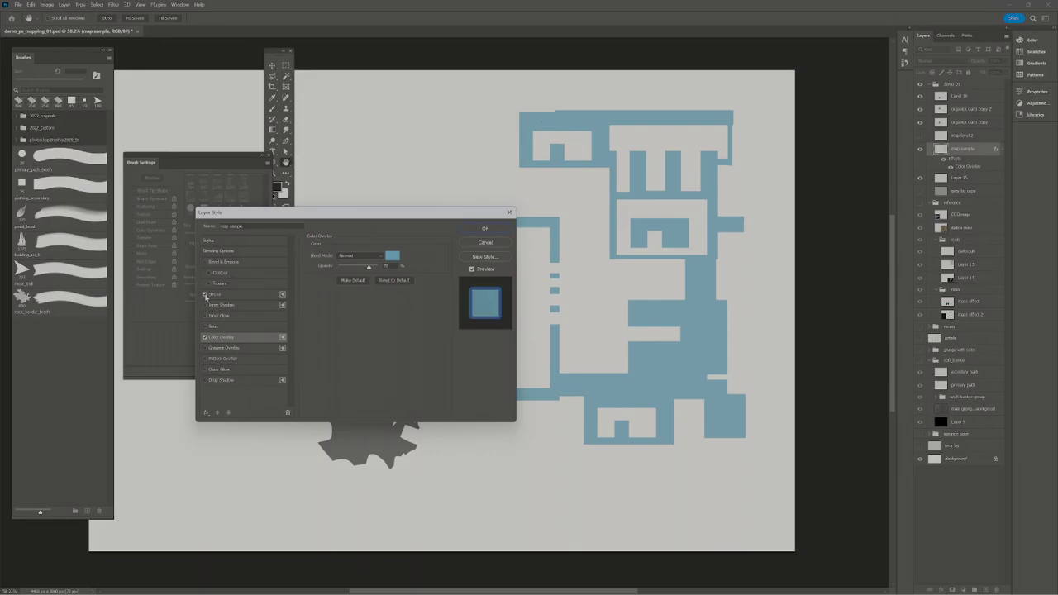
{"action": "left_click", "coordinate": [213, 295]}
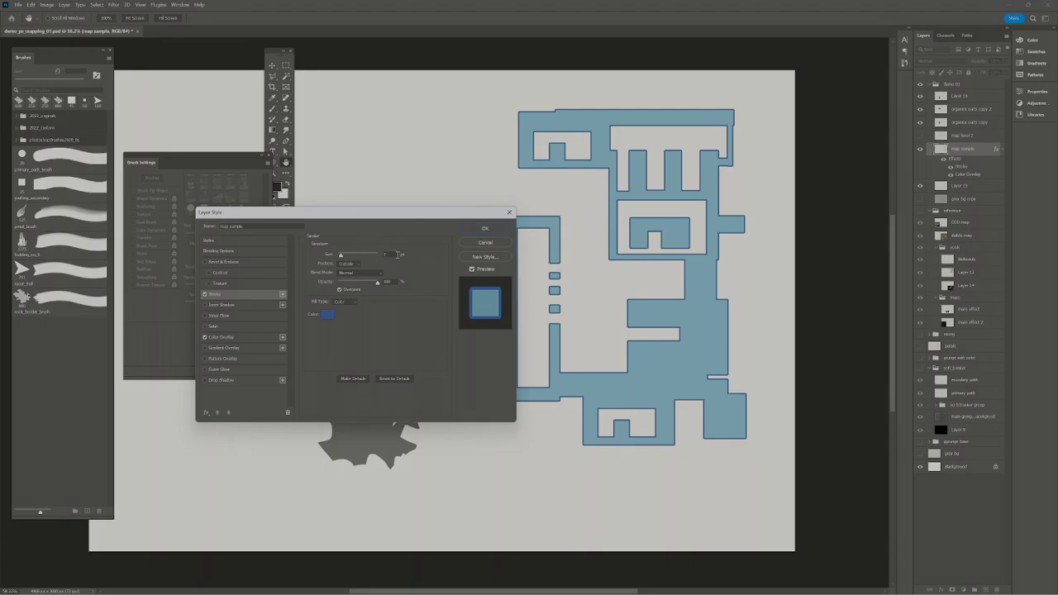
{"action": "left_click", "coordinate": [510, 214]}
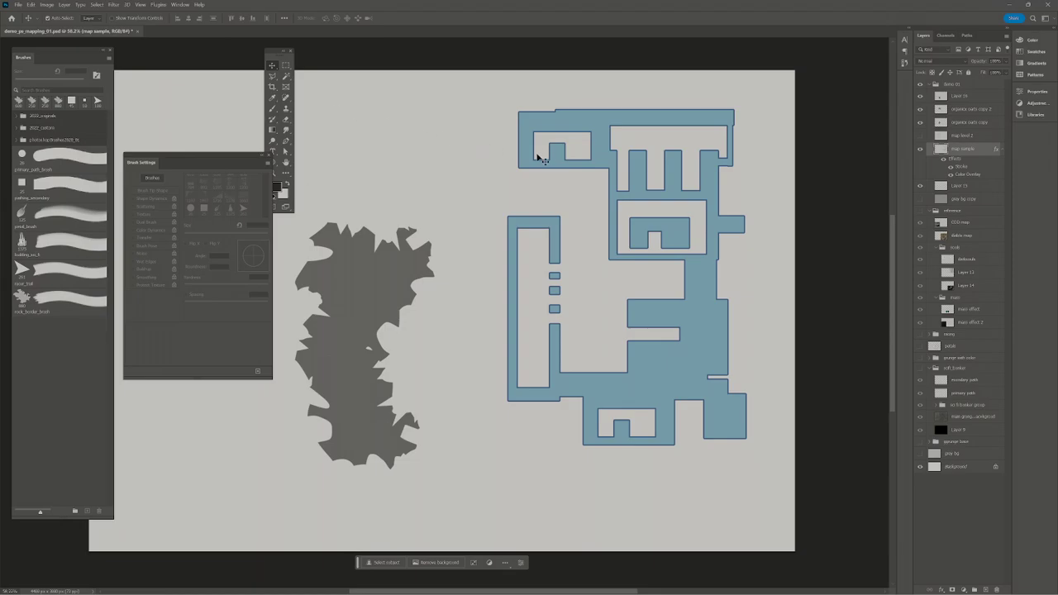
Switch off the map's Color Overlay and sample the map's light grey as the foreground colour
{"action": "key", "text": "m"}
{"action": "left_click", "coordinate": [951, 174]}
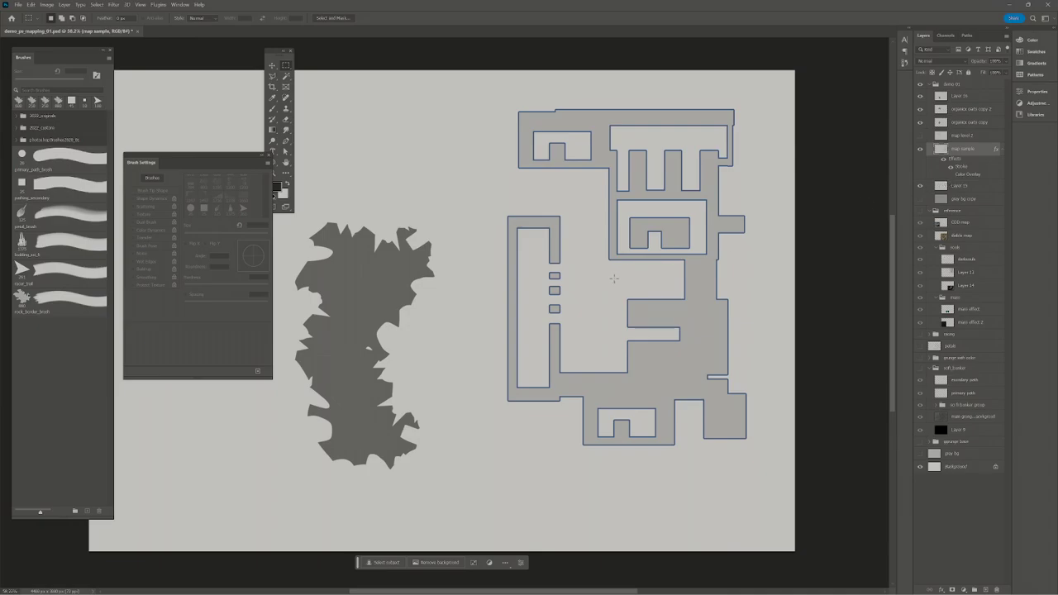
{"action": "key", "text": "i"}
{"action": "left_click", "coordinate": [699, 302]}
{"action": "key", "text": "m"}
{"action": "left_click_drag", "start_coordinate": [225, 156], "coordinate": [196, 148]}
{"action": "key", "text": "i"}
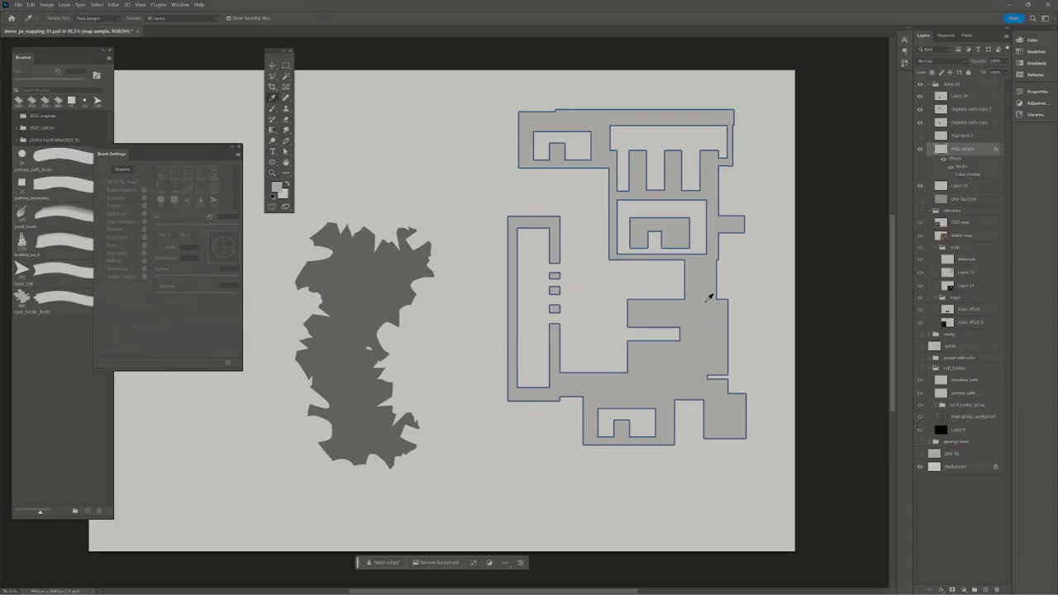
{"action": "left_click", "coordinate": [378, 279]}
{"action": "left_click", "coordinate": [667, 339]}
{"action": "key", "text": "m"}
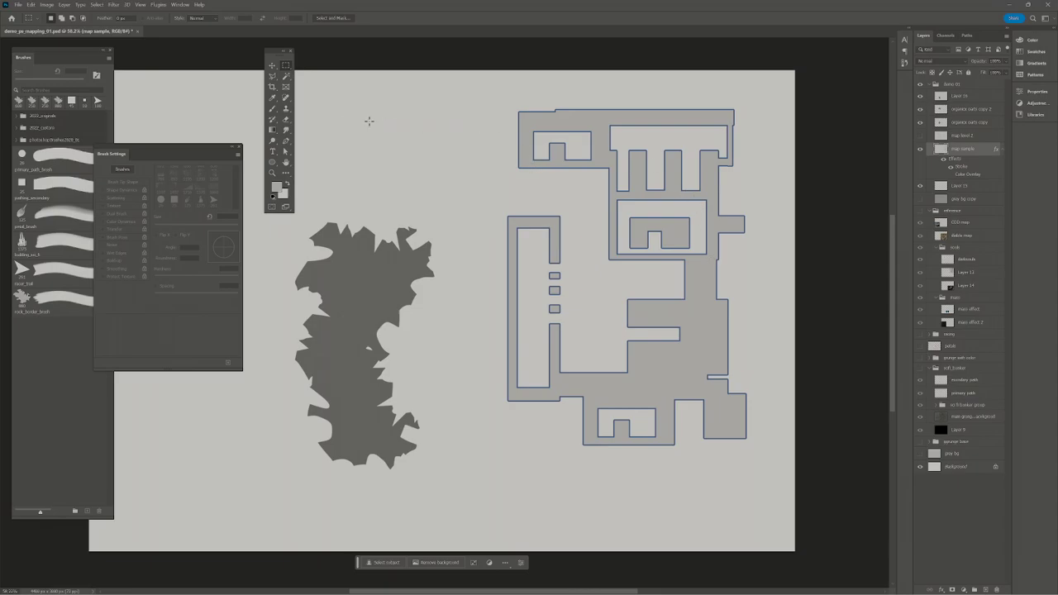
Select a notched corridor across the top-left plus a vertical room below it
{"action": "left_click_drag", "start_coordinate": [340, 116], "coordinate": [522, 128]}
{"action": "left_click_drag", "start_coordinate": [354, 109], "coordinate": [483, 121]}
{"action": "left_click_drag", "start_coordinate": [489, 109], "coordinate": [519, 122]}
{"action": "left_click_drag", "start_coordinate": [317, 103], "coordinate": [316, 103]}
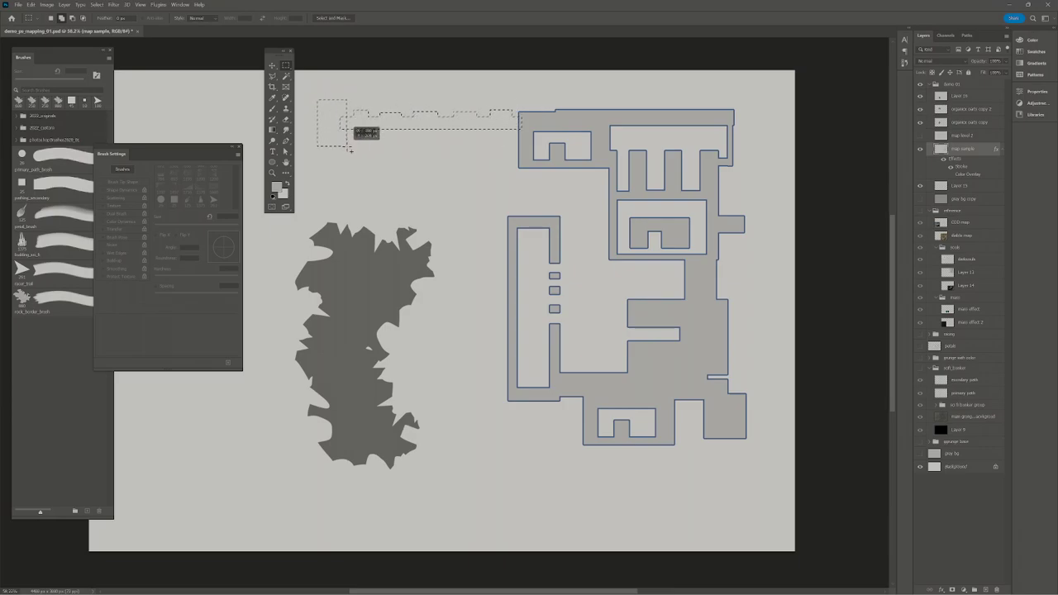
{"action": "left_click_drag", "start_coordinate": [346, 156], "coordinate": [345, 208]}
Add a long bottom corridor joined to the map, fill the selection with grey, and deselect
{"action": "left_click_drag", "start_coordinate": [348, 493], "coordinate": [748, 544]}
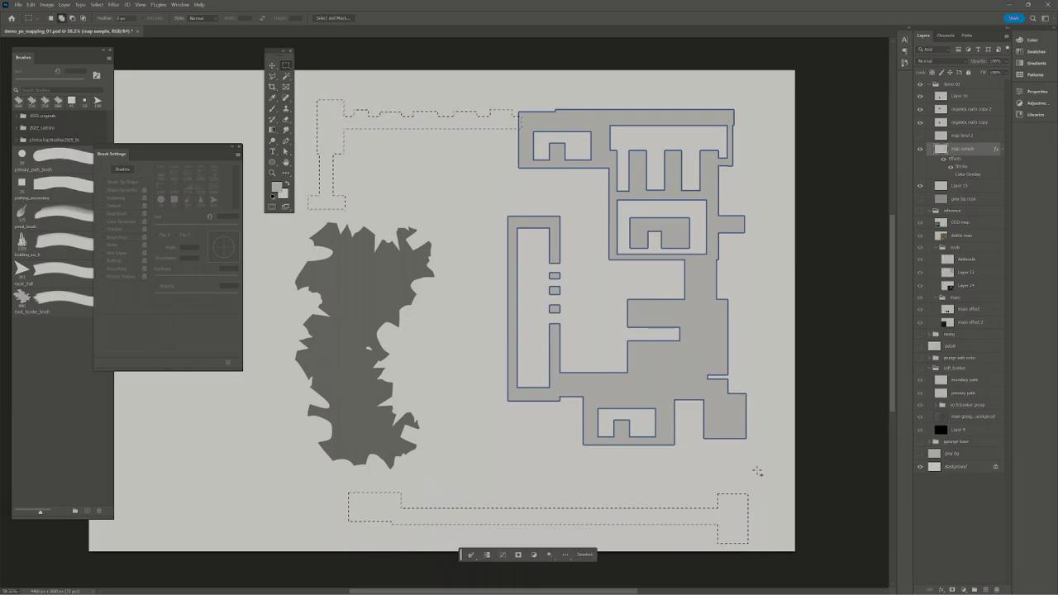
{"action": "left_click_drag", "start_coordinate": [730, 427], "coordinate": [740, 496]}
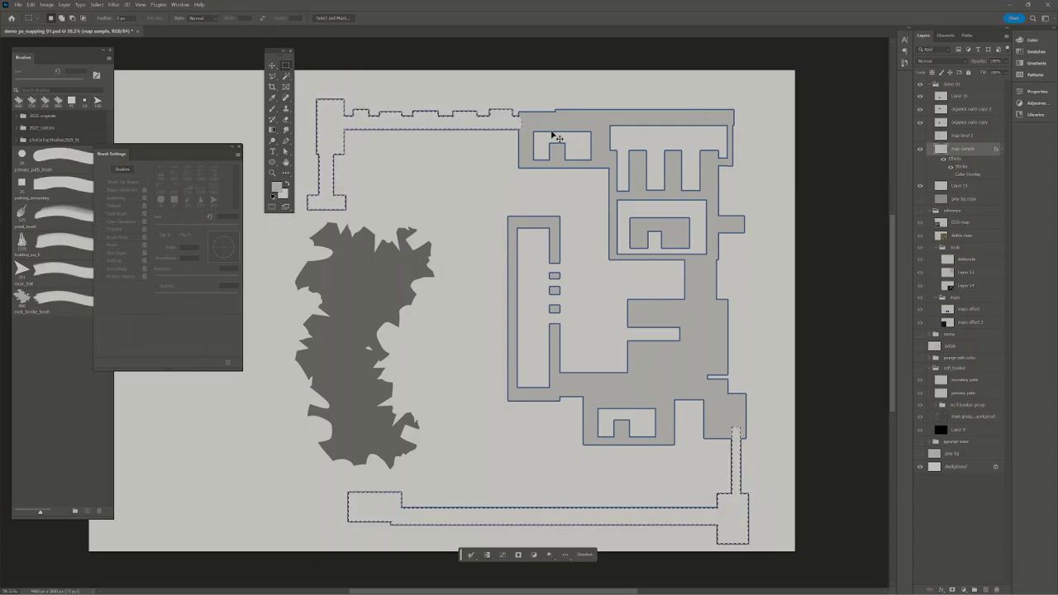
{"action": "key", "text": "alt+BackSpace"}
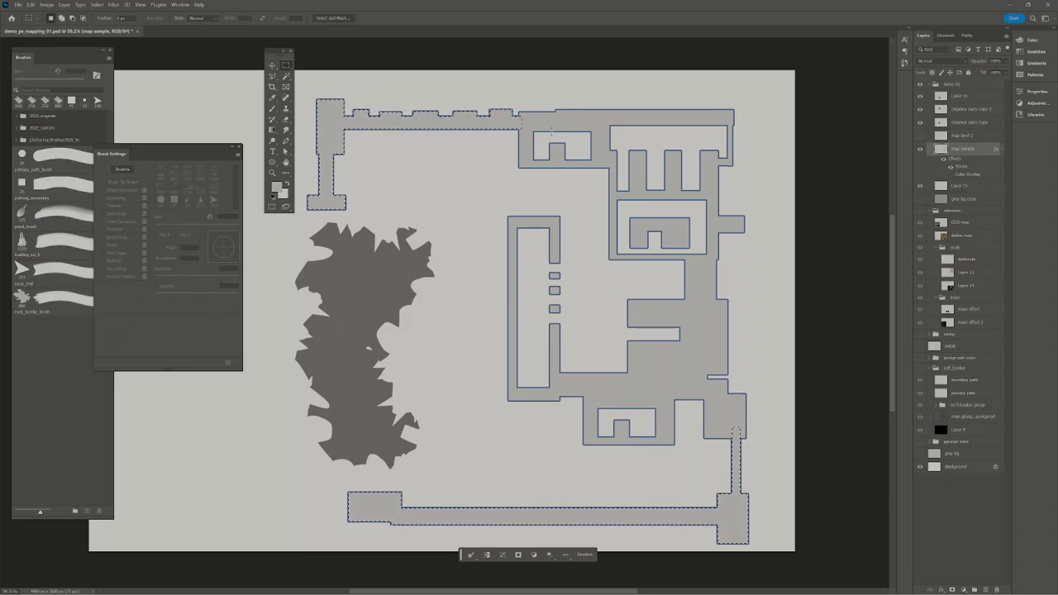
{"action": "key", "text": "ctrl+d"}
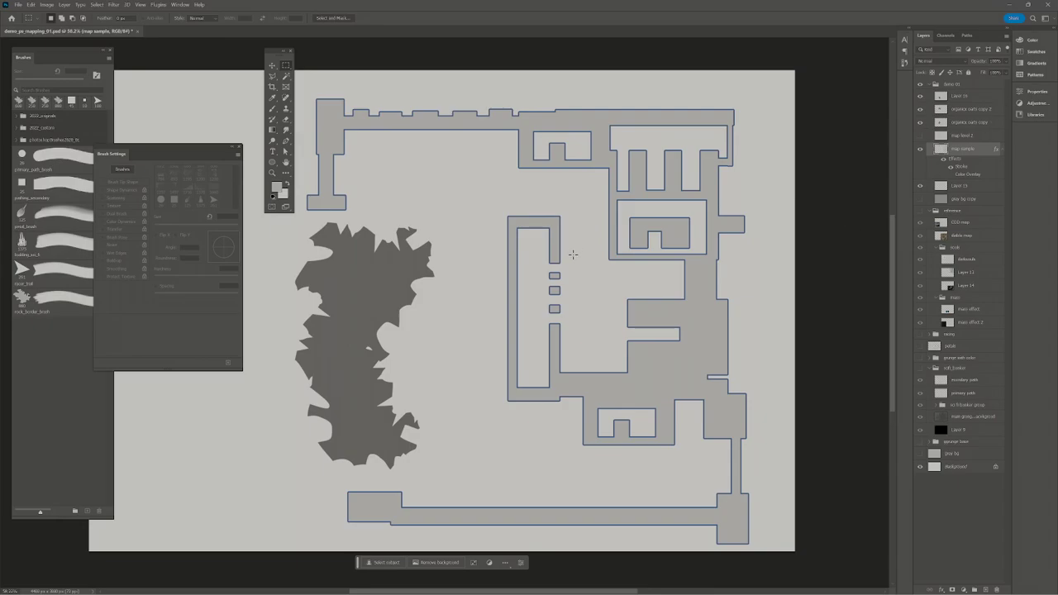
Marquee and fill small grey rooms on the left and right sides of the map
{"action": "left_click_drag", "start_coordinate": [440, 176], "coordinate": [464, 218]}
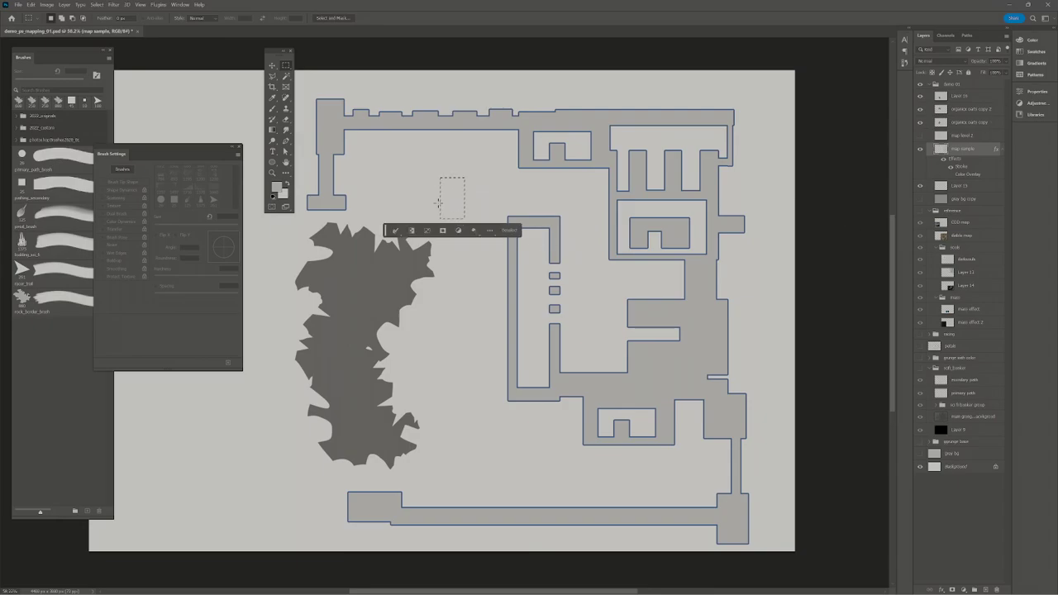
{"action": "key", "text": "alt+BackSpace"}
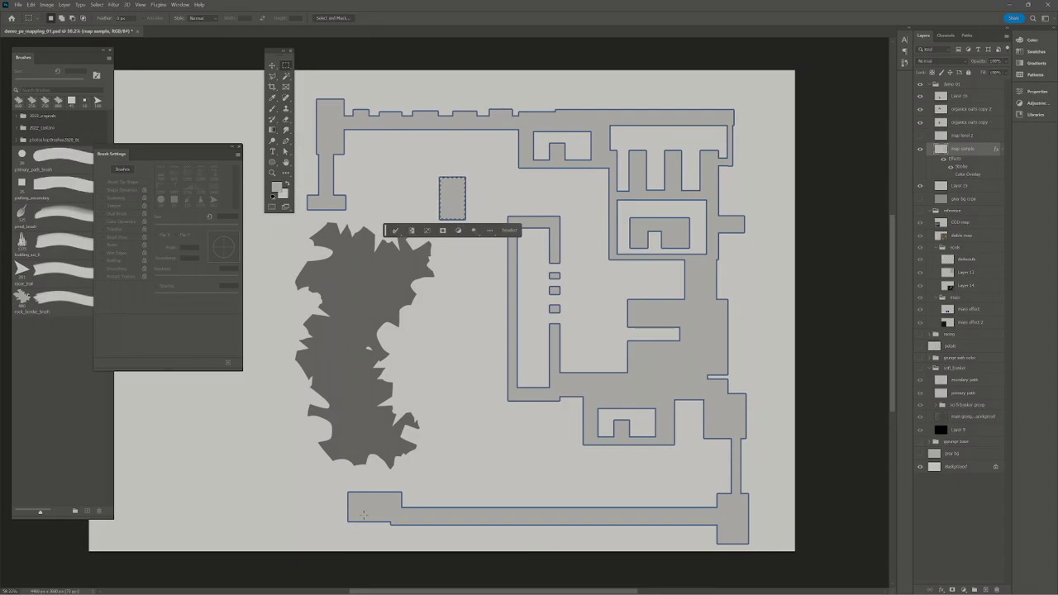
{"action": "left_click_drag", "start_coordinate": [401, 521], "coordinate": [426, 534]}
{"action": "left_click_drag", "start_coordinate": [451, 292], "coordinate": [498, 329]}
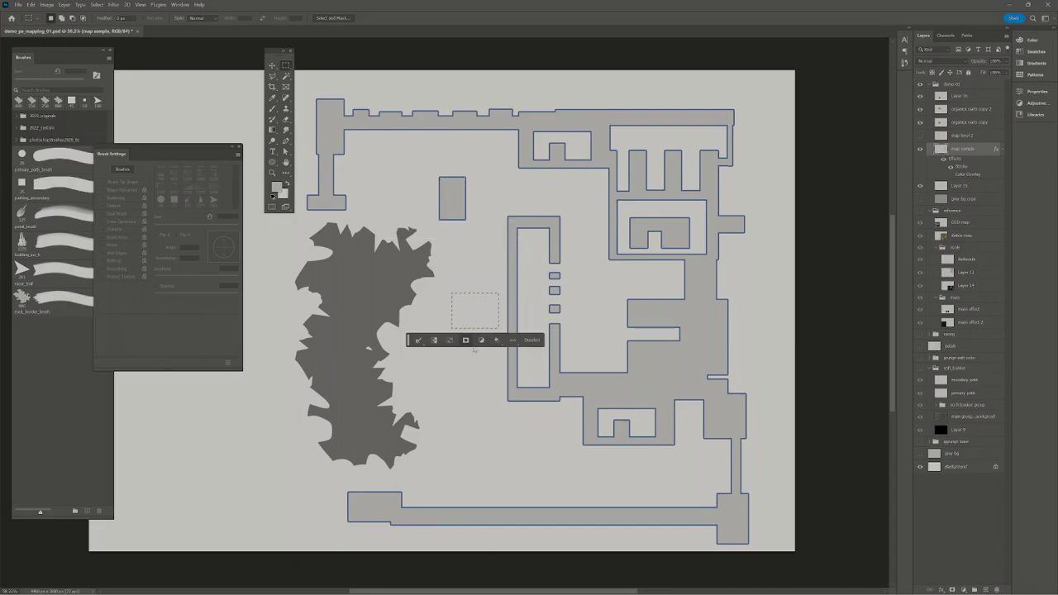
{"action": "key", "text": "alt+BackSpace"}
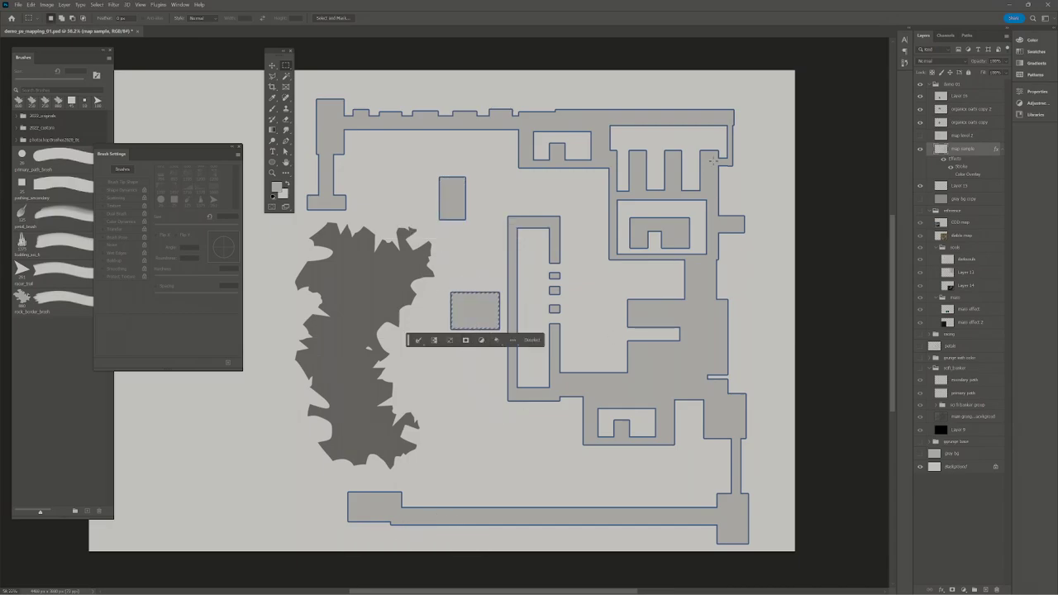
{"action": "left_click_drag", "start_coordinate": [785, 173], "coordinate": [737, 258]}
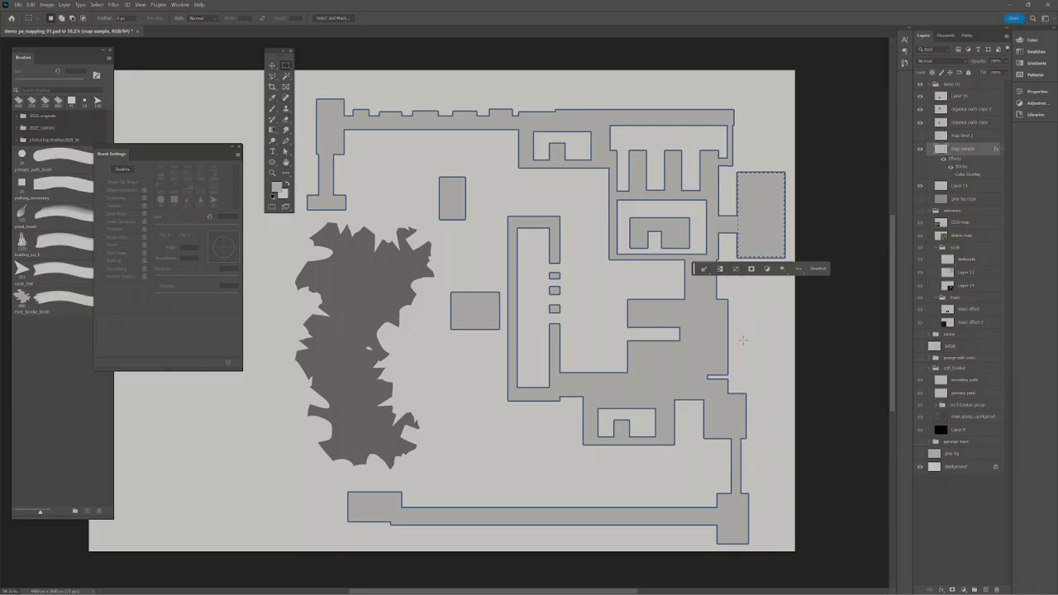
{"action": "key", "text": "alt+BackSpace"}
{"action": "left_click_drag", "start_coordinate": [772, 362], "coordinate": [742, 438]}
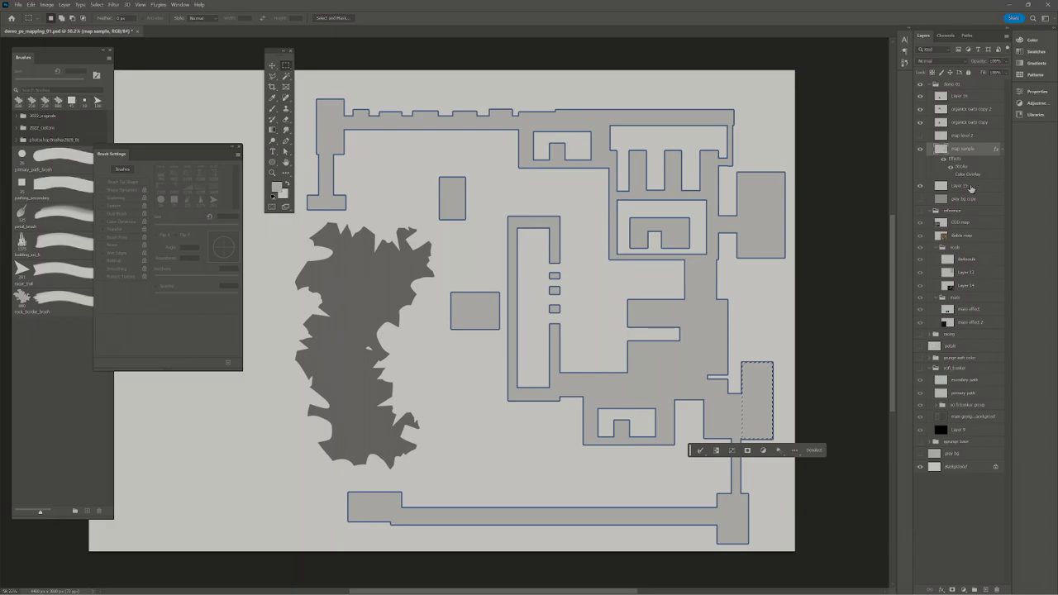
Turn the grunge texture and blue map layer groups back on
{"action": "left_click", "coordinate": [919, 369]}
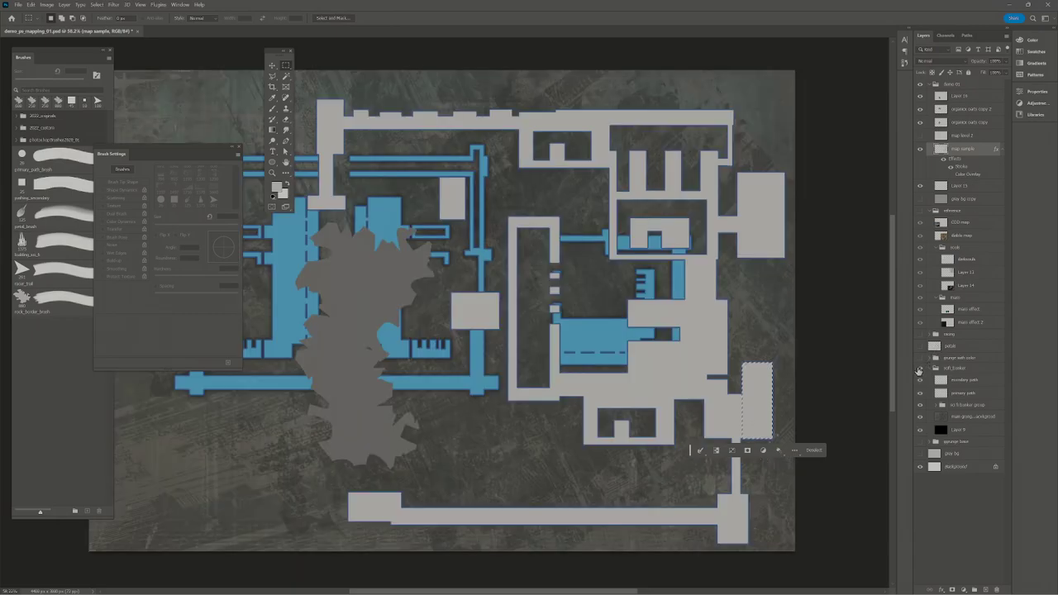
{"action": "left_click", "coordinate": [919, 369]}
{"action": "left_click", "coordinate": [919, 369]}
{"action": "left_click", "coordinate": [920, 406]}
{"action": "key", "text": "alt+Tab"}
Look over the LevDes Mapping Process deck's 121 location ideas slide, then return to Photoshop
{"action": "key", "text": "Tab"}
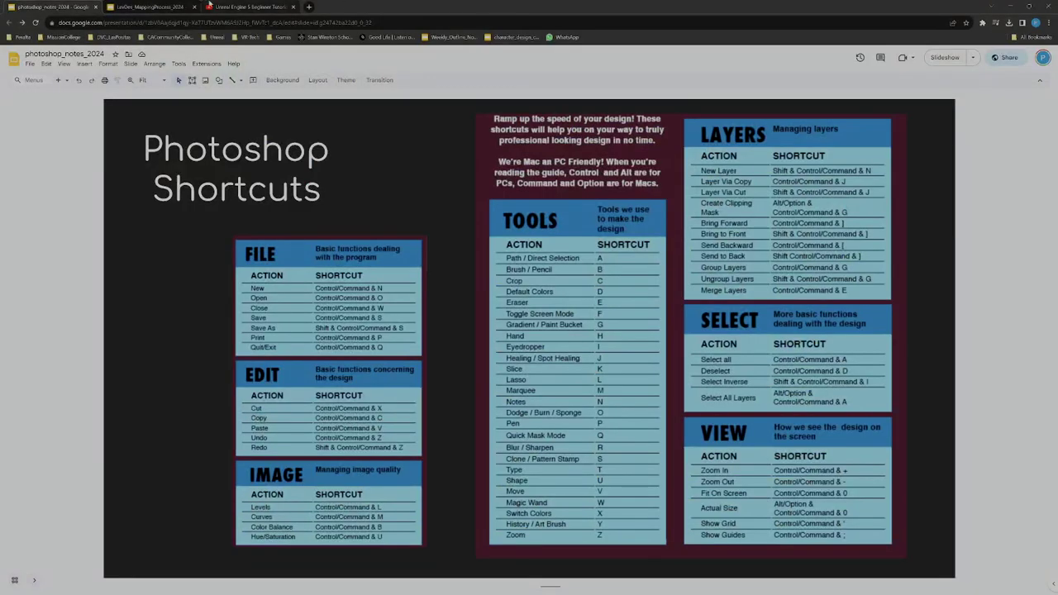
{"action": "left_click", "coordinate": [149, 7]}
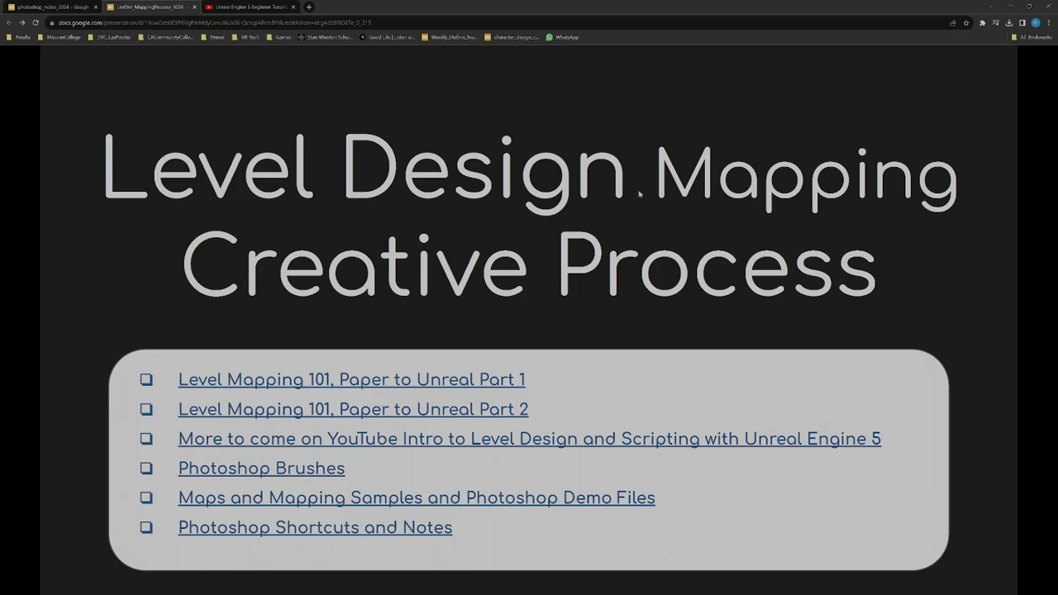
{"action": "key", "text": "Right"}
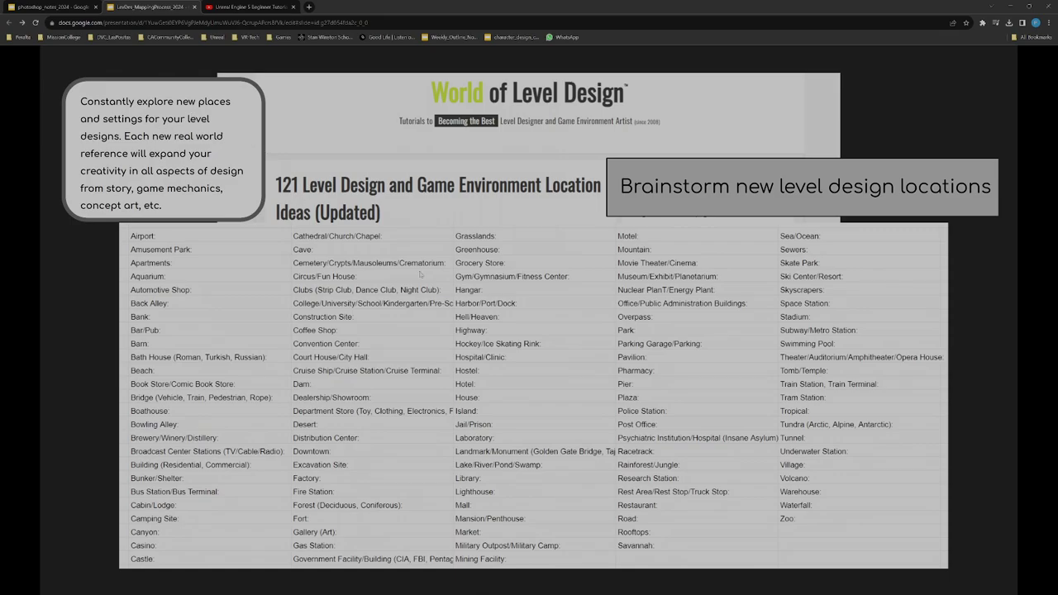
{"action": "key", "text": "alt+Tab"}
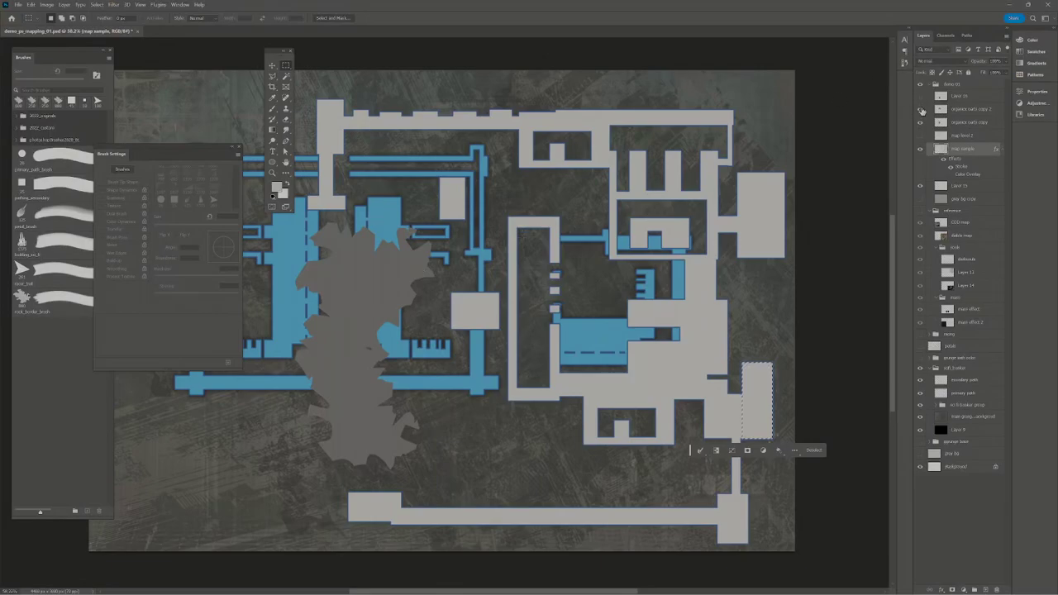
Hide the organic parts copy layers and select the map sample layer
{"action": "mouse_move", "coordinate": [920, 109]}
{"action": "left_mouse_down"}
{"action": "mouse_move", "coordinate": [921, 123]}
{"action": "mouse_move", "coordinate": [921, 97]}
{"action": "left_mouse_up"}
{"action": "left_click", "coordinate": [940, 96]}
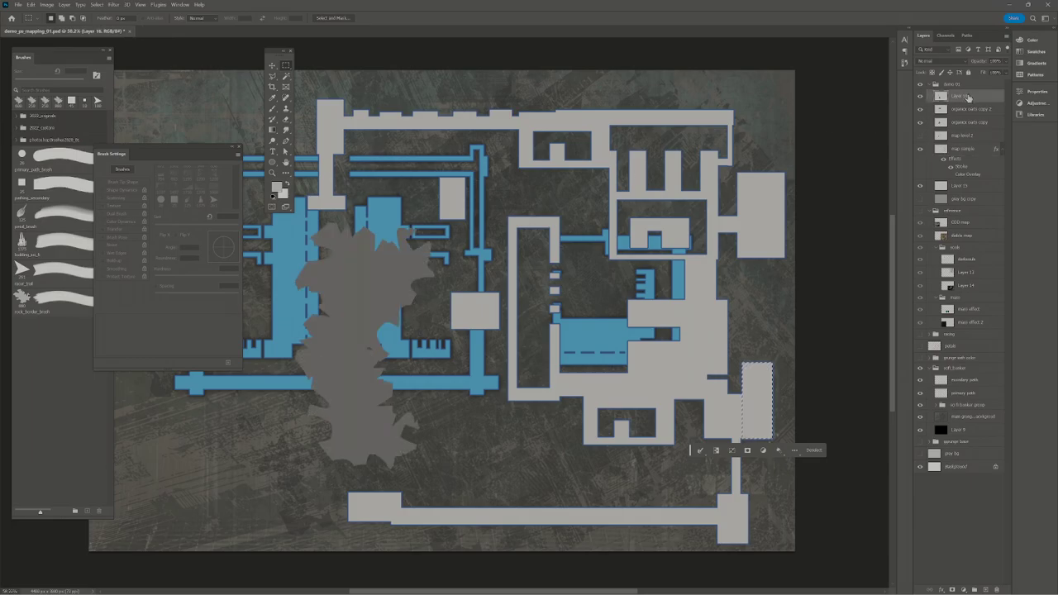
{"action": "left_click", "coordinate": [970, 149]}
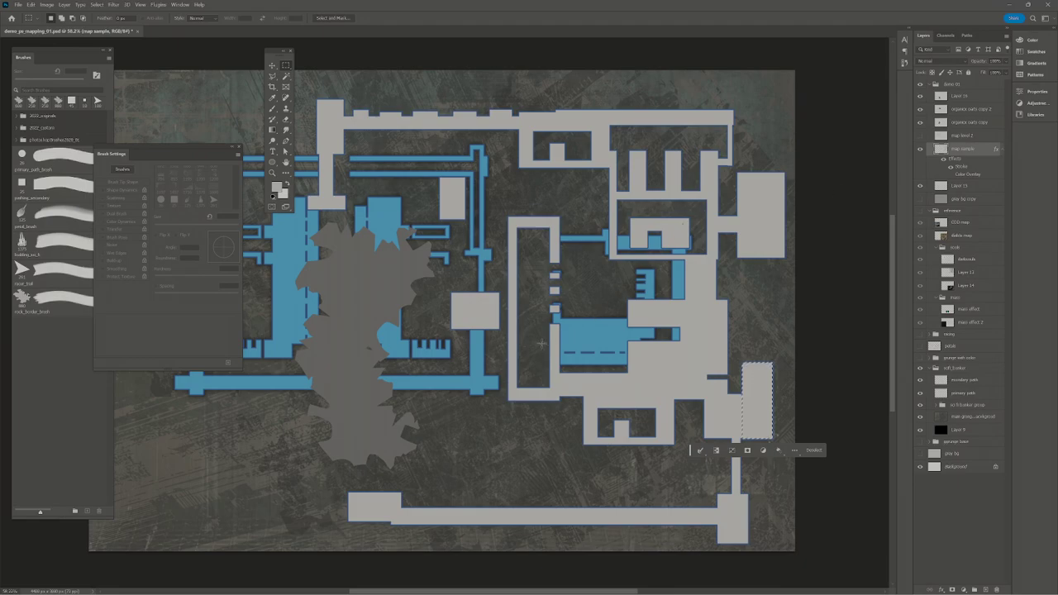
Save map sample's layer effects as a new style named 'building style'
{"action": "double_click", "coordinate": [995, 152]}
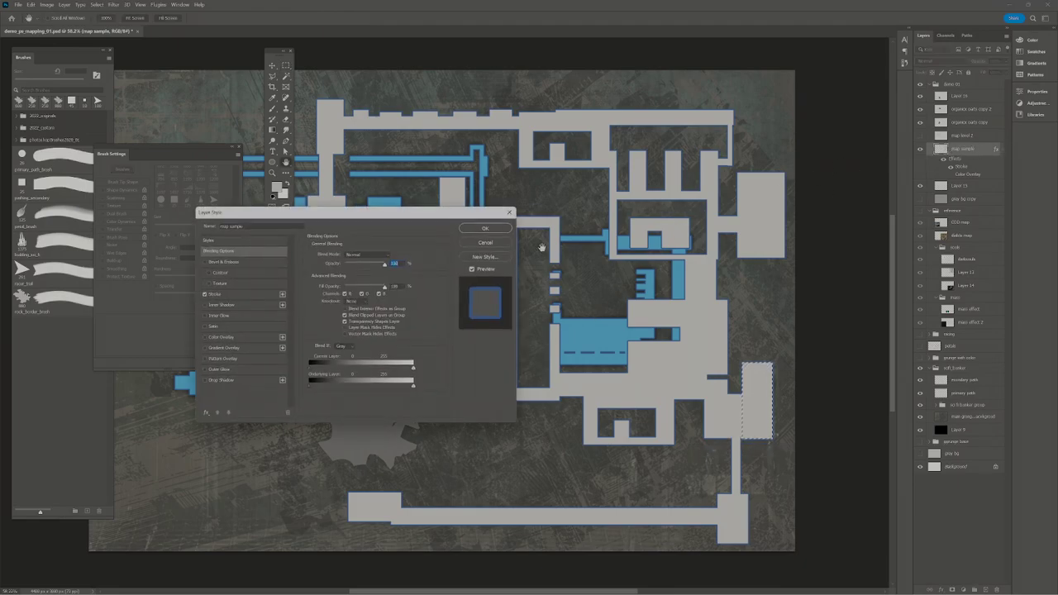
{"action": "left_click_drag", "start_coordinate": [351, 225], "coordinate": [570, 185]}
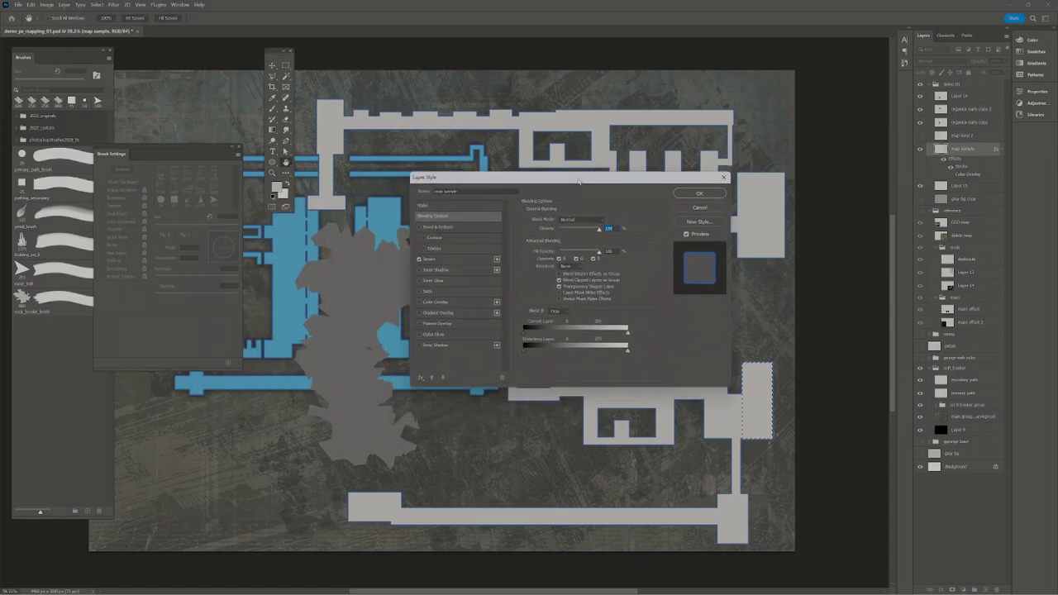
{"action": "left_click", "coordinate": [704, 217]}
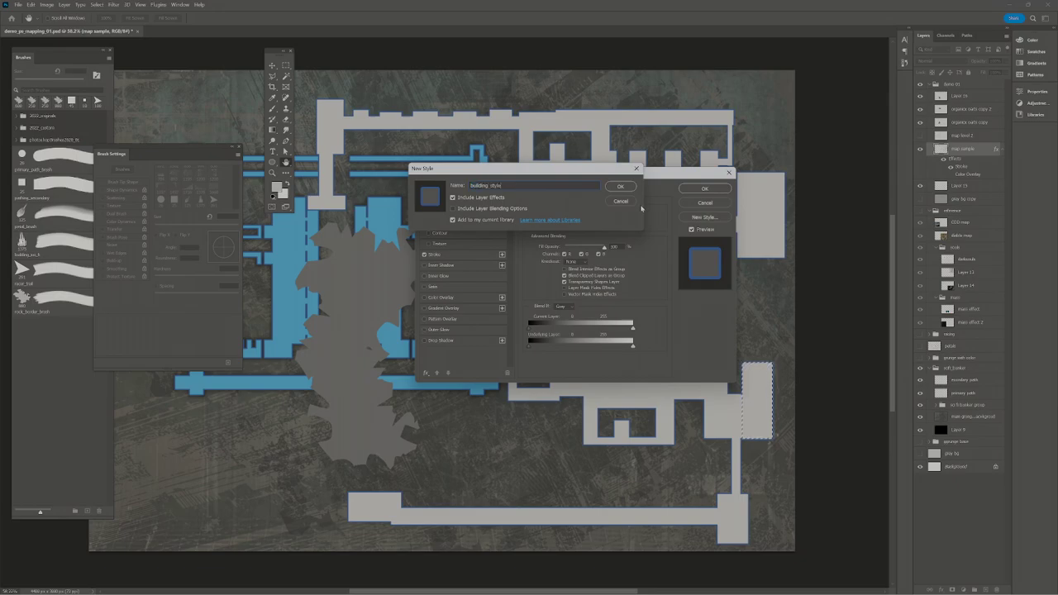
{"action": "left_click", "coordinate": [620, 186]}
{"action": "left_click", "coordinate": [452, 201]}
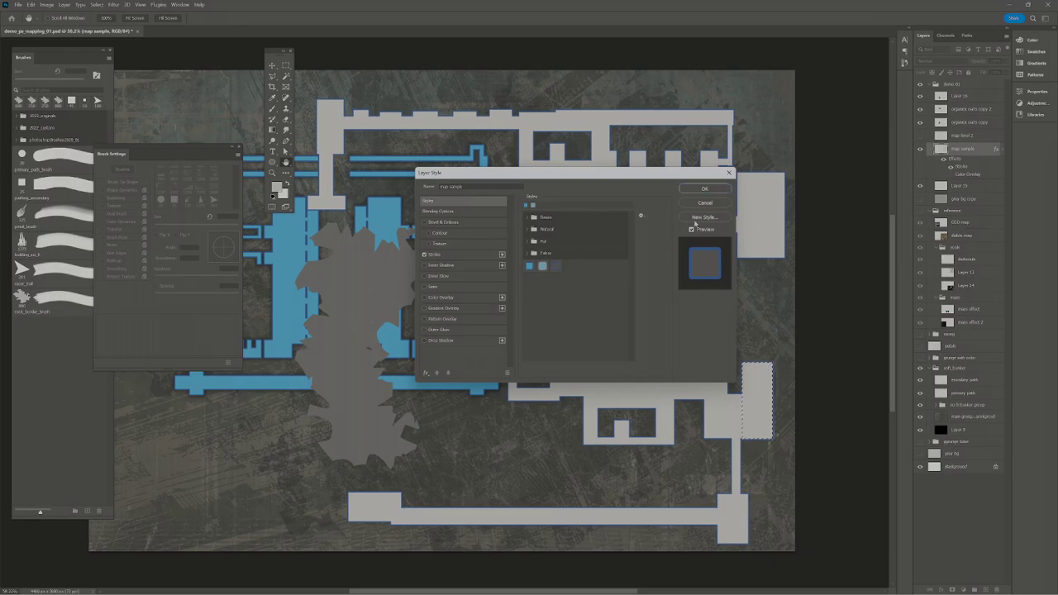
{"action": "left_click", "coordinate": [704, 188]}
Move the copied rock blob down-right and apply the saved building style to it
{"action": "key", "text": "v"}
{"action": "left_click_drag", "start_coordinate": [352, 322], "coordinate": [507, 418]}
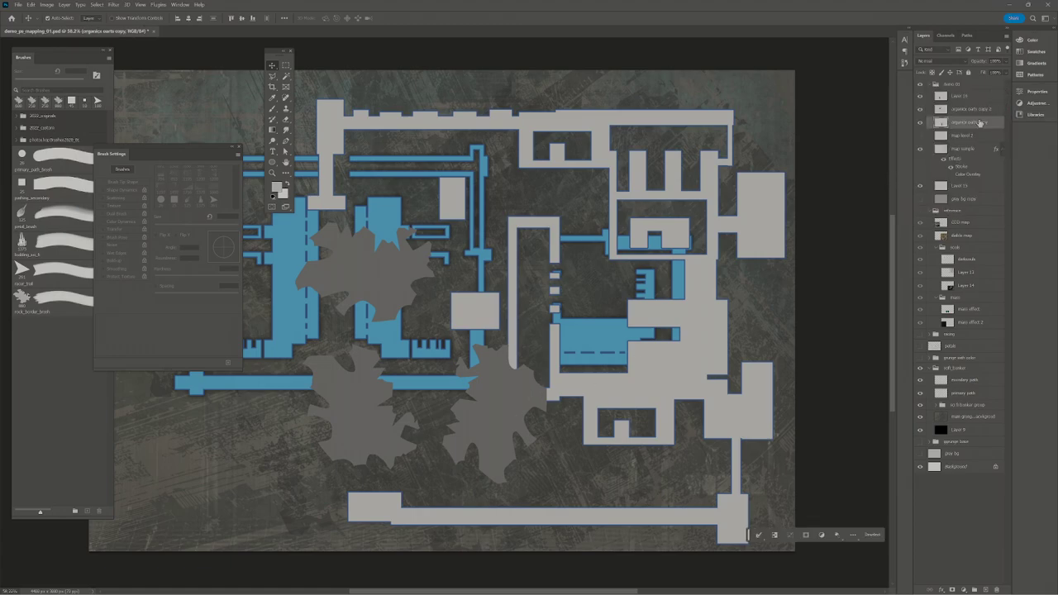
{"action": "right_click", "coordinate": [969, 124]}
{"action": "left_click", "coordinate": [994, 128]}
{"action": "left_click", "coordinate": [457, 201]}
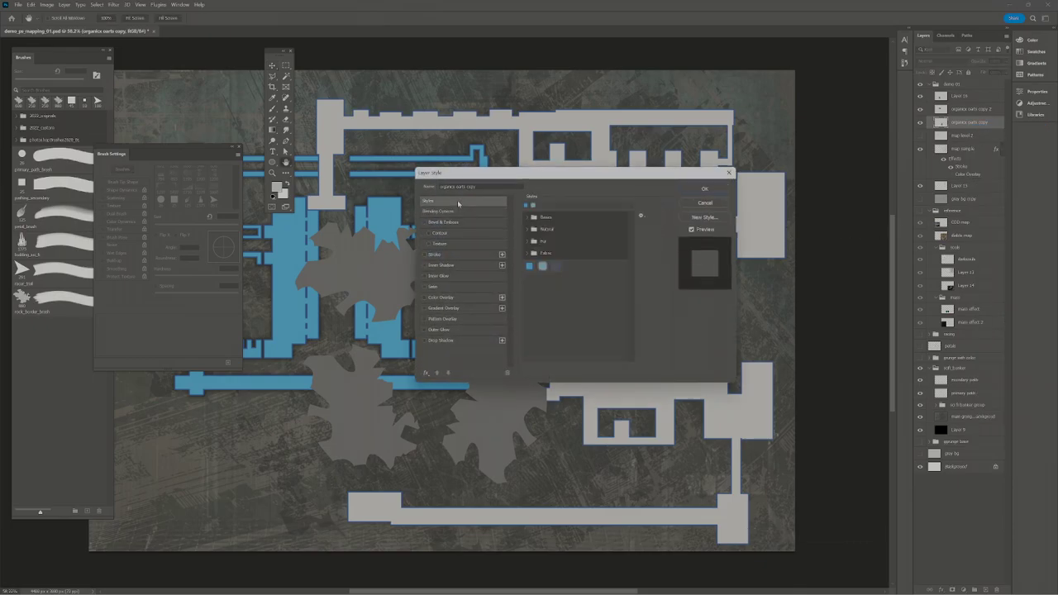
{"action": "left_click", "coordinate": [555, 266]}
Enable the blob's blue Color Overlay, then switch on map sample's overlay to make rooms light blue
{"action": "left_click_drag", "start_coordinate": [572, 173], "coordinate": [727, 109]}
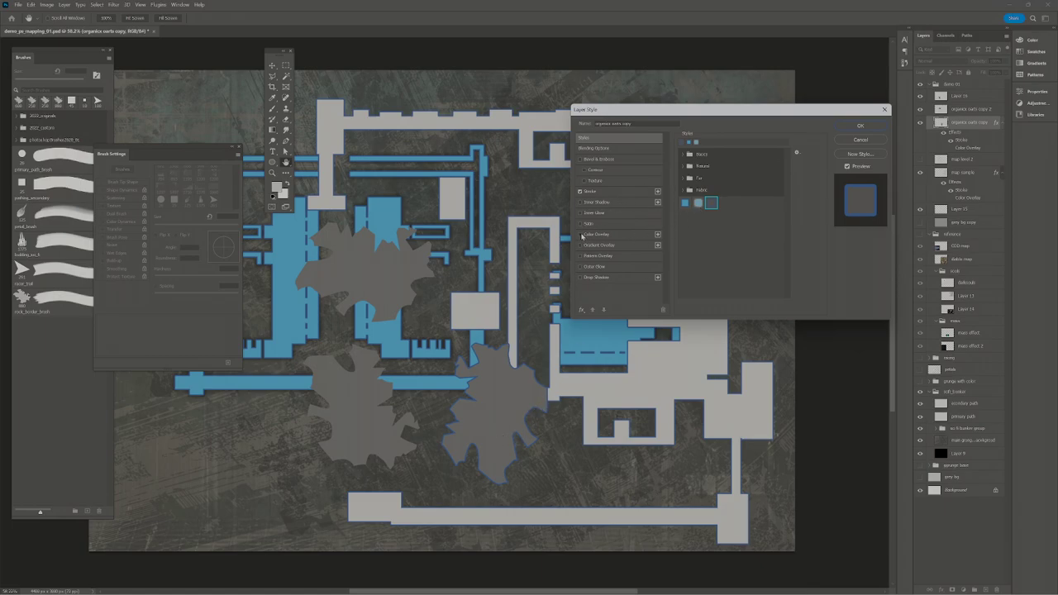
{"action": "left_click", "coordinate": [580, 234]}
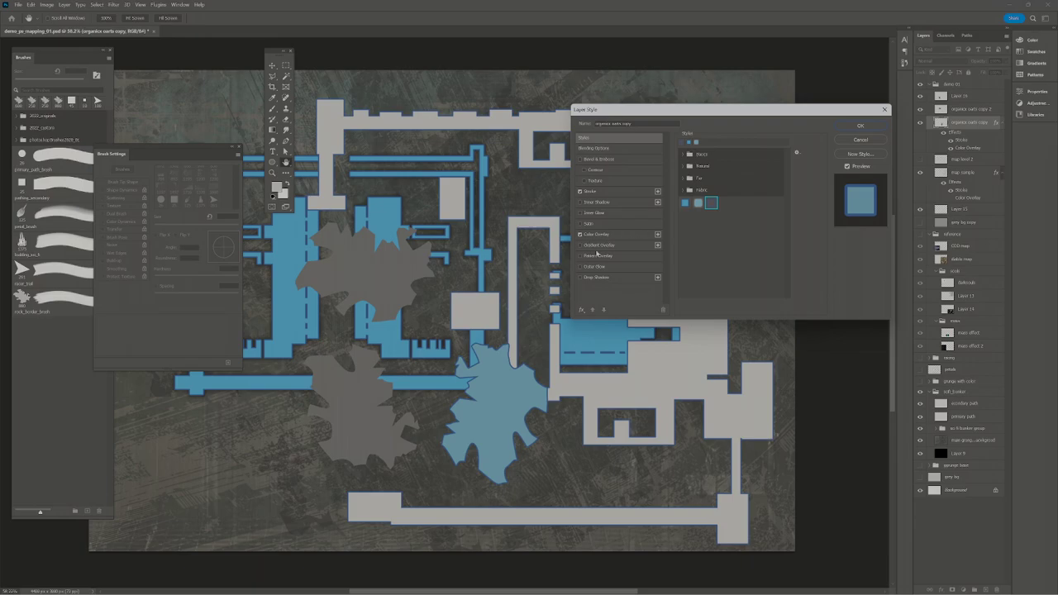
{"action": "left_click", "coordinate": [856, 126]}
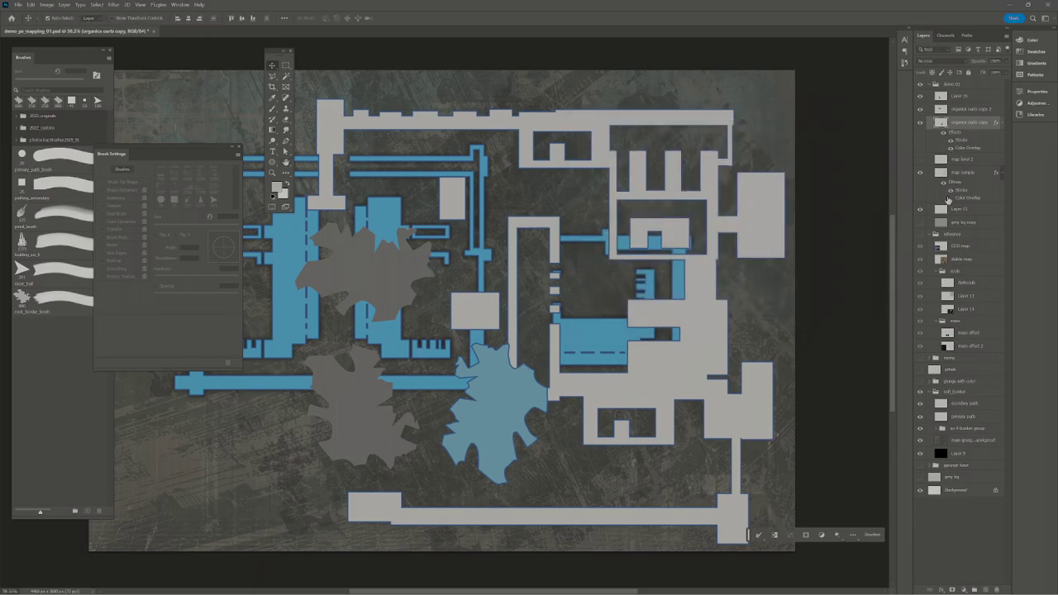
{"action": "left_click", "coordinate": [951, 198]}
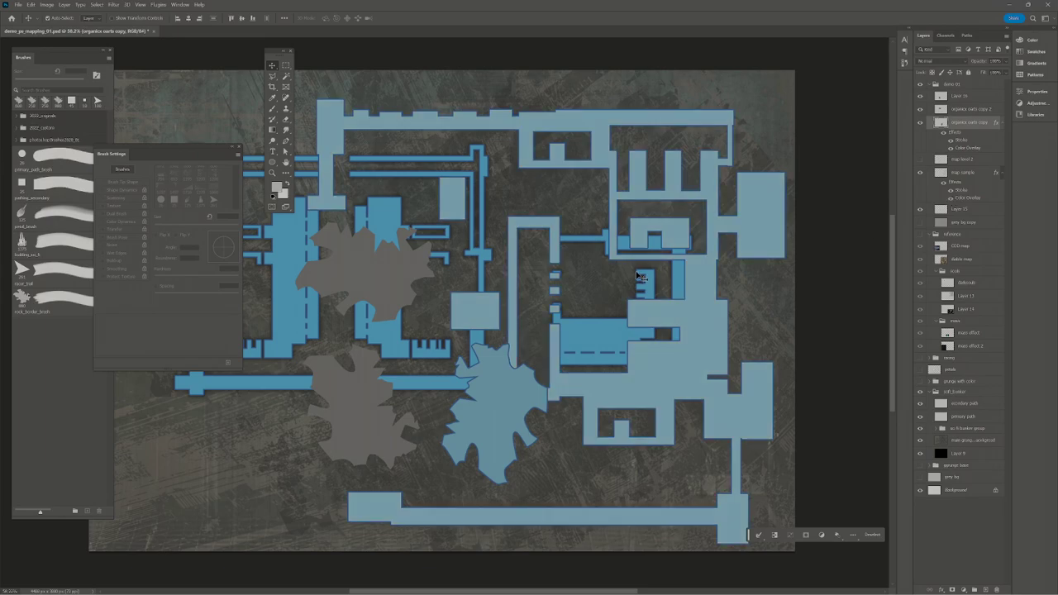
Place the blue rock blob at the lower left and shift the grey blob right and down
{"action": "left_click_drag", "start_coordinate": [501, 408], "coordinate": [261, 465]}
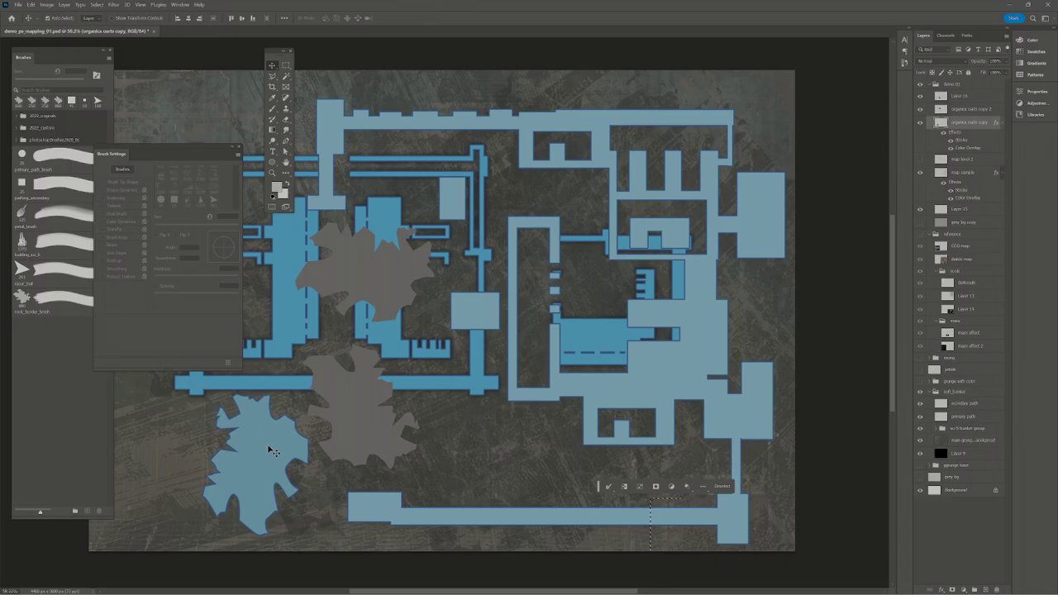
{"action": "left_click_drag", "start_coordinate": [279, 446], "coordinate": [294, 431]}
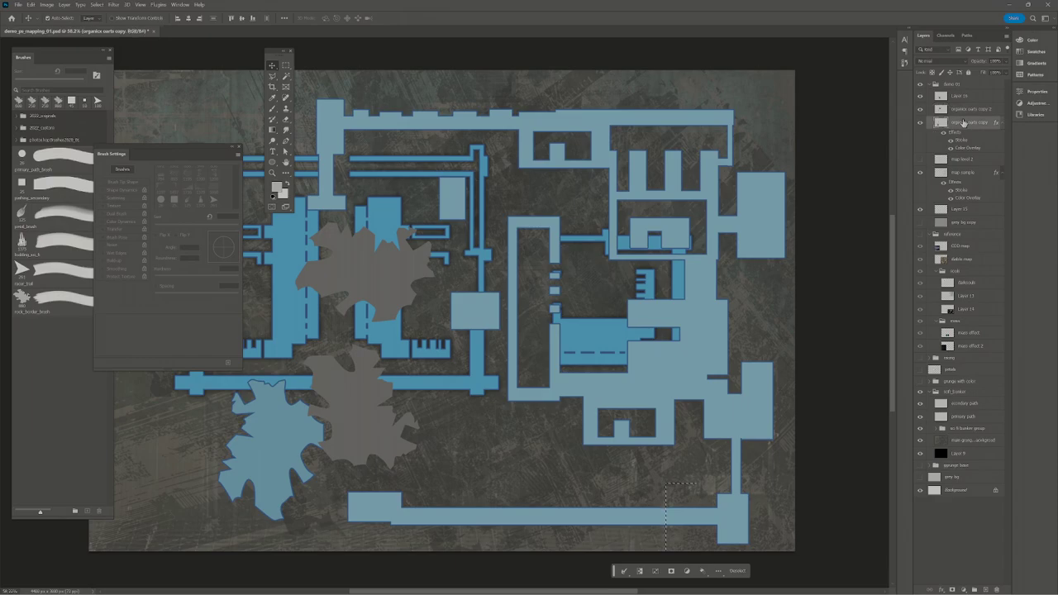
{"action": "right_click", "coordinate": [974, 124]}
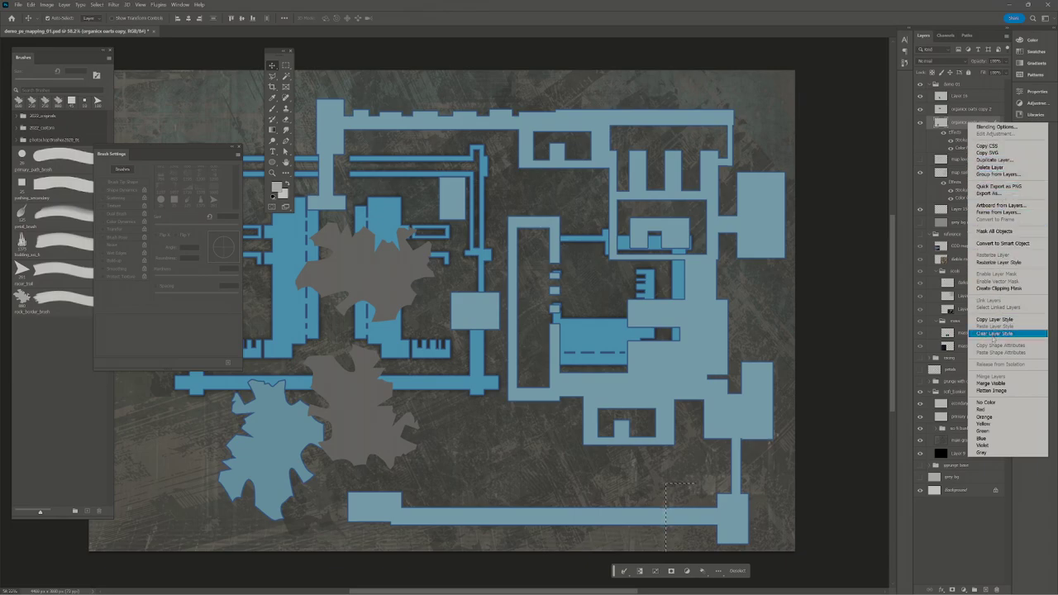
{"action": "left_click", "coordinate": [991, 108]}
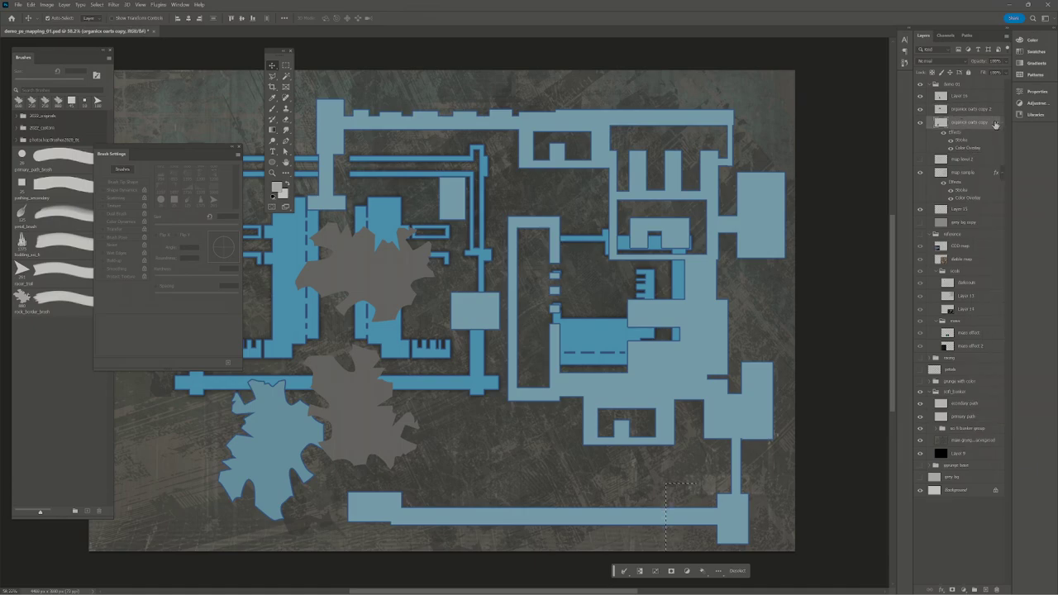
{"action": "left_click", "coordinate": [1002, 123]}
{"action": "left_click_drag", "start_coordinate": [349, 428], "coordinate": [288, 440]}
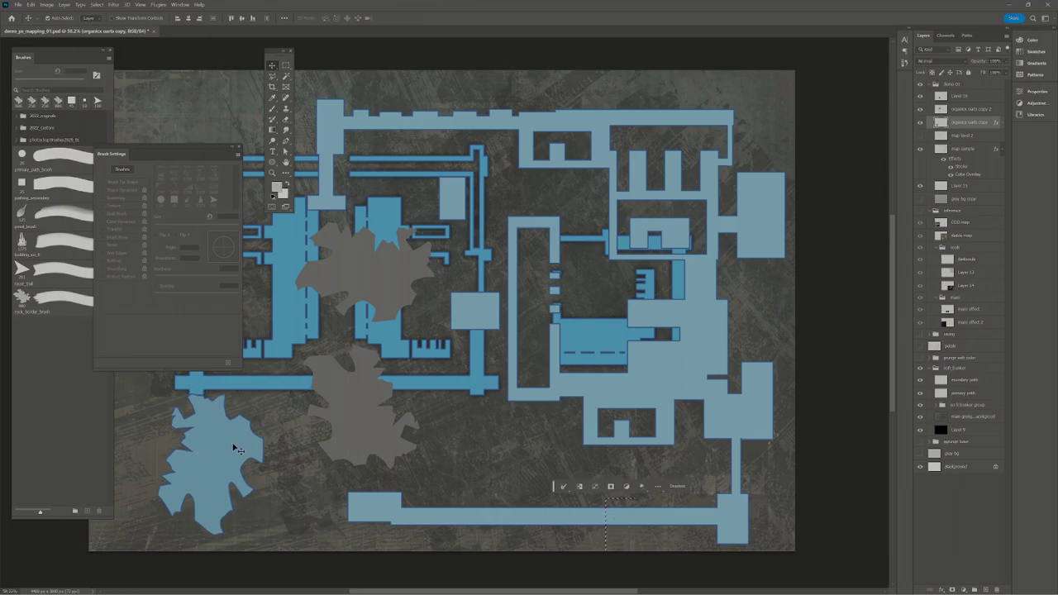
{"action": "left_click_drag", "start_coordinate": [347, 383], "coordinate": [371, 406]}
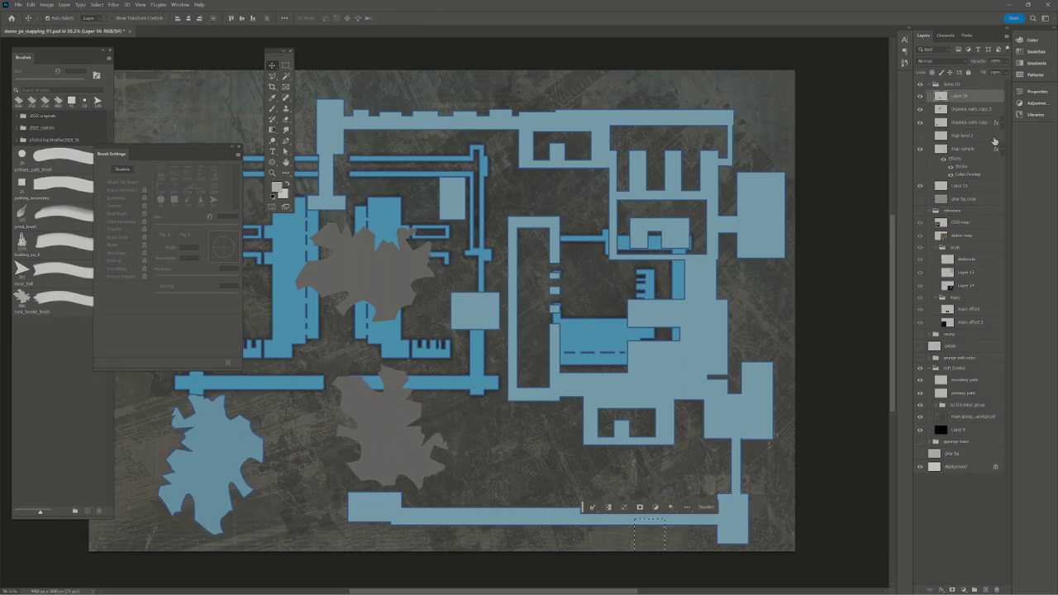
Give Layer 16's blob a dark grey Color Overlay and a near-black Stroke
{"action": "right_click", "coordinate": [968, 97]}
{"action": "left_click", "coordinate": [994, 100]}
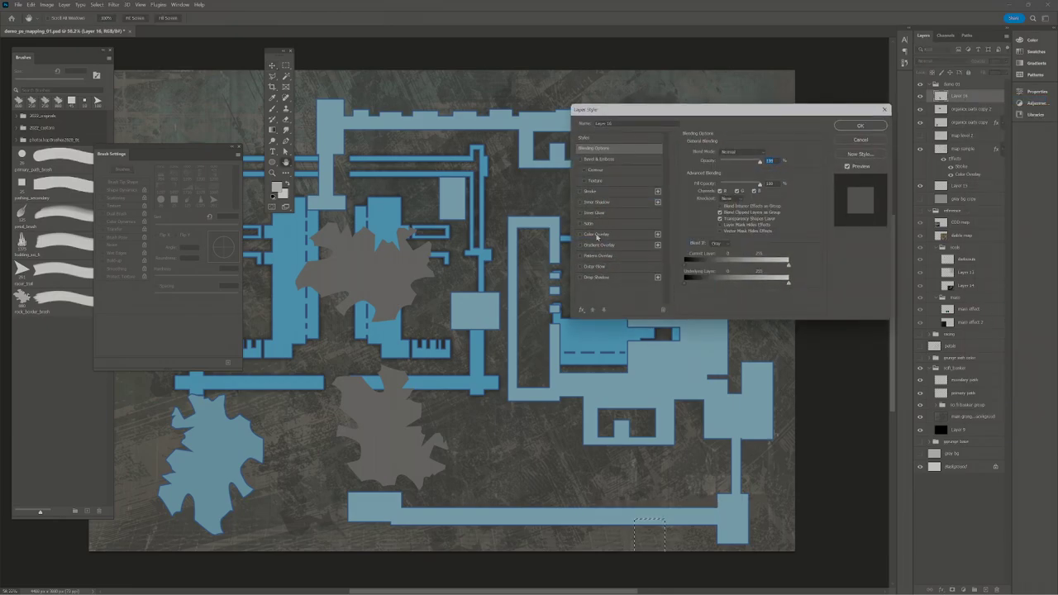
{"action": "left_click", "coordinate": [588, 235]}
{"action": "left_click", "coordinate": [767, 154]}
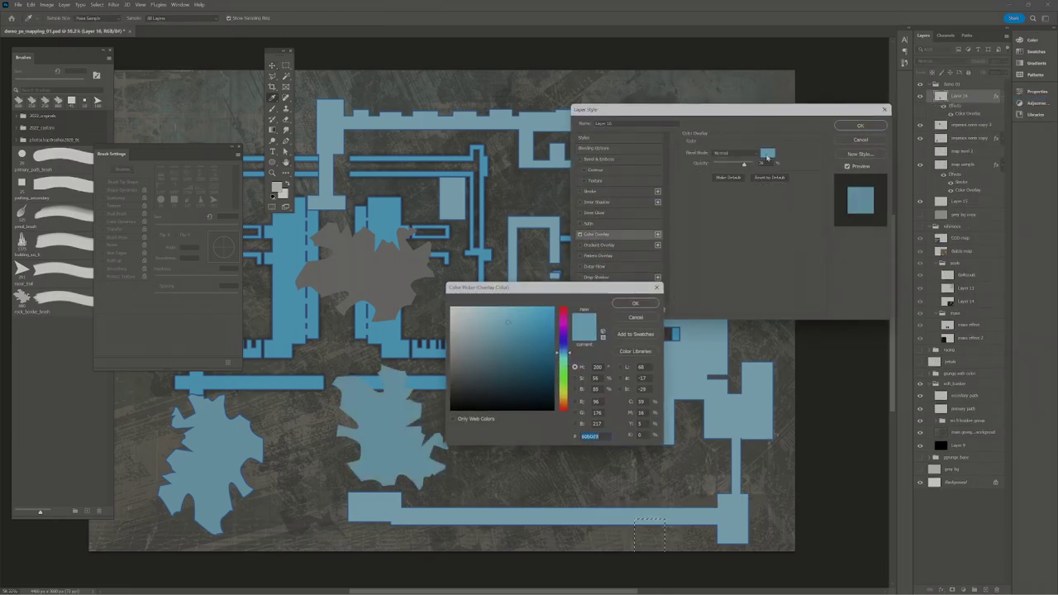
{"action": "mouse_move", "coordinate": [507, 388]}
{"action": "left_mouse_down"}
{"action": "mouse_move", "coordinate": [444, 396]}
{"action": "mouse_move", "coordinate": [446, 386]}
{"action": "left_mouse_up"}
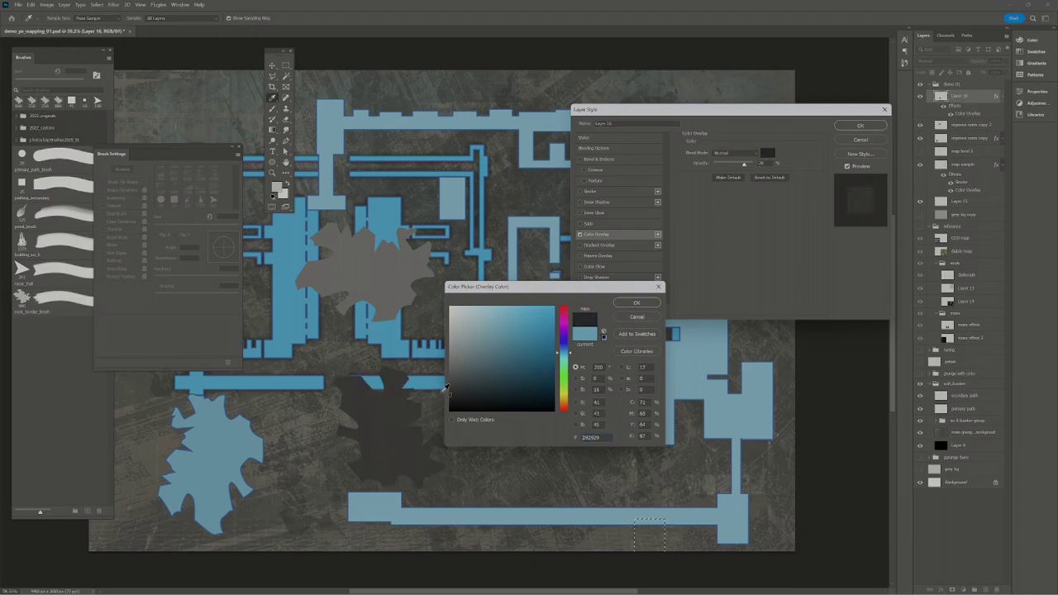
{"action": "left_click", "coordinate": [644, 303]}
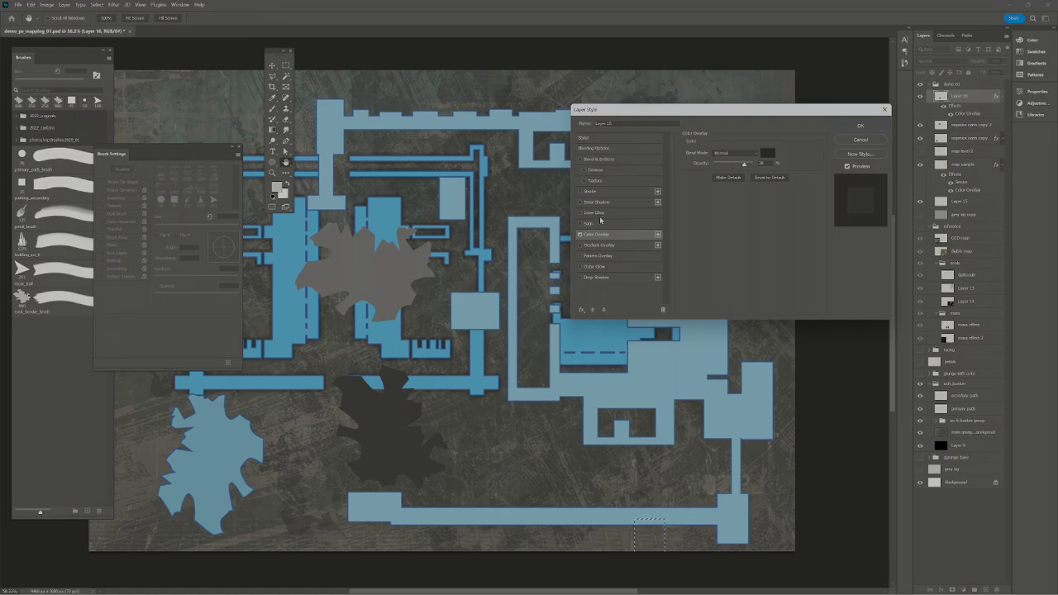
{"action": "left_click", "coordinate": [589, 191]}
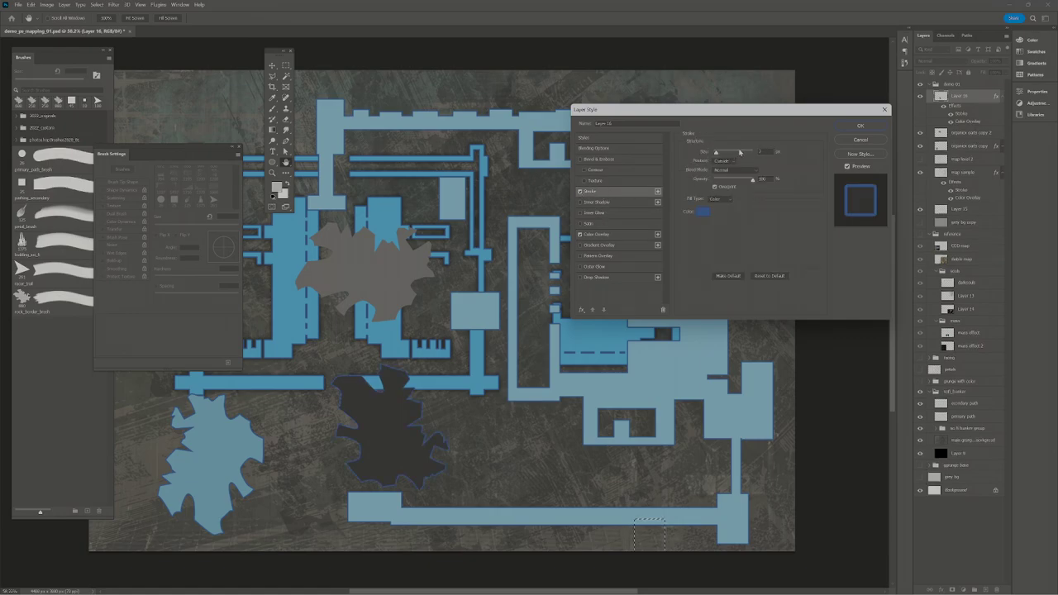
{"action": "left_click", "coordinate": [703, 212]}
{"action": "left_click", "coordinate": [446, 402]}
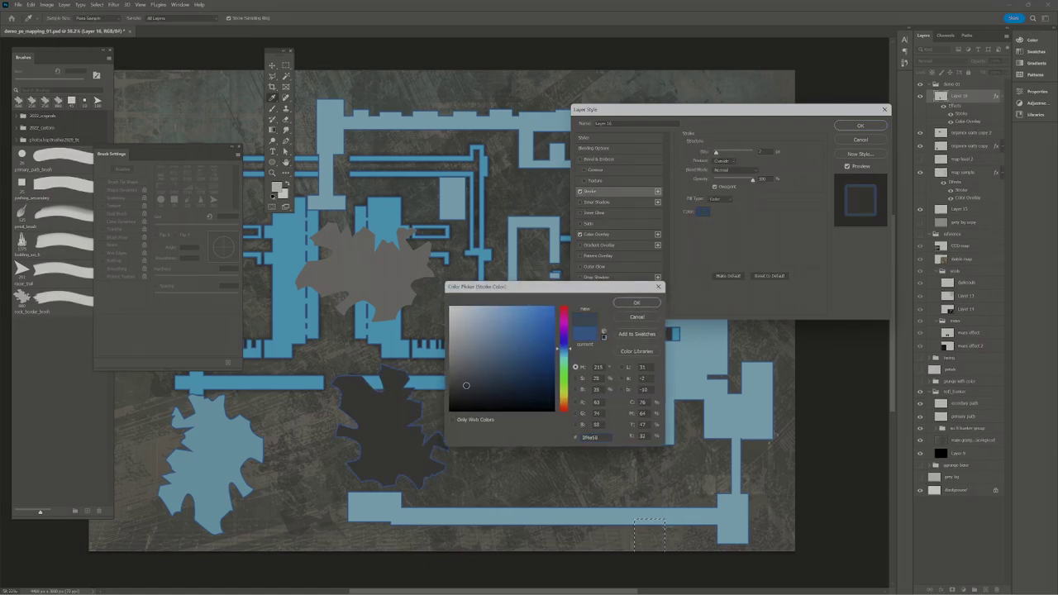
{"action": "left_click", "coordinate": [635, 303]}
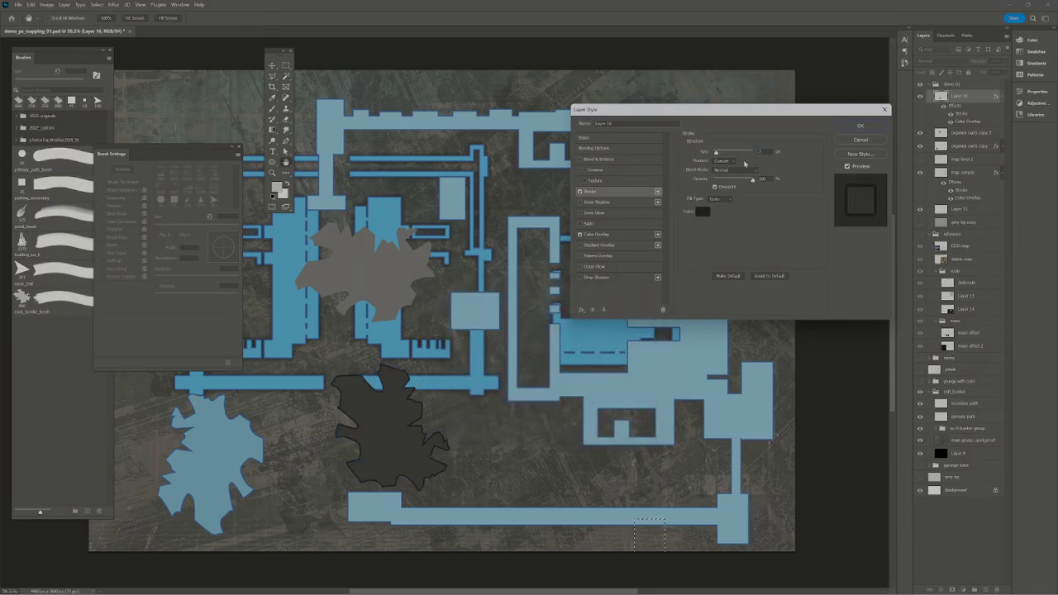
Confirm the dark blob's style, move it to the top-left edge, and undo the blue blob
{"action": "left_click", "coordinate": [860, 125]}
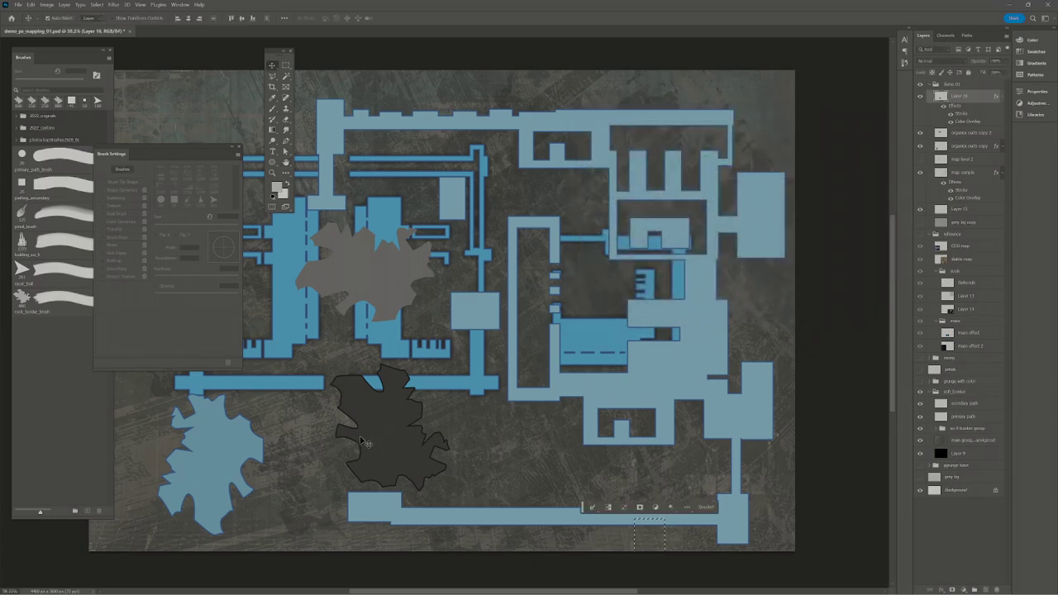
{"action": "left_click_drag", "start_coordinate": [361, 441], "coordinate": [187, 81]}
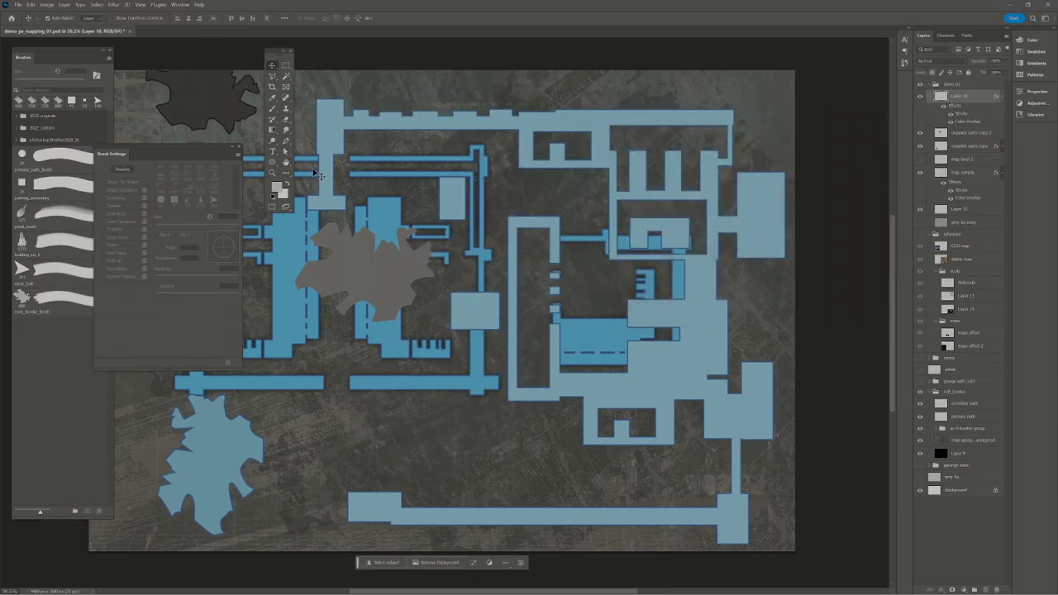
{"action": "left_click_drag", "start_coordinate": [231, 457], "coordinate": [331, 449]}
{"action": "key", "text": "ctrl+z"}
{"action": "left_click_drag", "start_coordinate": [226, 106], "coordinate": [217, 114]}
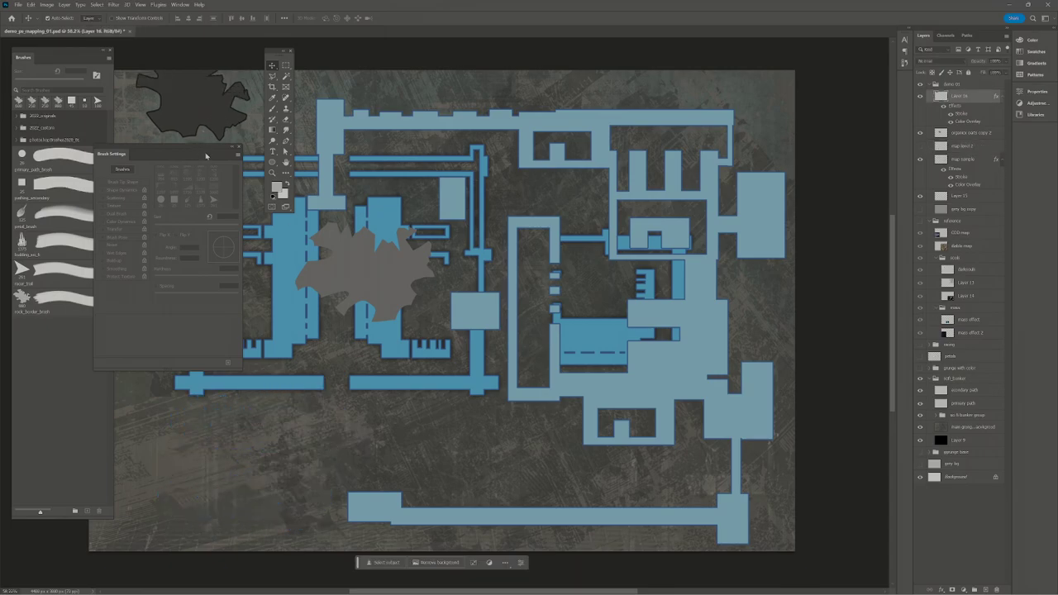
{"action": "left_click_drag", "start_coordinate": [230, 151], "coordinate": [172, 323]}
{"action": "mouse_move", "coordinate": [194, 104]}
{"action": "left_mouse_down"}
{"action": "mouse_move", "coordinate": [724, 124]}
{"action": "mouse_move", "coordinate": [780, 112]}
{"action": "mouse_move", "coordinate": [330, 75]}
{"action": "mouse_move", "coordinate": [157, 123]}
{"action": "left_mouse_up"}
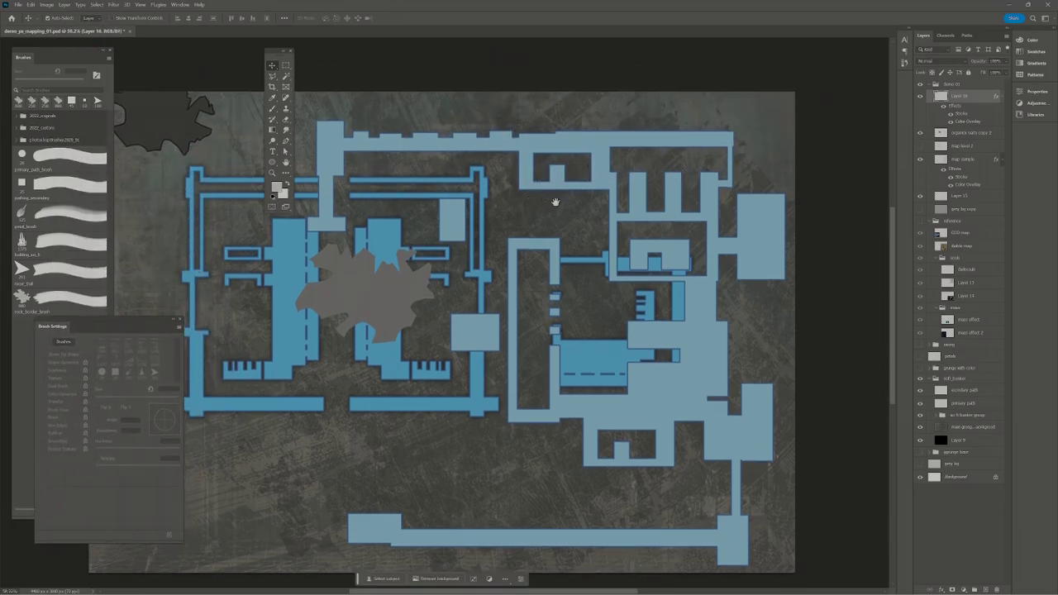
{"action": "left_click_drag", "start_coordinate": [378, 150], "coordinate": [593, 135]}
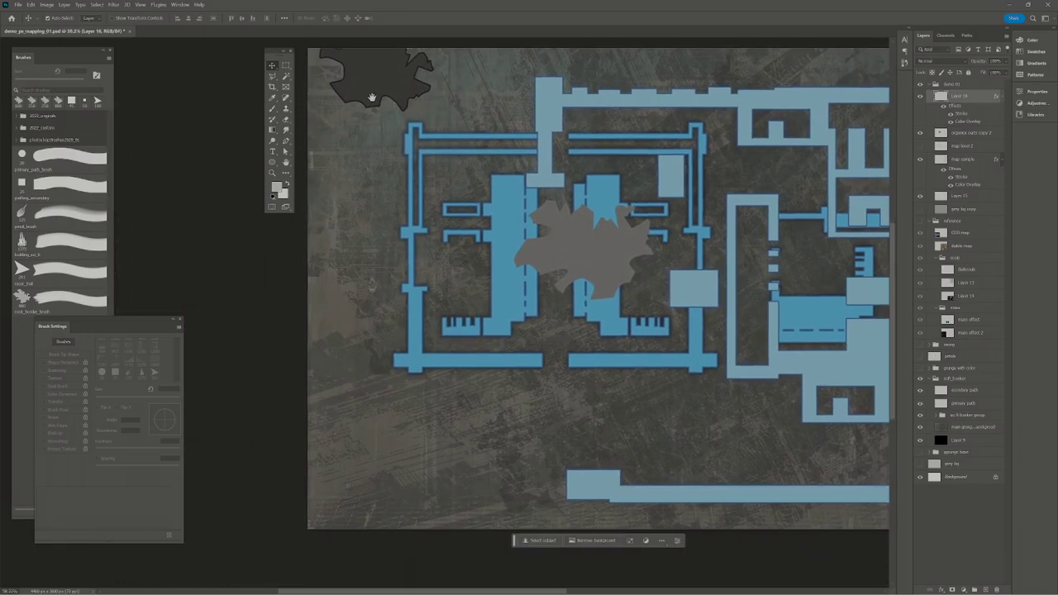
{"action": "key", "text": "l"}
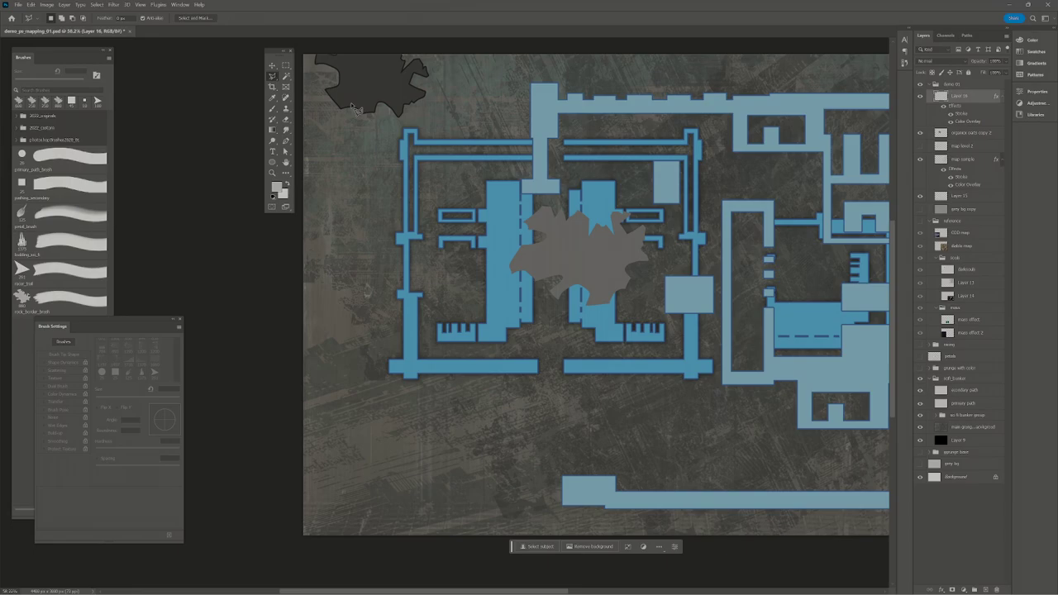
With the Magnetic Lasso, select a jagged strip from the map's top-left corner down to the bottom
{"action": "key", "text": "shift+l"}
{"action": "key", "text": "shift+l"}
{"action": "mouse_move", "coordinate": [350, 99]}
{"action": "left_mouse_down"}
{"action": "mouse_move", "coordinate": [321, 124]}
{"action": "mouse_move", "coordinate": [332, 142]}
{"action": "mouse_move", "coordinate": [318, 236]}
{"action": "mouse_move", "coordinate": [343, 271]}
{"action": "mouse_move", "coordinate": [364, 246]}
{"action": "mouse_move", "coordinate": [343, 200]}
{"action": "mouse_move", "coordinate": [363, 182]}
{"action": "mouse_move", "coordinate": [356, 102]}
{"action": "left_mouse_up"}
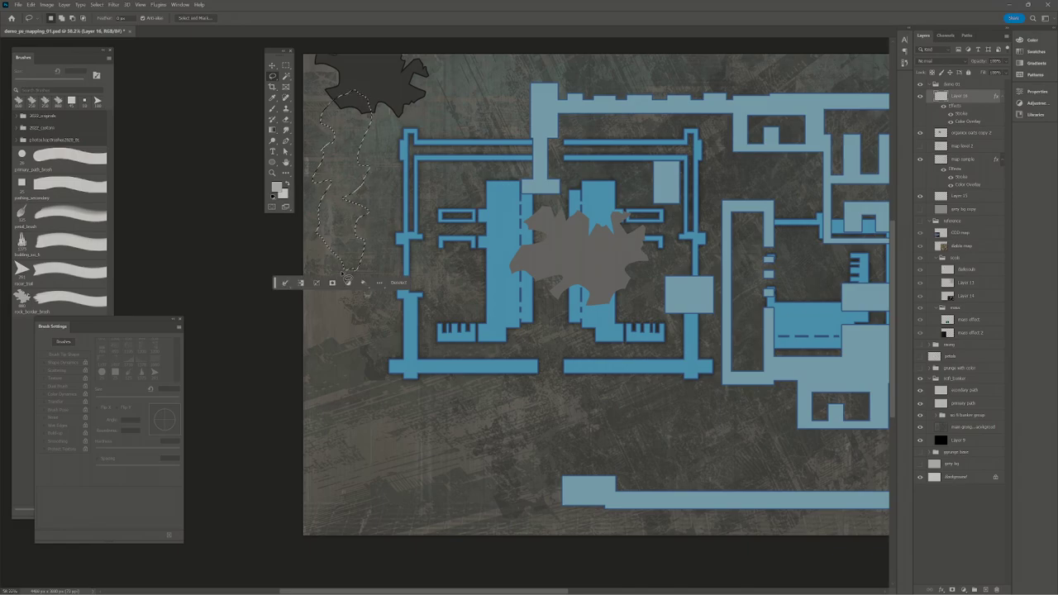
{"action": "mouse_move", "coordinate": [340, 245]}
{"action": "left_mouse_down"}
{"action": "mouse_move", "coordinate": [347, 362]}
{"action": "mouse_move", "coordinate": [373, 364]}
{"action": "mouse_move", "coordinate": [378, 331]}
{"action": "mouse_move", "coordinate": [350, 266]}
{"action": "mouse_move", "coordinate": [327, 384]}
{"action": "mouse_move", "coordinate": [368, 393]}
{"action": "mouse_move", "coordinate": [373, 334]}
{"action": "left_mouse_up"}
{"action": "mouse_move", "coordinate": [353, 385]}
{"action": "left_mouse_down"}
{"action": "mouse_move", "coordinate": [354, 448]}
{"action": "mouse_move", "coordinate": [413, 496]}
{"action": "mouse_move", "coordinate": [346, 377]}
{"action": "mouse_move", "coordinate": [361, 349]}
{"action": "mouse_move", "coordinate": [392, 357]}
{"action": "mouse_move", "coordinate": [360, 360]}
{"action": "mouse_move", "coordinate": [369, 382]}
{"action": "mouse_move", "coordinate": [391, 373]}
{"action": "mouse_move", "coordinate": [391, 342]}
{"action": "mouse_move", "coordinate": [363, 350]}
{"action": "mouse_move", "coordinate": [377, 336]}
{"action": "mouse_move", "coordinate": [359, 289]}
{"action": "left_mouse_up"}
{"action": "mouse_move", "coordinate": [331, 251]}
{"action": "left_mouse_down"}
{"action": "mouse_move", "coordinate": [324, 245]}
{"action": "mouse_move", "coordinate": [329, 252]}
{"action": "left_mouse_up"}
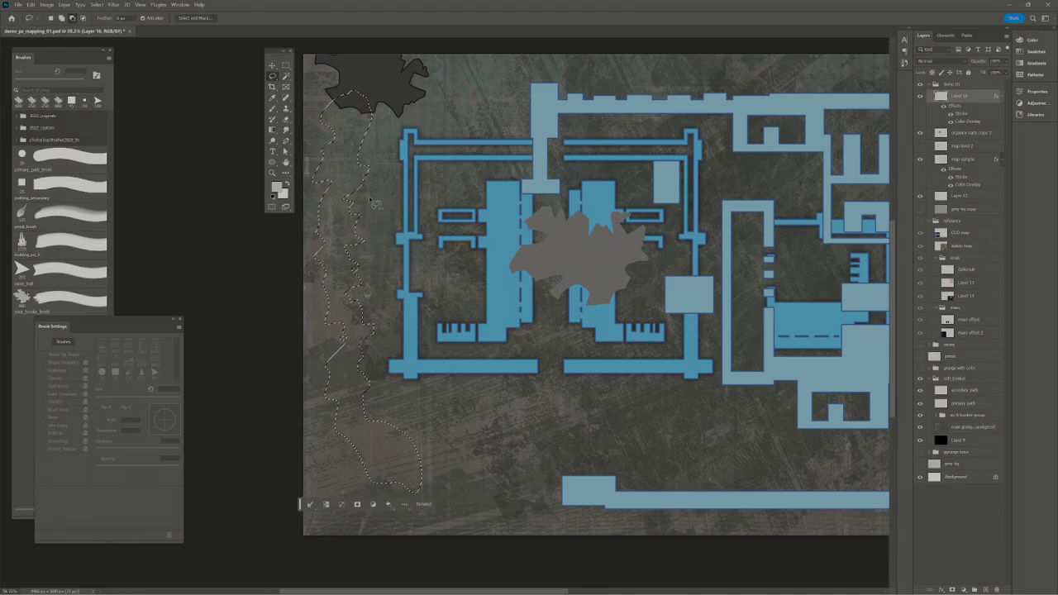
{"action": "mouse_move", "coordinate": [363, 161]}
{"action": "left_mouse_down"}
{"action": "mouse_move", "coordinate": [388, 177]}
{"action": "mouse_move", "coordinate": [353, 148]}
{"action": "mouse_move", "coordinate": [369, 149]}
{"action": "mouse_move", "coordinate": [357, 164]}
{"action": "mouse_move", "coordinate": [364, 134]}
{"action": "mouse_move", "coordinate": [323, 123]}
{"action": "mouse_move", "coordinate": [323, 153]}
{"action": "left_mouse_up"}
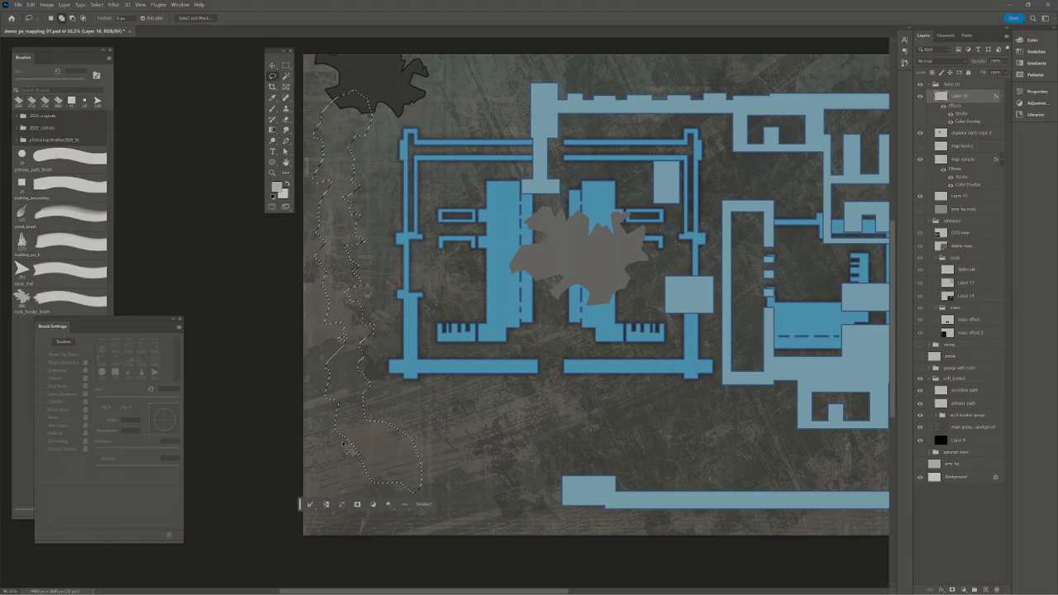
{"action": "left_click_drag", "start_coordinate": [331, 402], "coordinate": [326, 461]}
{"action": "left_click_drag", "start_coordinate": [339, 397], "coordinate": [337, 402]}
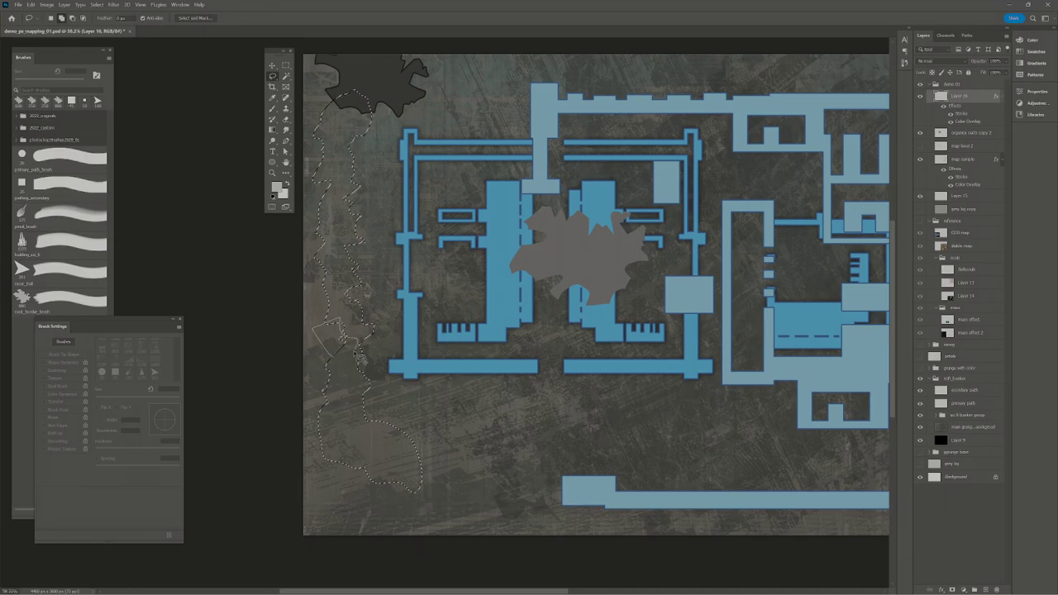
{"action": "left_click_drag", "start_coordinate": [353, 360], "coordinate": [355, 363]}
{"action": "mouse_move", "coordinate": [441, 522]}
{"action": "left_mouse_down"}
{"action": "mouse_move", "coordinate": [468, 499]}
{"action": "mouse_move", "coordinate": [471, 452]}
{"action": "mouse_move", "coordinate": [442, 432]}
{"action": "mouse_move", "coordinate": [410, 446]}
{"action": "mouse_move", "coordinate": [485, 460]}
{"action": "mouse_move", "coordinate": [467, 463]}
{"action": "mouse_move", "coordinate": [467, 510]}
{"action": "left_mouse_up"}
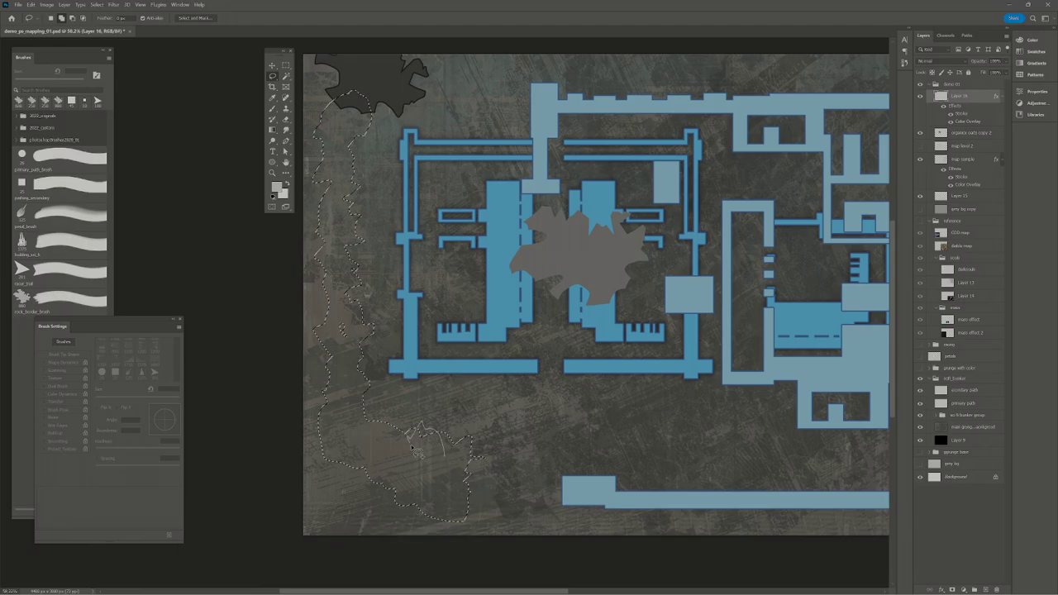
{"action": "left_click_drag", "start_coordinate": [414, 453], "coordinate": [423, 452]}
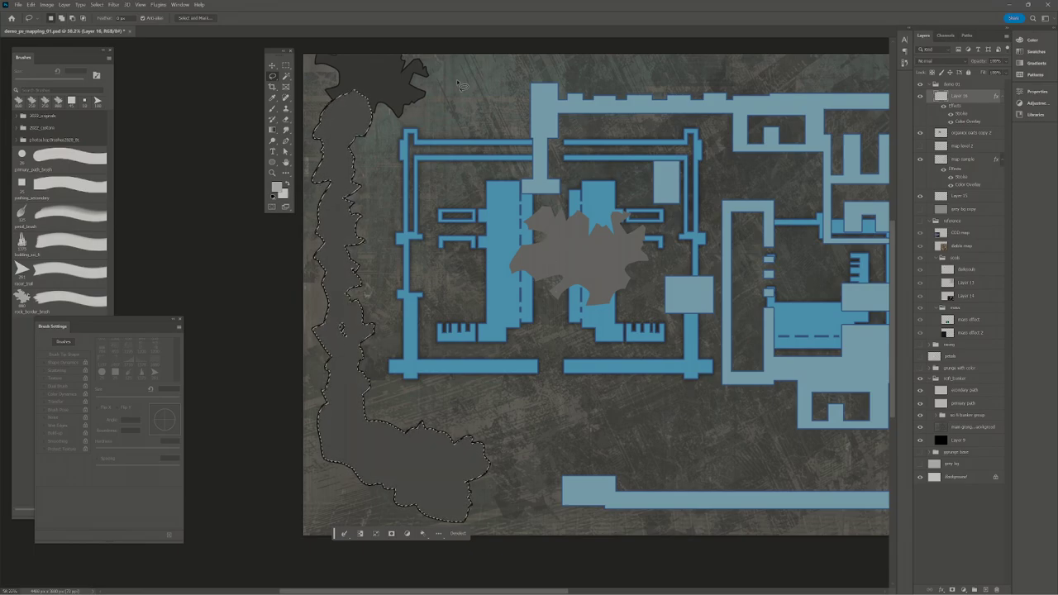
Fill the lasso-selected border strip with dark grey and deselect it
{"action": "left_click", "coordinate": [950, 122]}
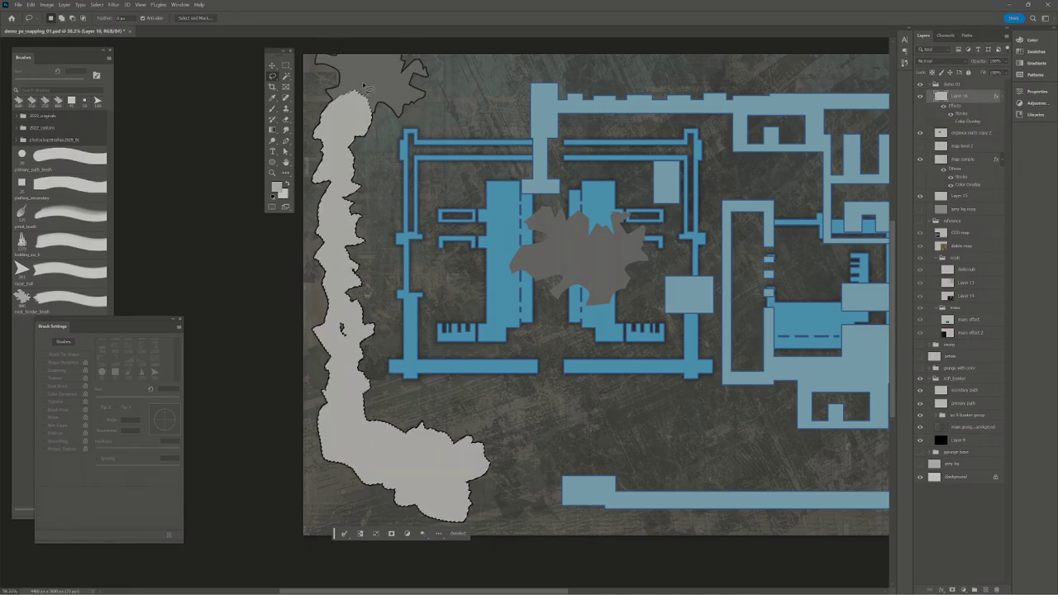
{"action": "key", "text": "i"}
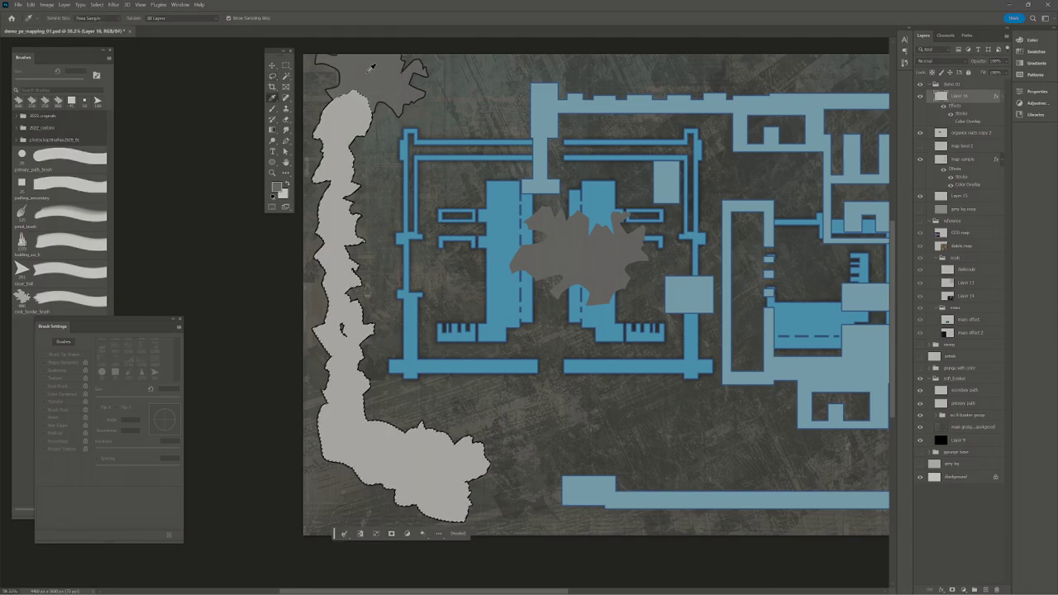
{"action": "key", "text": "l"}
{"action": "key", "text": "alt+BackSpace"}
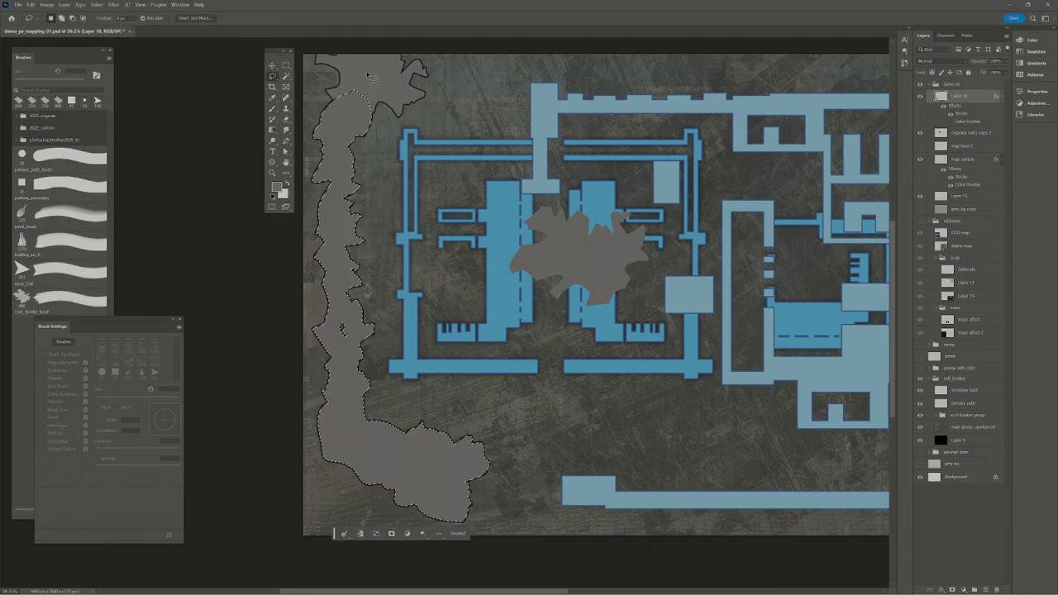
{"action": "key", "text": "ctrl+d"}
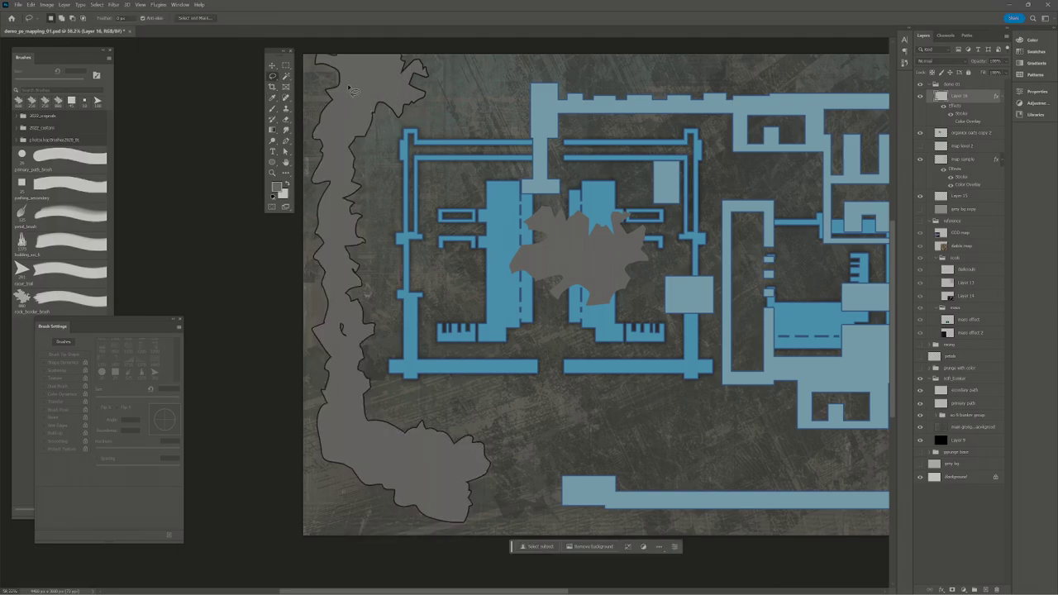
Cancel an accidental crop and zoom in on the border's top-left edge
{"action": "key", "text": "z"}
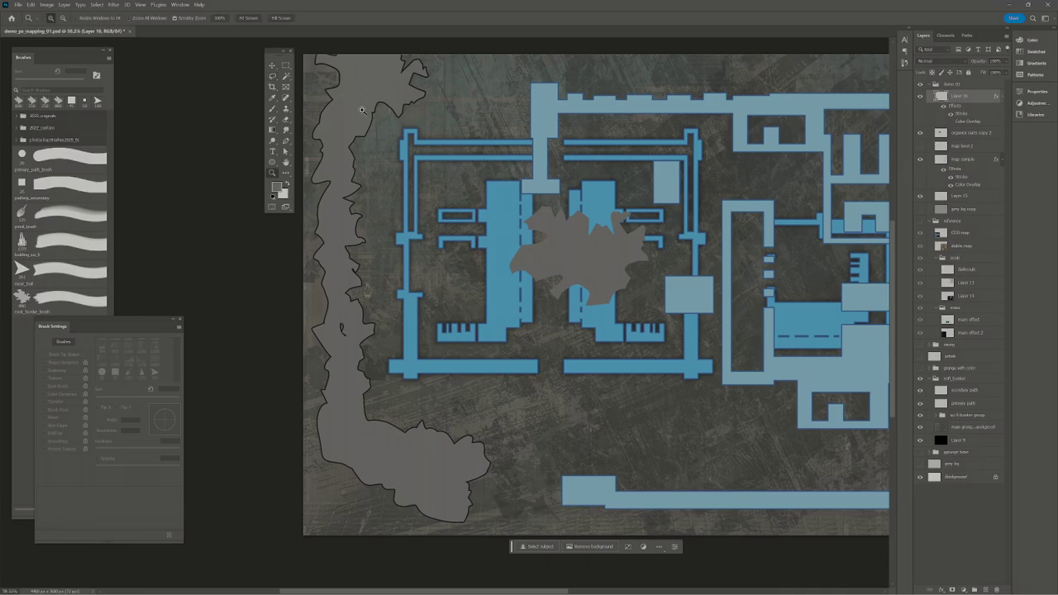
{"action": "key", "text": "c"}
{"action": "left_click_drag", "start_coordinate": [361, 110], "coordinate": [444, 313]}
{"action": "key", "text": "Escape"}
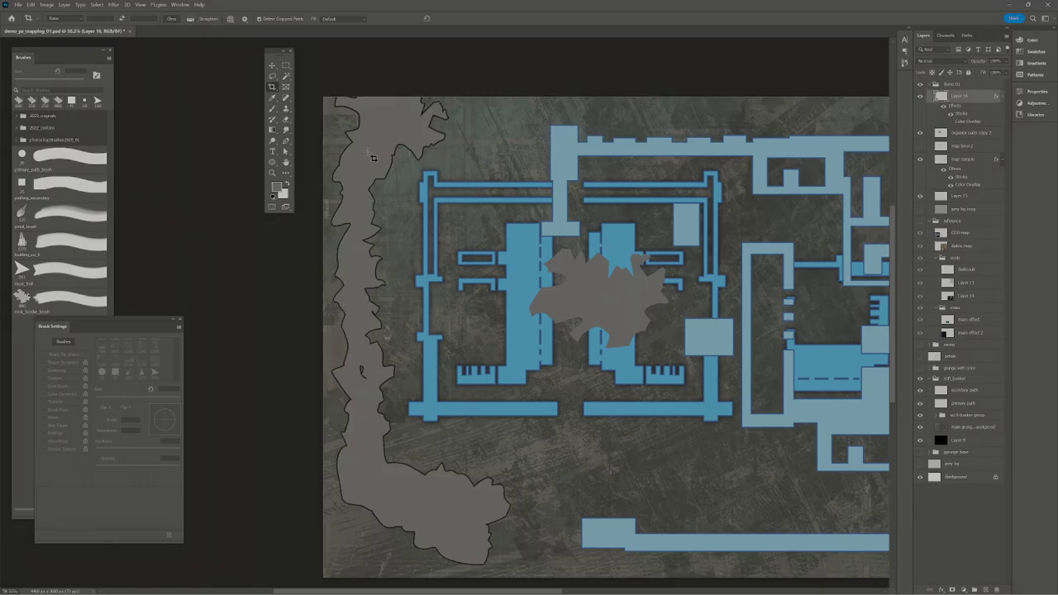
{"action": "key", "text": "z"}
{"action": "left_click_drag", "start_coordinate": [383, 157], "coordinate": [448, 168]}
Select the primary_path_brush preset and zoom out to see the border beside the rooms
{"action": "key", "text": "b"}
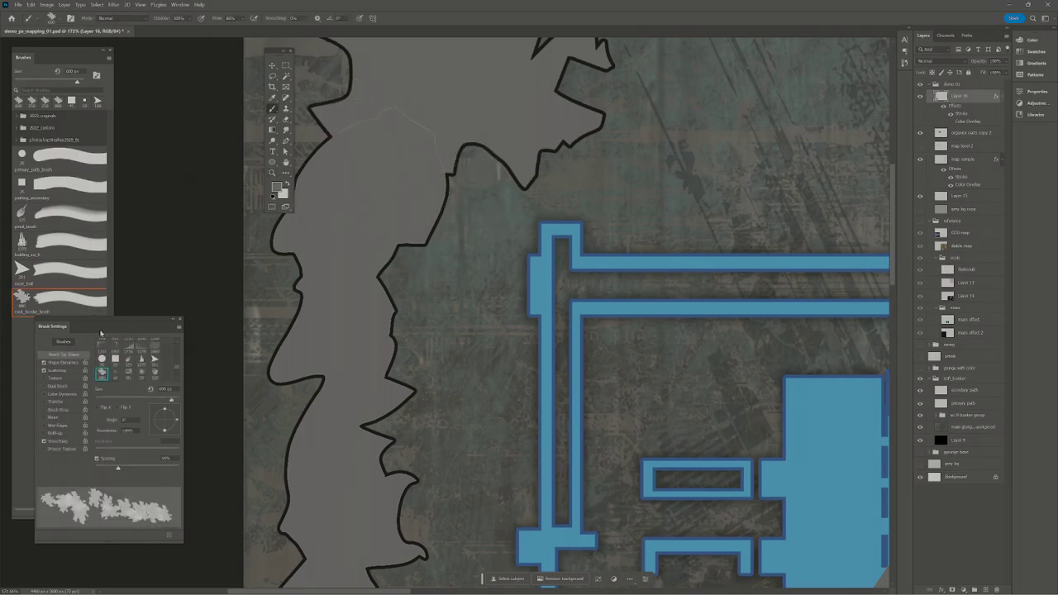
{"action": "left_click", "coordinate": [64, 152]}
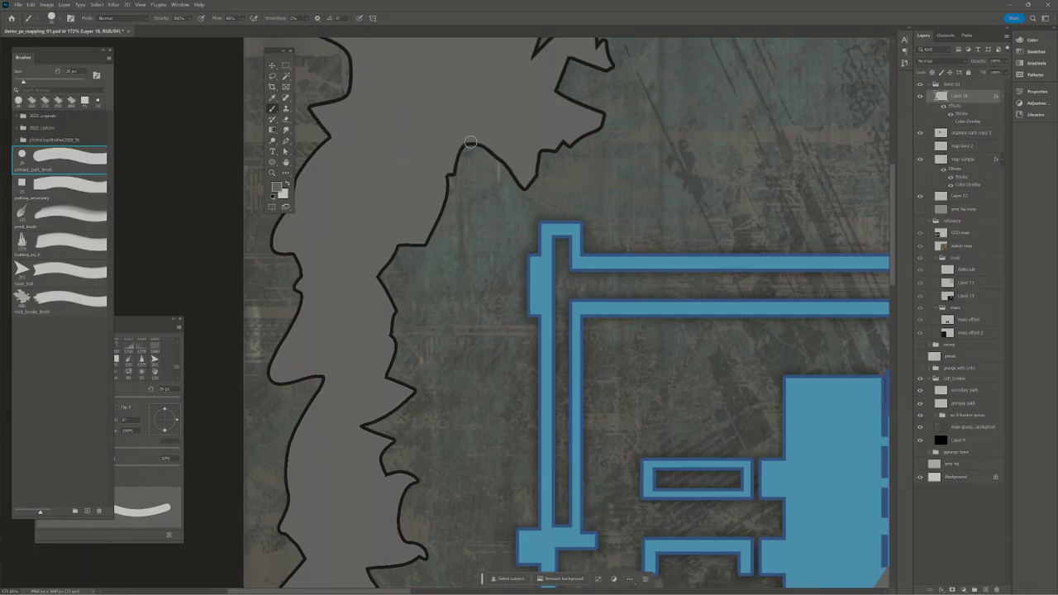
{"action": "key", "text": "z"}
{"action": "left_click", "coordinate": [429, 218], "text": "alt"}
{"action": "left_click_drag", "start_coordinate": [429, 218], "coordinate": [428, 141]}
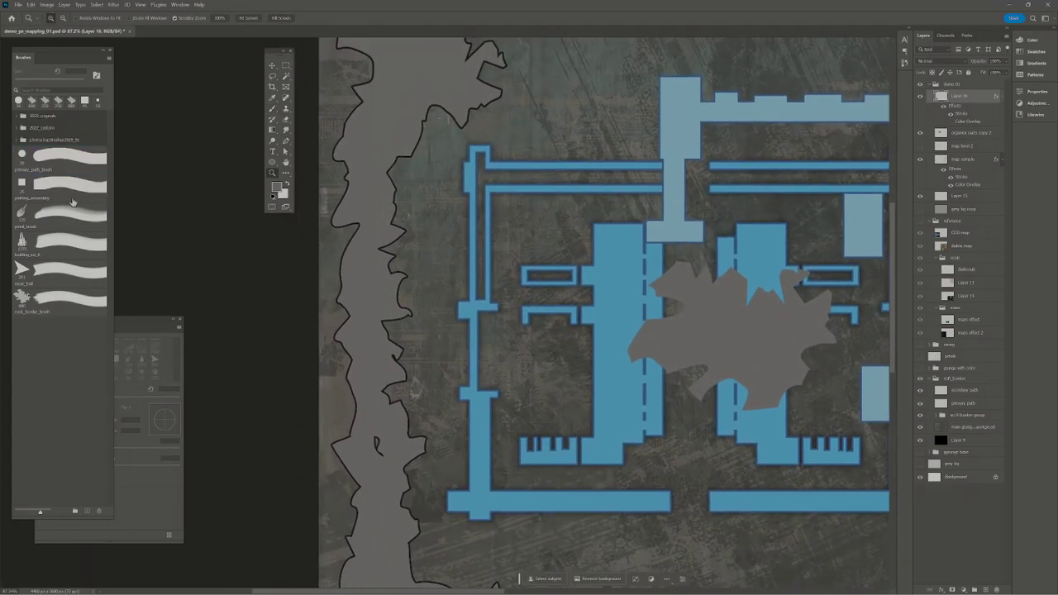
{"action": "left_click", "coordinate": [51, 154]}
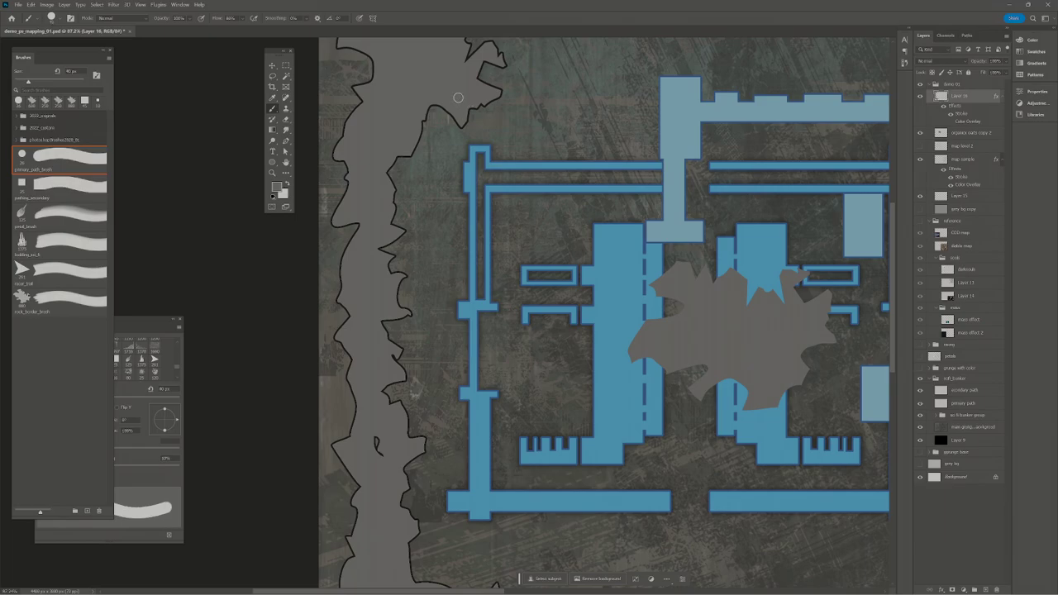
Enable Shape Dynamics with Pen Pressure size control and about 10% minimum diameter, then test it
{"action": "left_click_drag", "start_coordinate": [141, 322], "coordinate": [245, 229]}
{"action": "left_click", "coordinate": [169, 270]}
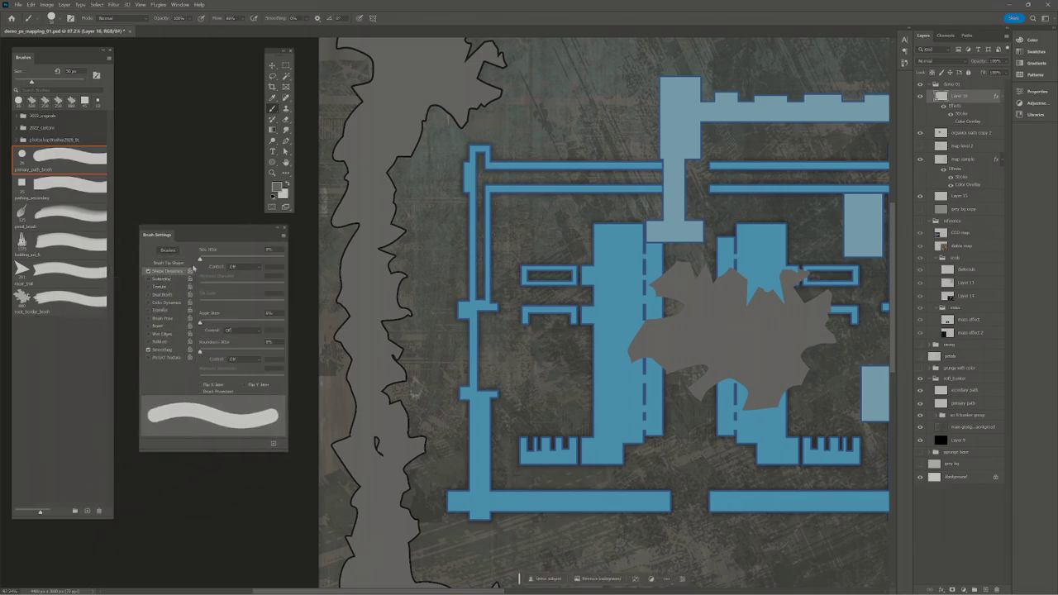
{"action": "left_click", "coordinate": [244, 288]}
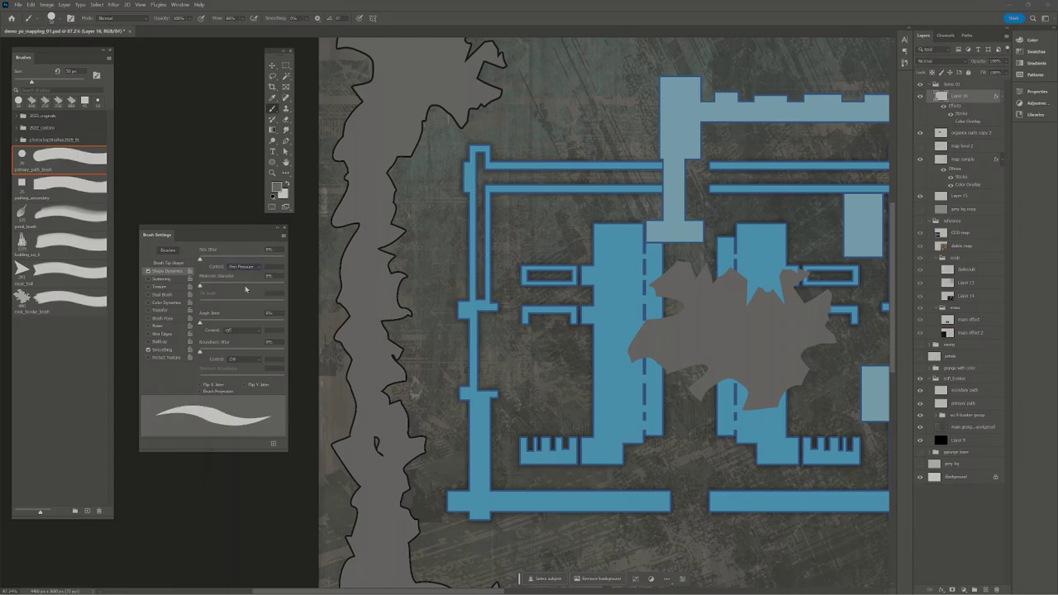
{"action": "left_click_drag", "start_coordinate": [206, 286], "coordinate": [214, 288]}
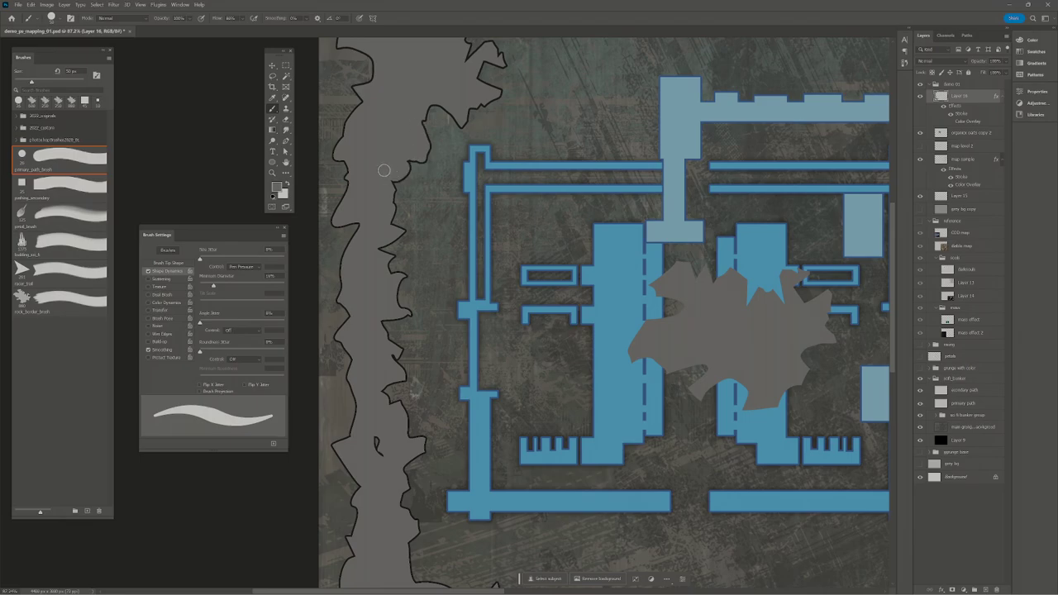
{"action": "left_click_drag", "start_coordinate": [404, 185], "coordinate": [389, 225]}
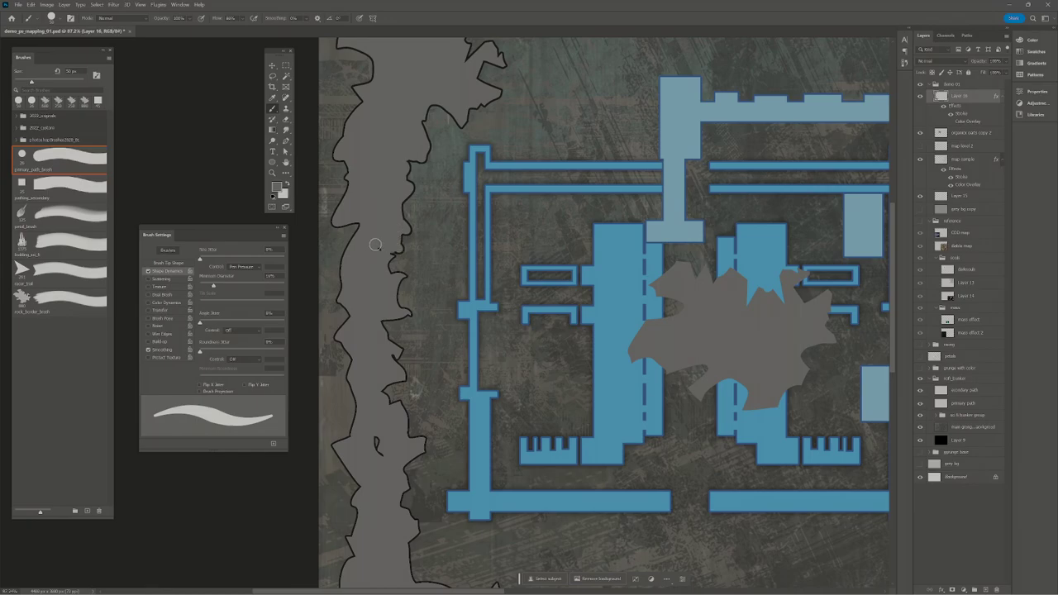
Sweep a 1000 px scatter eraser along the left border strip to make it grungy
{"action": "key", "text": "e"}
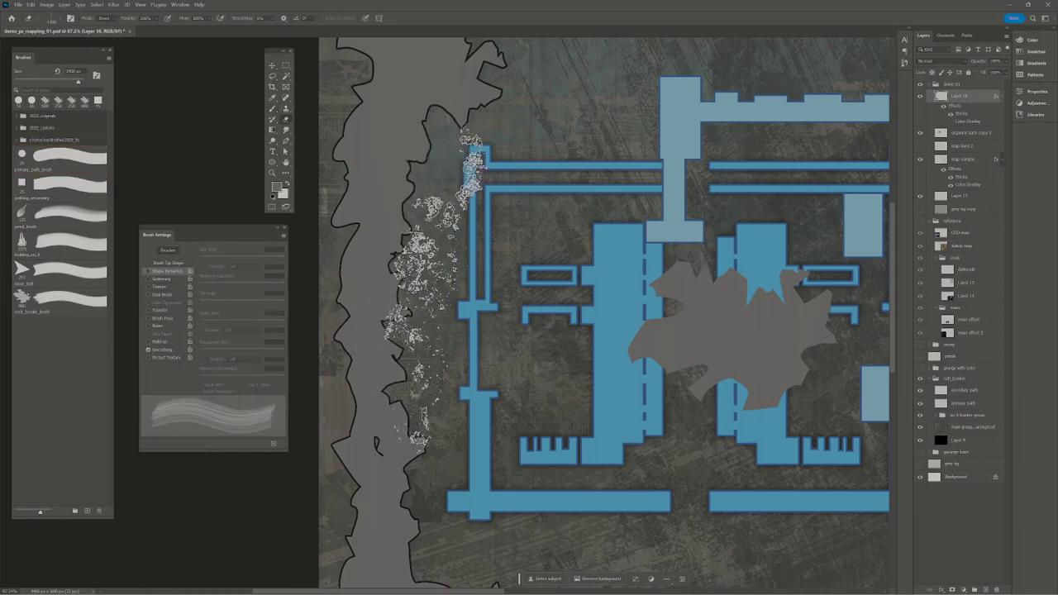
{"action": "key", "text": "bracketleft"}
{"action": "key", "text": "bracketleft"}
{"action": "key", "text": "bracketleft"}
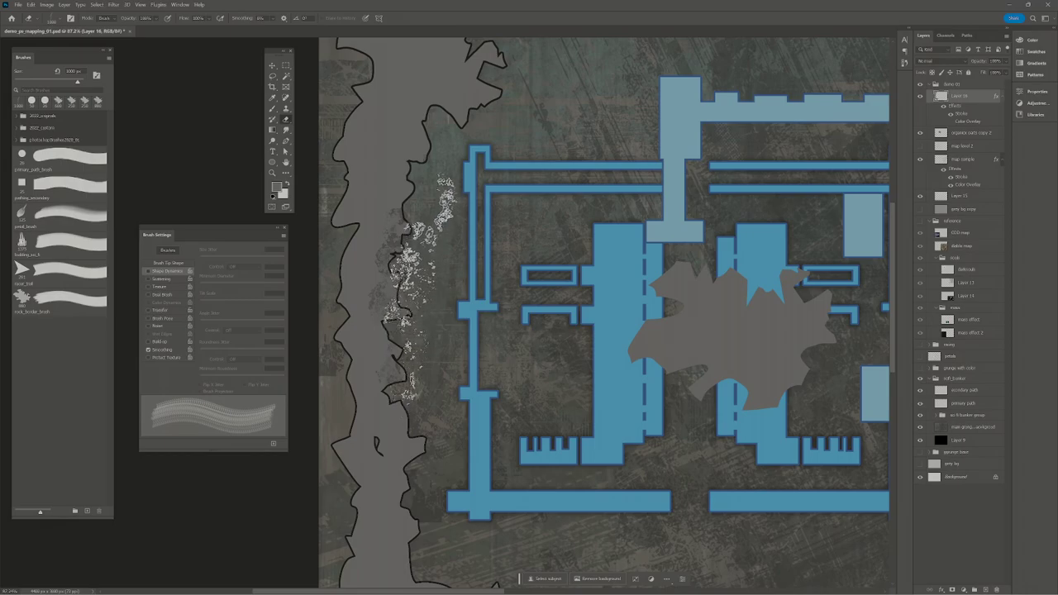
{"action": "mouse_move", "coordinate": [404, 323]}
{"action": "left_mouse_down"}
{"action": "mouse_move", "coordinate": [401, 283]}
{"action": "mouse_move", "coordinate": [413, 272]}
{"action": "mouse_move", "coordinate": [409, 331]}
{"action": "mouse_move", "coordinate": [434, 227]}
{"action": "mouse_move", "coordinate": [435, 107]}
{"action": "mouse_move", "coordinate": [446, 165]}
{"action": "mouse_move", "coordinate": [413, 330]}
{"action": "mouse_move", "coordinate": [409, 438]}
{"action": "mouse_move", "coordinate": [330, 141]}
{"action": "mouse_move", "coordinate": [349, 58]}
{"action": "mouse_move", "coordinate": [376, 363]}
{"action": "mouse_move", "coordinate": [355, 389]}
{"action": "mouse_move", "coordinate": [347, 347]}
{"action": "mouse_move", "coordinate": [363, 446]}
{"action": "mouse_move", "coordinate": [355, 24]}
{"action": "mouse_move", "coordinate": [448, 47]}
{"action": "mouse_move", "coordinate": [463, 82]}
{"action": "left_mouse_up"}
{"action": "mouse_move", "coordinate": [390, 407]}
{"action": "left_mouse_down"}
{"action": "mouse_move", "coordinate": [370, 341]}
{"action": "mouse_move", "coordinate": [380, 188]}
{"action": "left_mouse_up"}
{"action": "mouse_move", "coordinate": [397, 265]}
{"action": "left_mouse_down"}
{"action": "mouse_move", "coordinate": [438, 422]}
{"action": "mouse_move", "coordinate": [454, 429]}
{"action": "mouse_move", "coordinate": [537, 409]}
{"action": "mouse_move", "coordinate": [483, 436]}
{"action": "mouse_move", "coordinate": [537, 496]}
{"action": "mouse_move", "coordinate": [502, 461]}
{"action": "mouse_move", "coordinate": [578, 430]}
{"action": "mouse_move", "coordinate": [555, 456]}
{"action": "mouse_move", "coordinate": [566, 463]}
{"action": "mouse_move", "coordinate": [586, 449]}
{"action": "left_mouse_up"}
Zoom out to view the whole map with its roughened left border
{"action": "key", "text": "b"}
{"action": "key", "text": "e"}
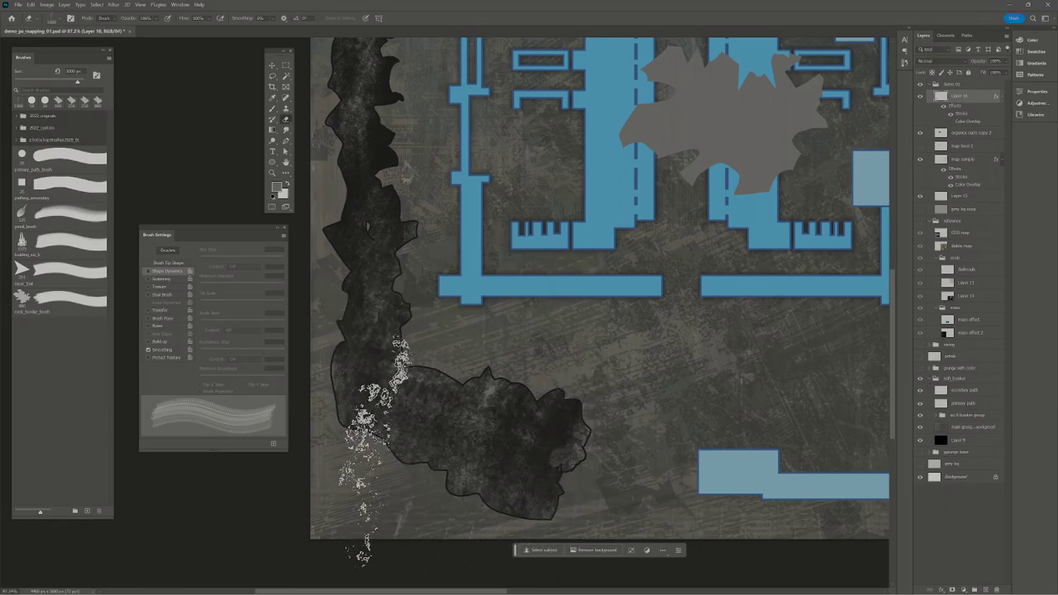
{"action": "scroll", "coordinate": [541, 373], "scroll_direction": "down", "scroll_amount": 3}
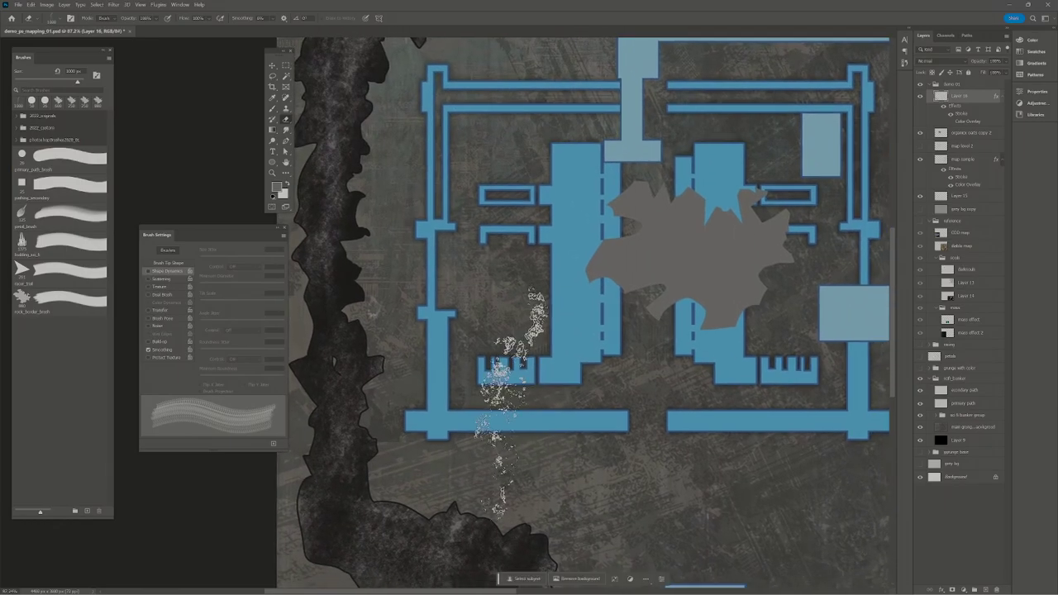
{"action": "key", "text": "z"}
{"action": "left_click_drag", "start_coordinate": [512, 355], "coordinate": [501, 398]}
Zoom out to see the full map: two blue room complexes, grey central blob, dark rock border
{"action": "scroll", "coordinate": [501, 399], "scroll_direction": "down", "scroll_amount": 3}
{"action": "left_click_drag", "start_coordinate": [885, 145], "coordinate": [793, 111]}
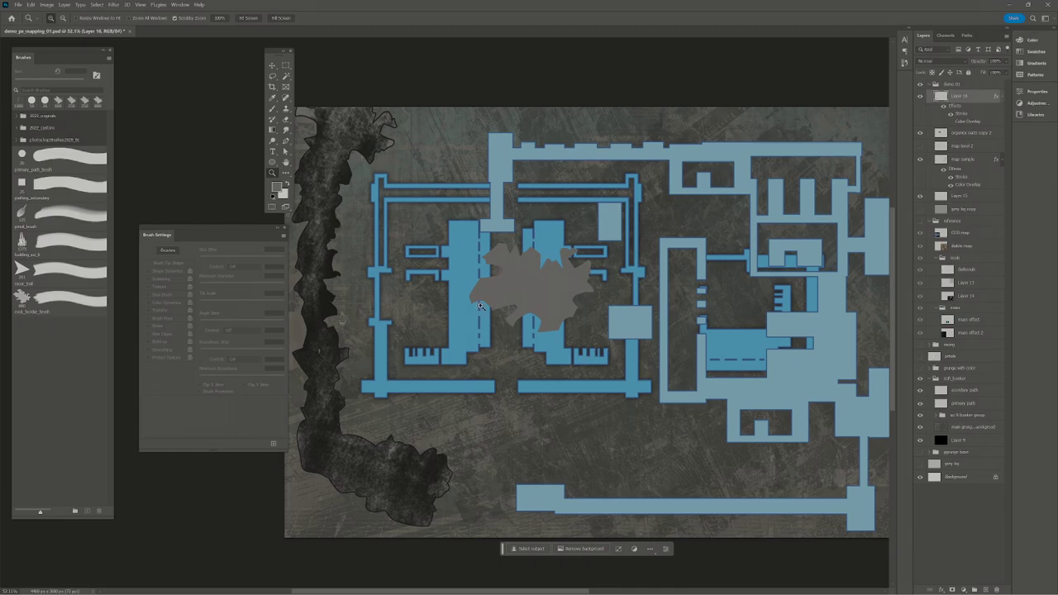
{"action": "scroll", "coordinate": [577, 359], "scroll_direction": "down", "scroll_amount": 1}
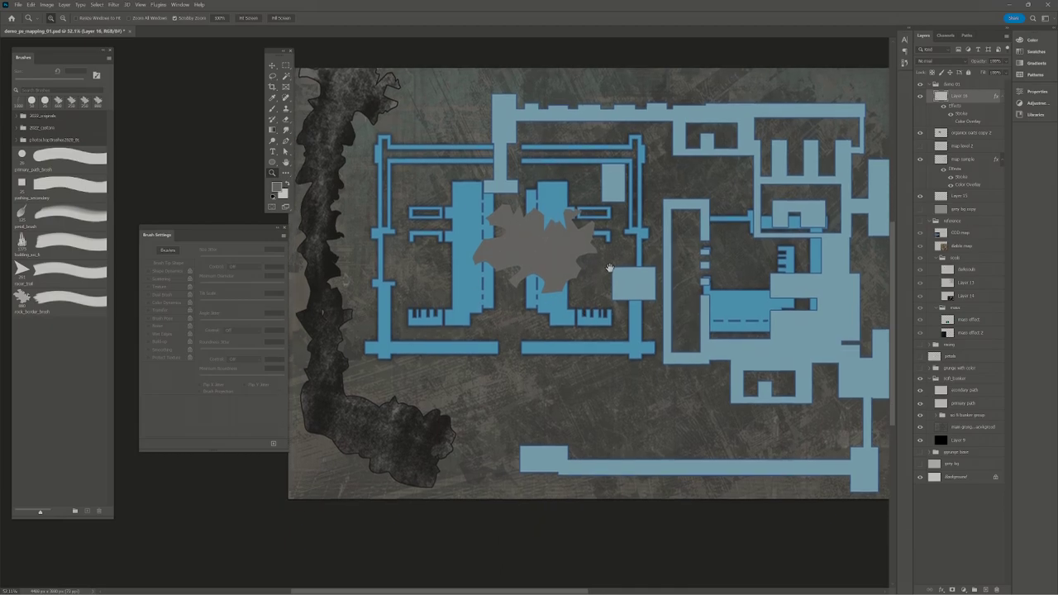
{"action": "scroll", "coordinate": [609, 285], "scroll_direction": "down", "scroll_amount": 3}
{"action": "scroll", "coordinate": [609, 285], "scroll_direction": "up", "scroll_amount": 1}
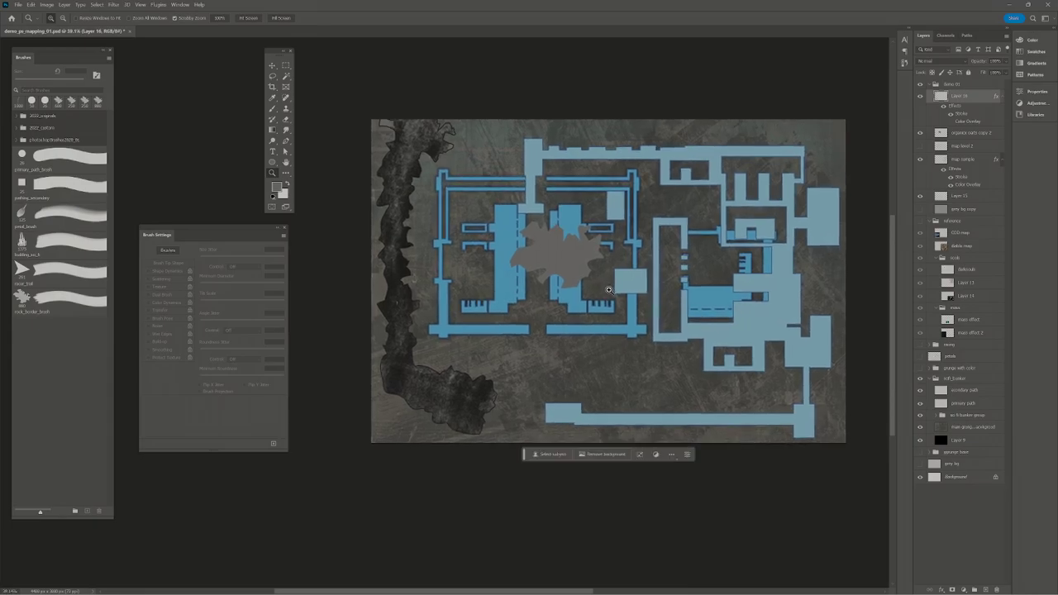